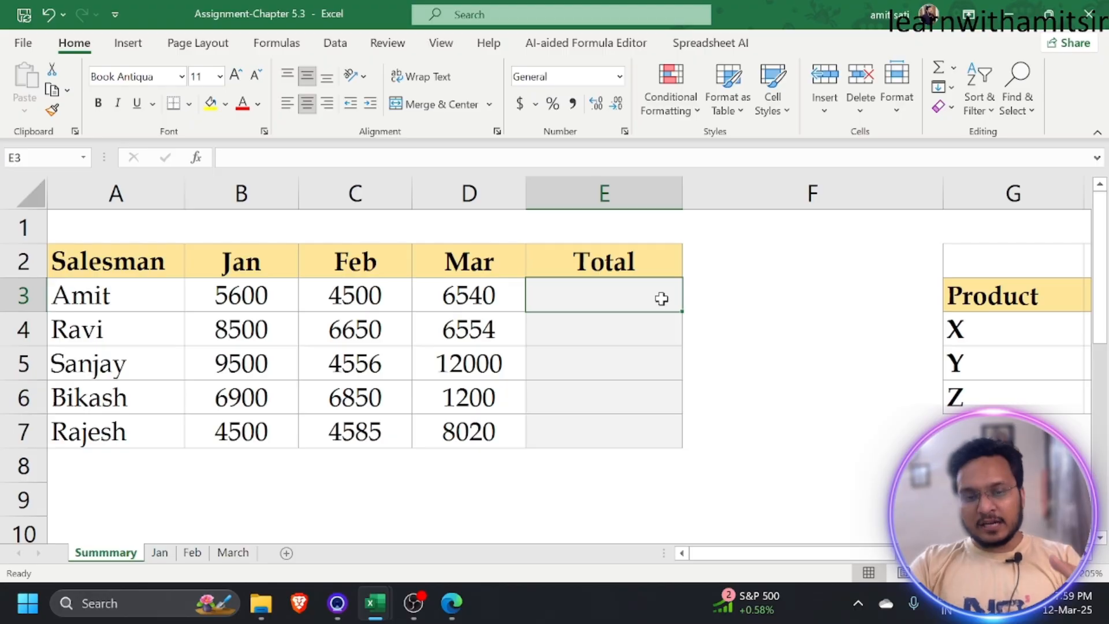
# Step: Total the first salesman's three months in cell E3 with the hard-coded formula =5600+4500+6540
pyautogui.write('=')
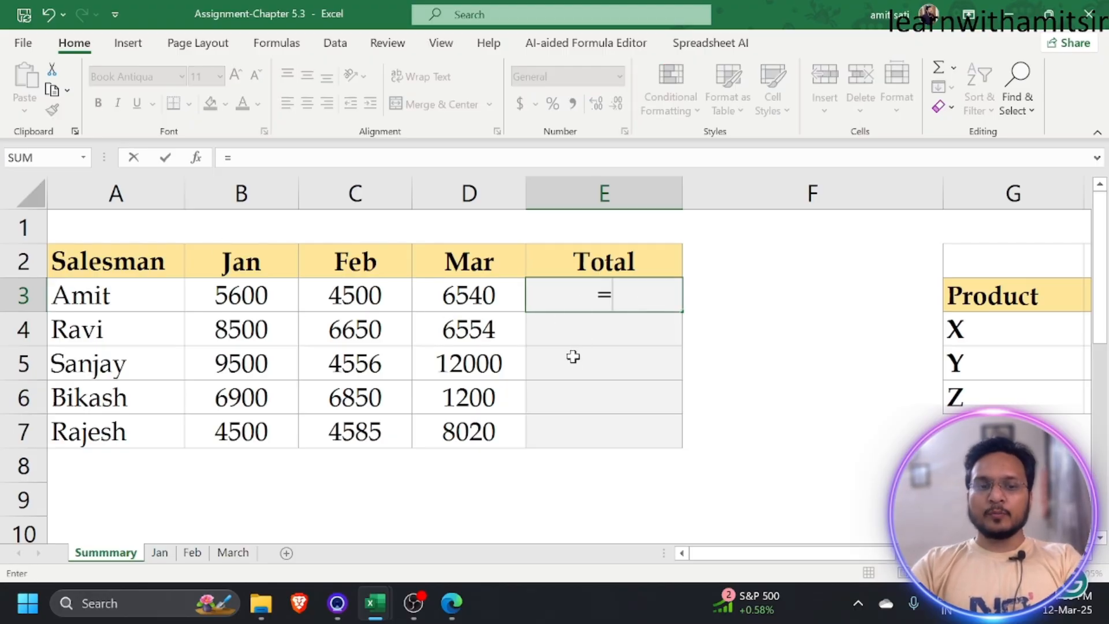
pyautogui.write('56')
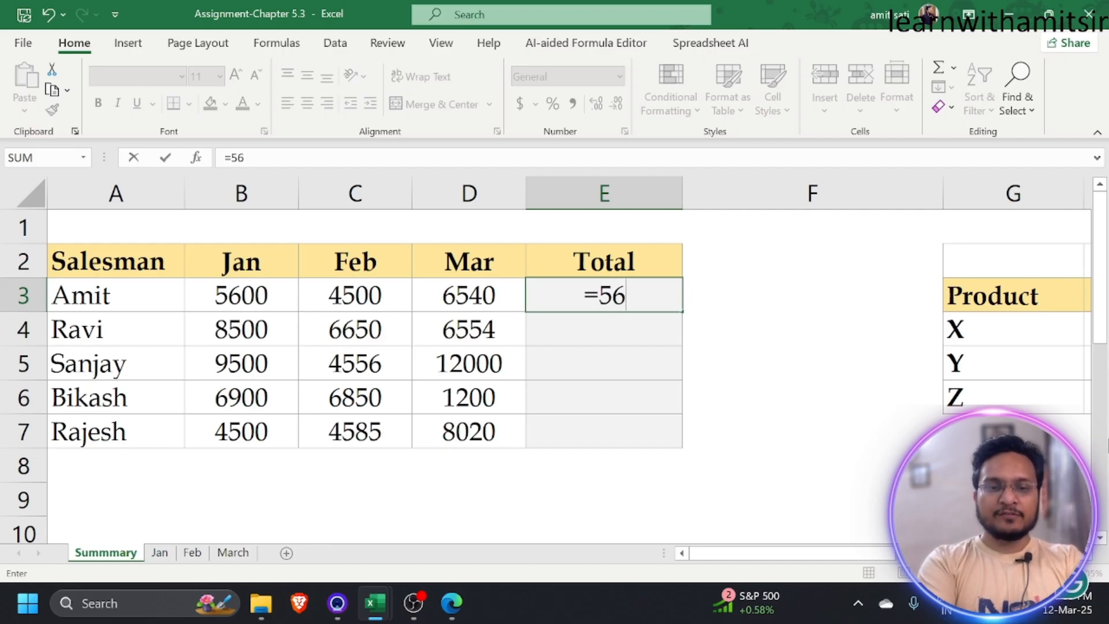
pyautogui.write('00+')
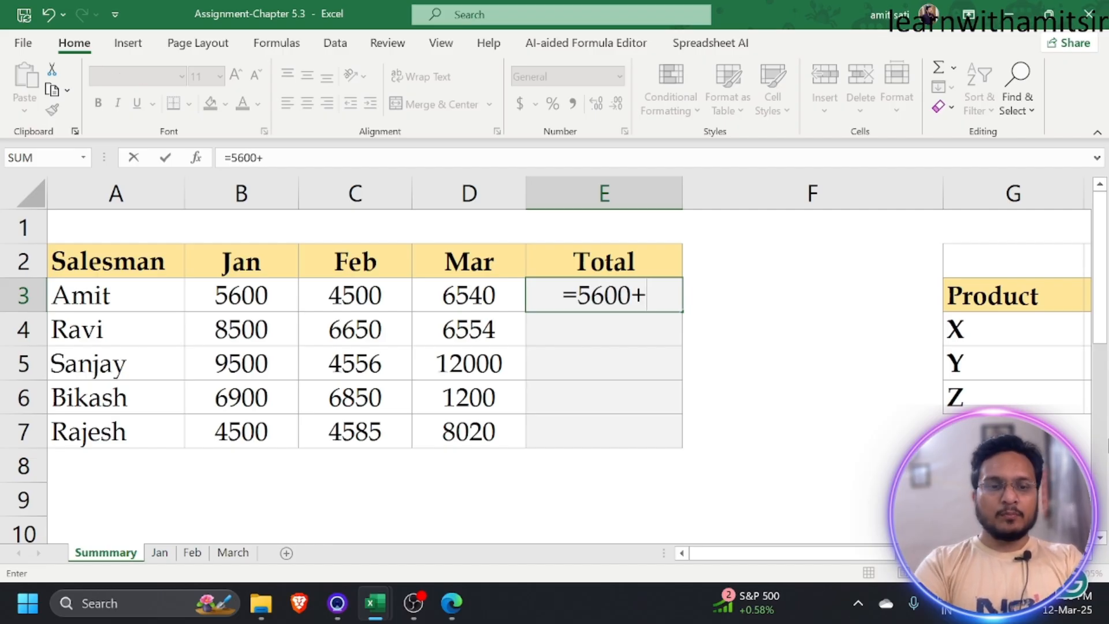
pyautogui.write('4500')
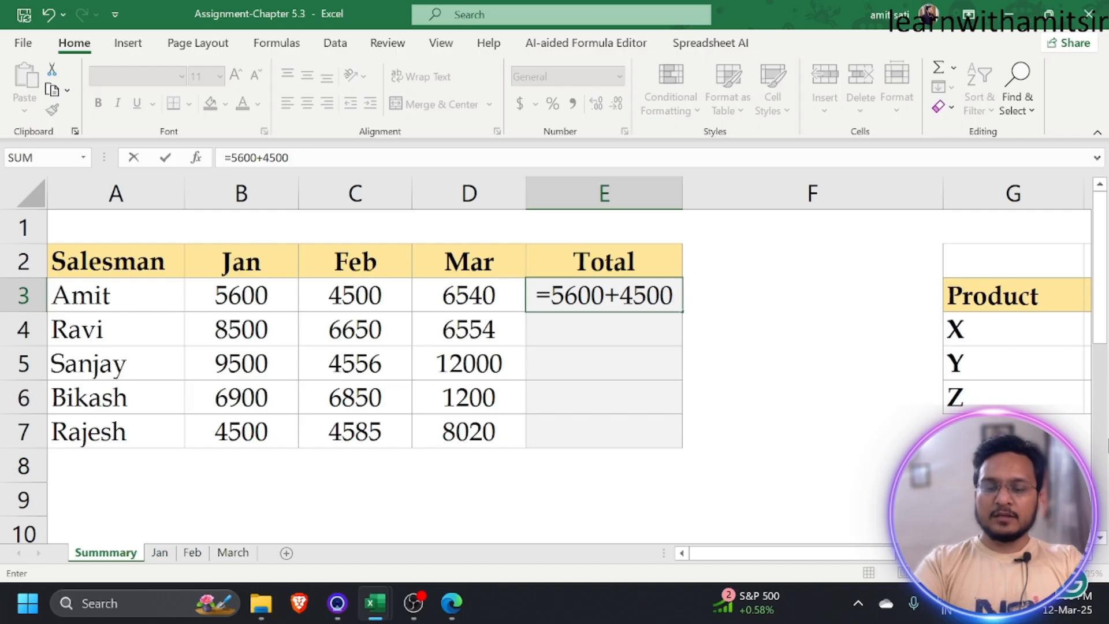
pyautogui.write('+6540')
pyautogui.press('Return')
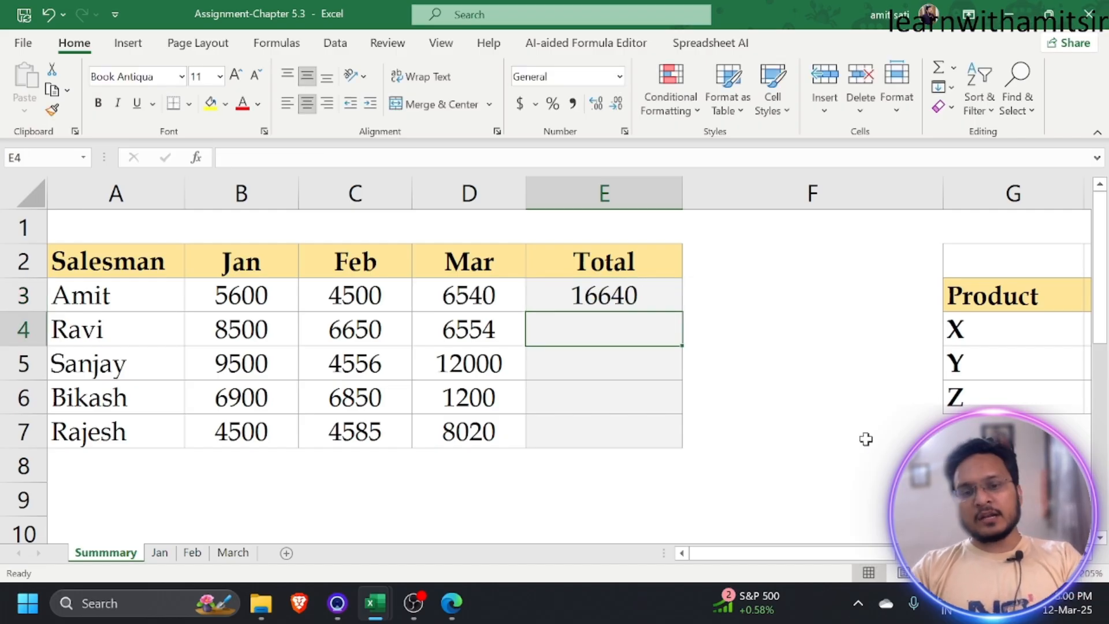
# Step: Fill the hard-coded formula from E3 down to E7 and compare it with the monthly figures of the other salesmen
pyautogui.click(635, 289)
pyautogui.moveTo(682, 313); pyautogui.dragTo(679, 438)
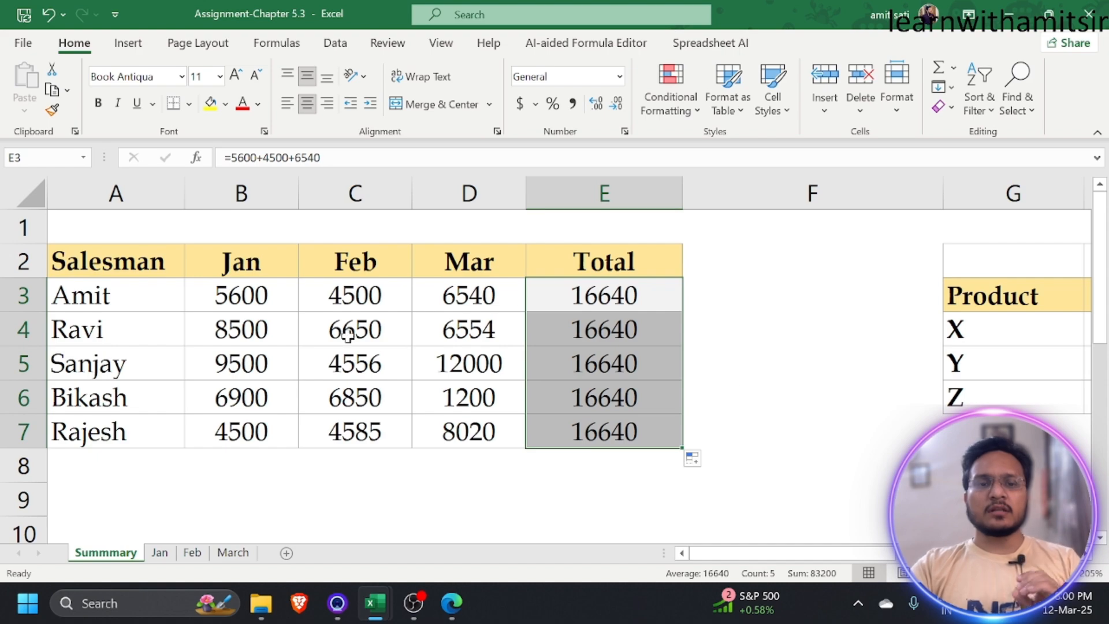
pyautogui.moveTo(240, 327); pyautogui.dragTo(346, 360)
pyautogui.moveTo(248, 426); pyautogui.dragTo(330, 417)
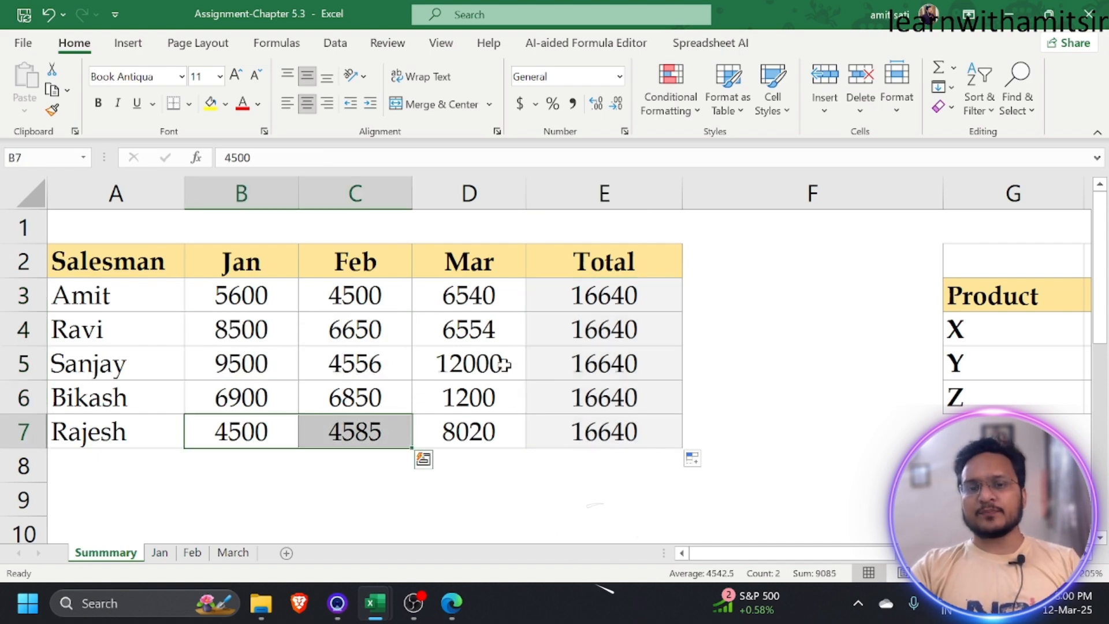
# Step: Clear the hard-coded totals from cells E3:E7
pyautogui.moveTo(574, 302); pyautogui.dragTo(569, 442)
pyautogui.press('Delete')
pyautogui.click(615, 297)
pyautogui.click(215, 308)
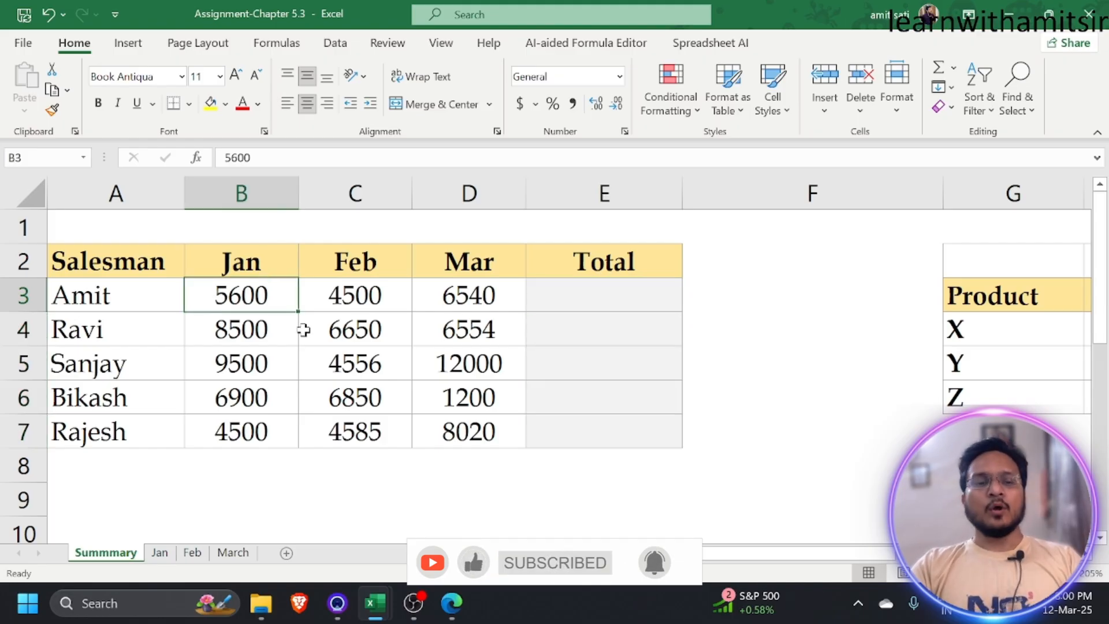
pyautogui.click(695, 316)
# Step: Enter =SUM(B3:D3) in cell E3 and fill the formula down the Total column to E7
pyautogui.click(627, 299)
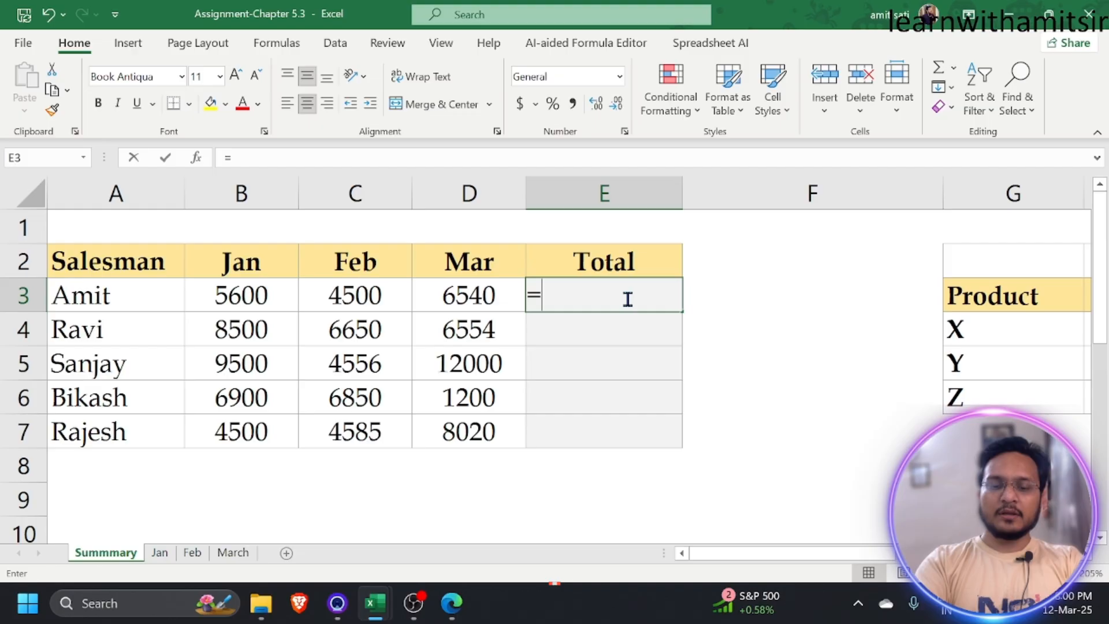
pyautogui.write('=sum')
pyautogui.press('Tab')
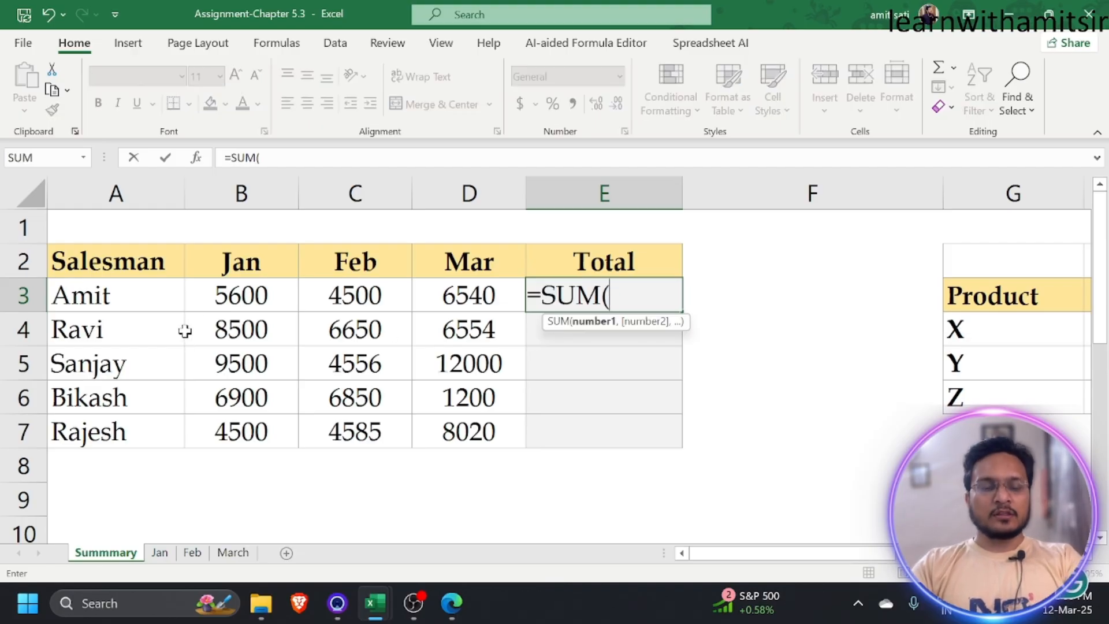
pyautogui.moveTo(219, 300); pyautogui.dragTo(448, 300)
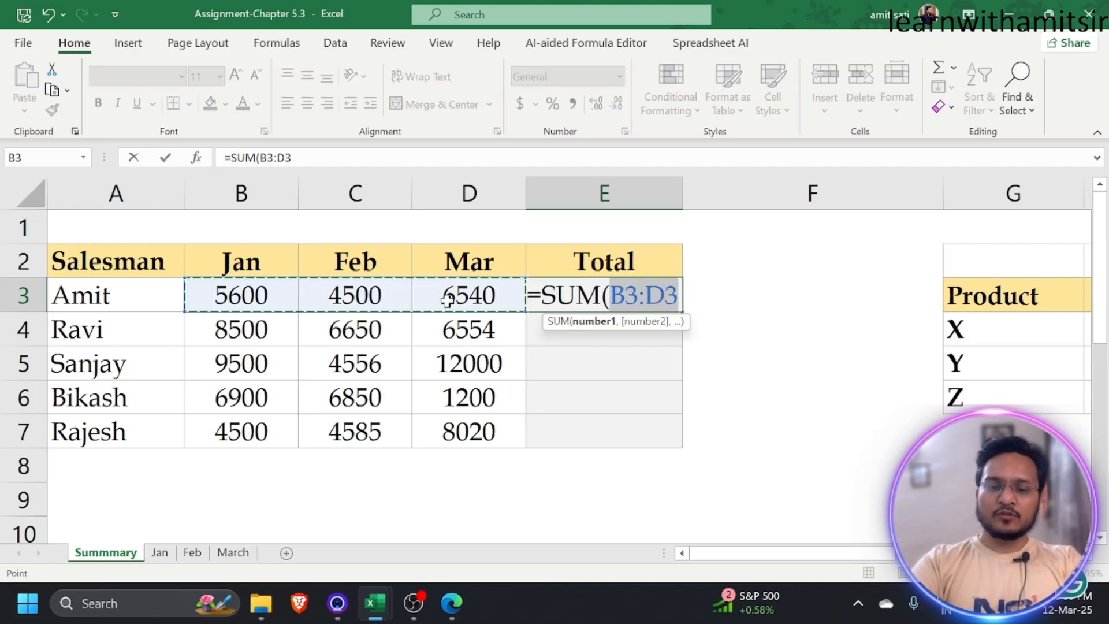
pyautogui.write(')')
pyautogui.press('Return')
pyautogui.click(638, 299)
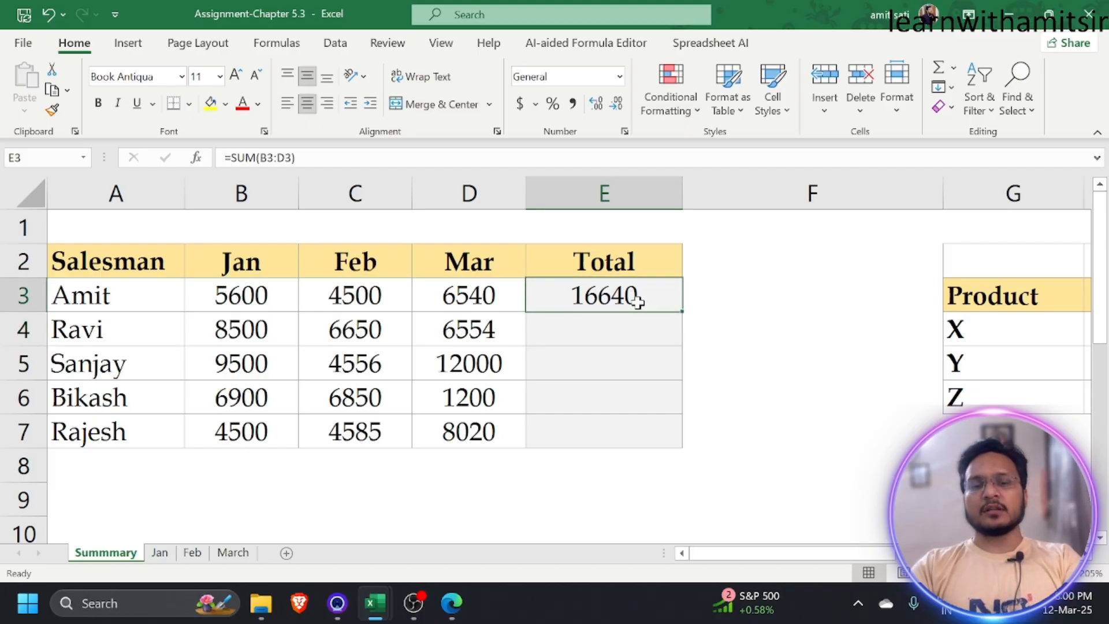
pyautogui.moveTo(683, 311); pyautogui.dragTo(685, 440)
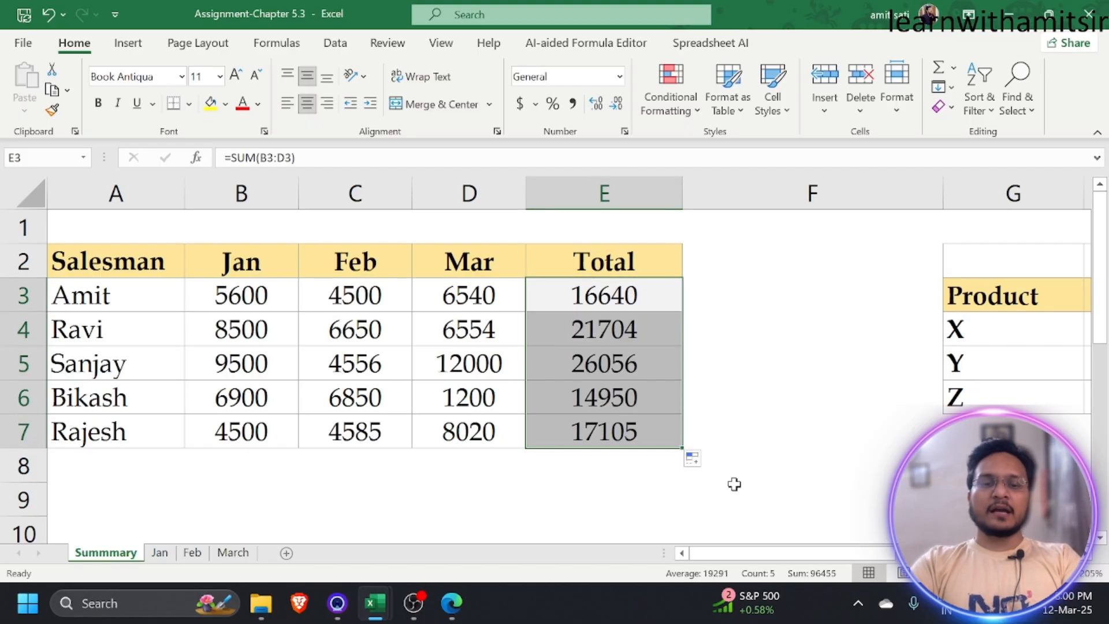
# Step: Inspect the SUM formulas in E3 and E4, and switch the sheet to showing formulas instead of results
pyautogui.moveTo(730, 263); pyautogui.dragTo(733, 448)
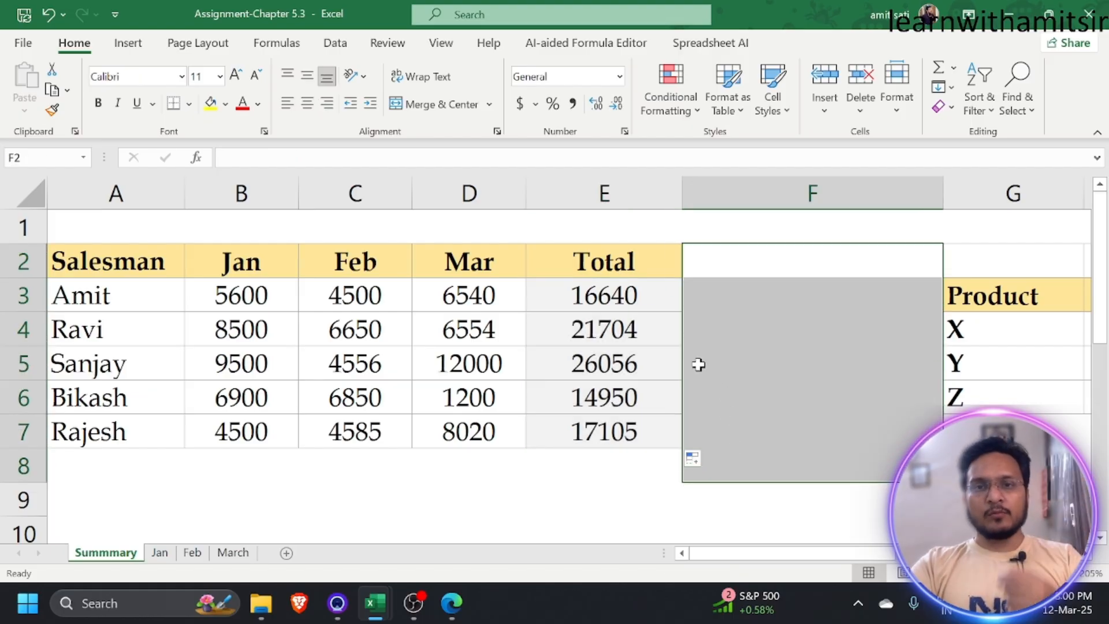
pyautogui.click(621, 332)
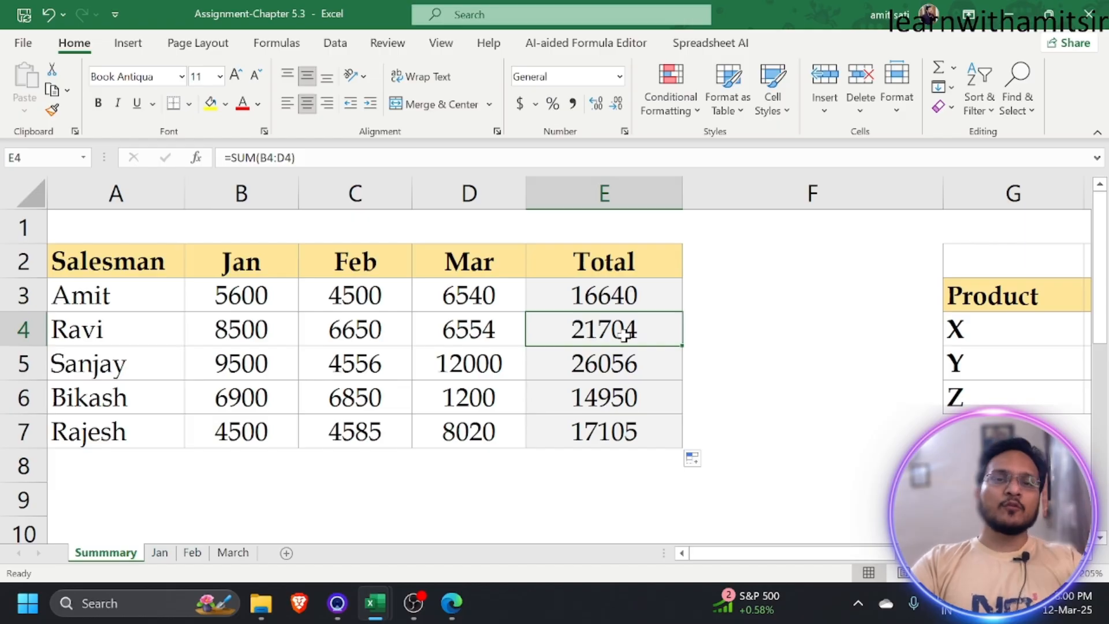
pyautogui.click(591, 285)
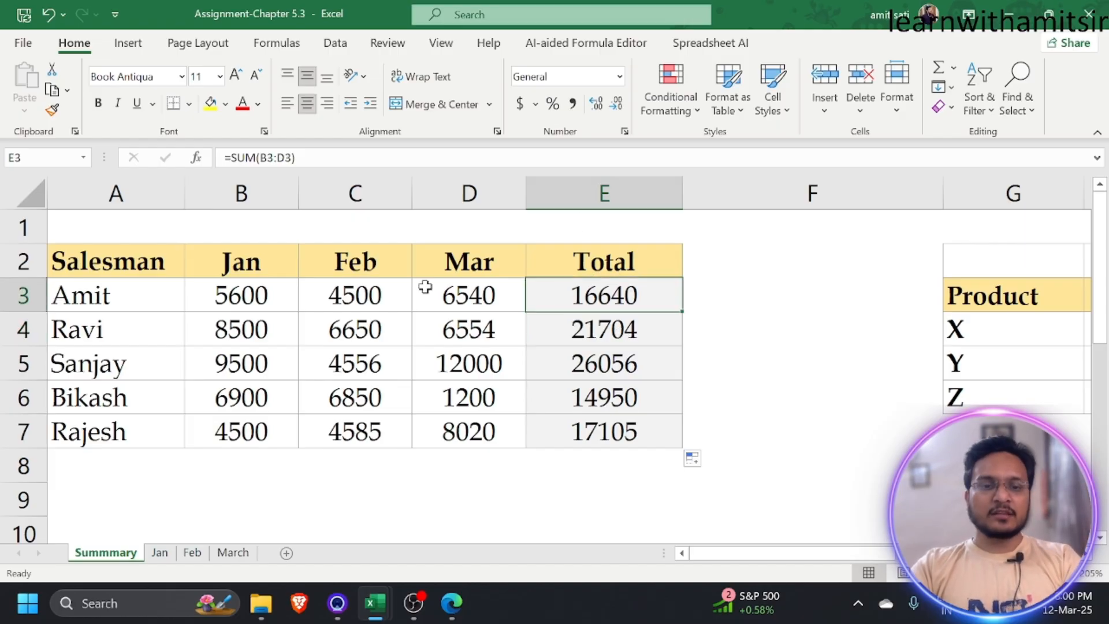
pyautogui.click(270, 47)
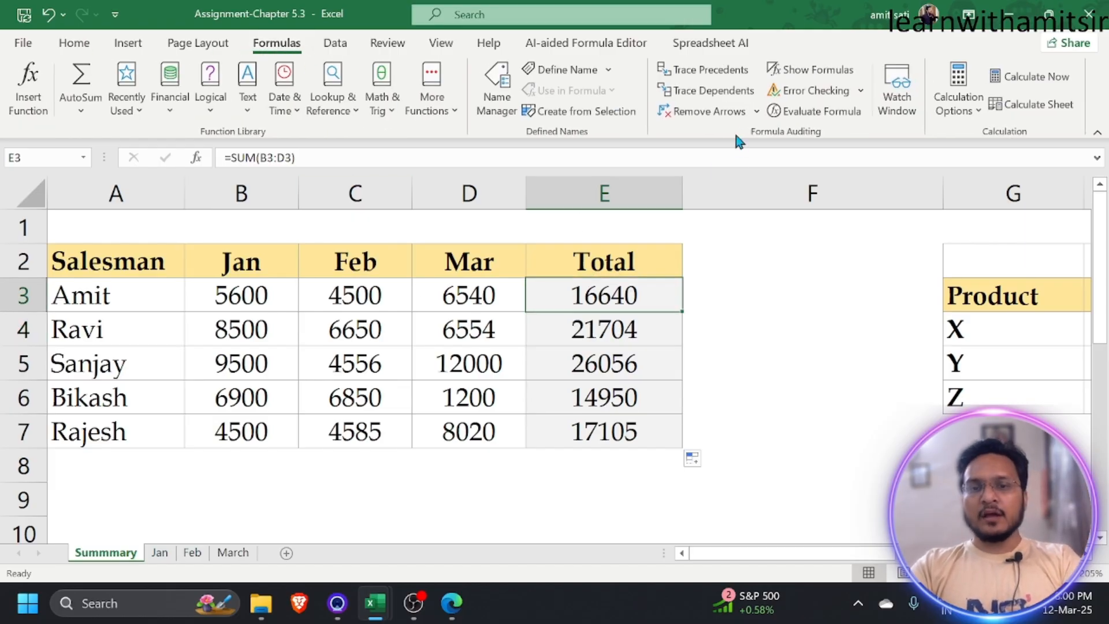
pyautogui.click(809, 70)
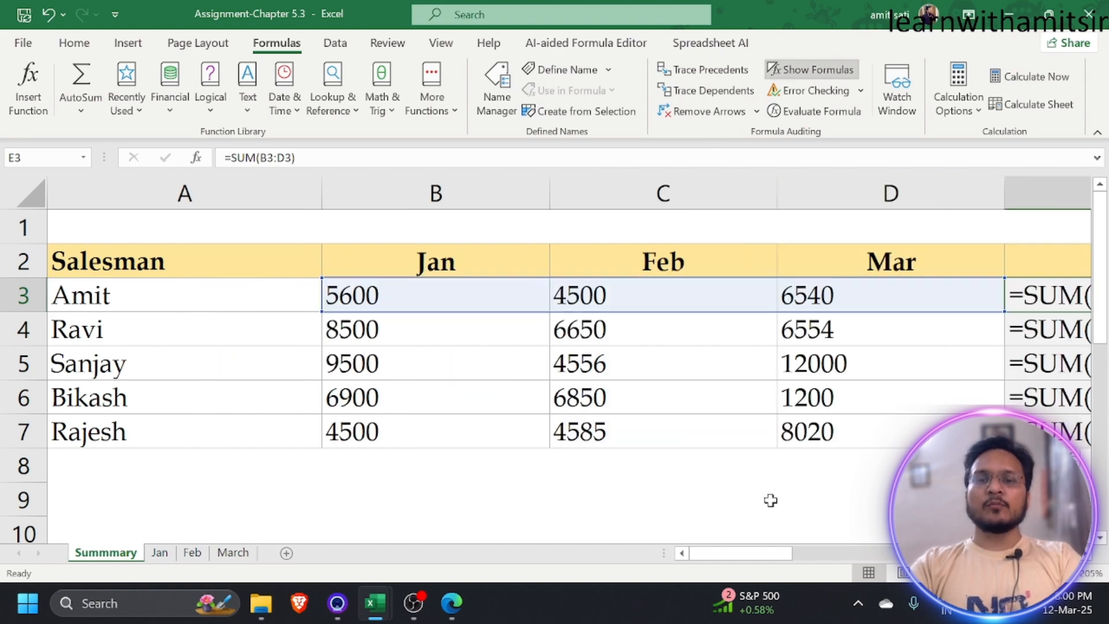
# Step: Examine the cell references of the SUM formulas in E3:E7 row by row, and switch the sheet back to showing results
pyautogui.moveTo(760, 557); pyautogui.dragTo(786, 557)
pyautogui.click(163, 293)
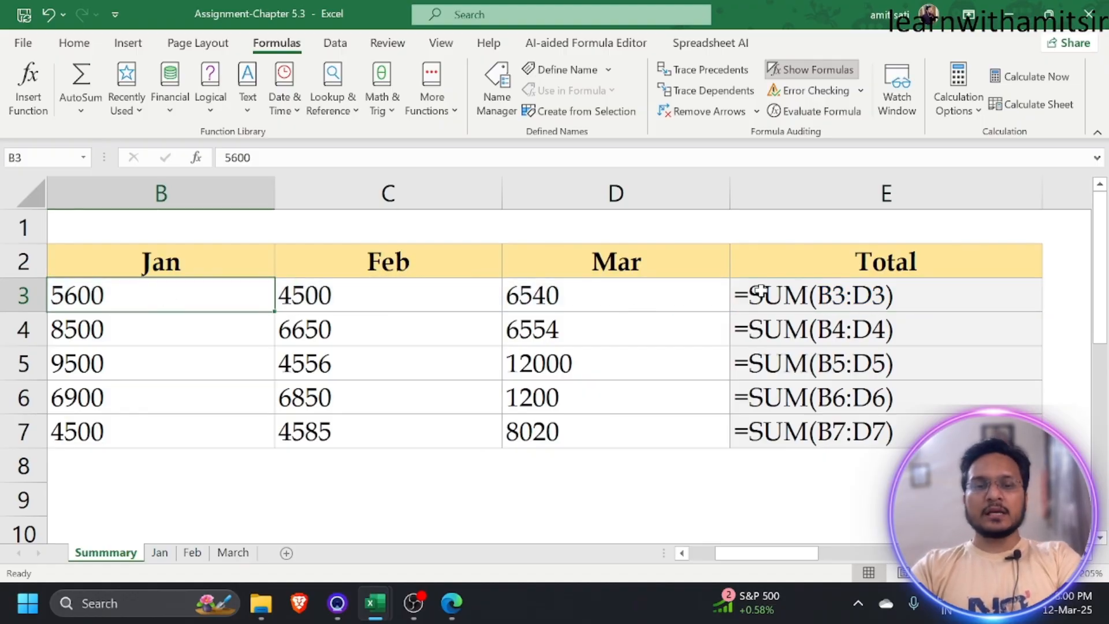
pyautogui.click(560, 293)
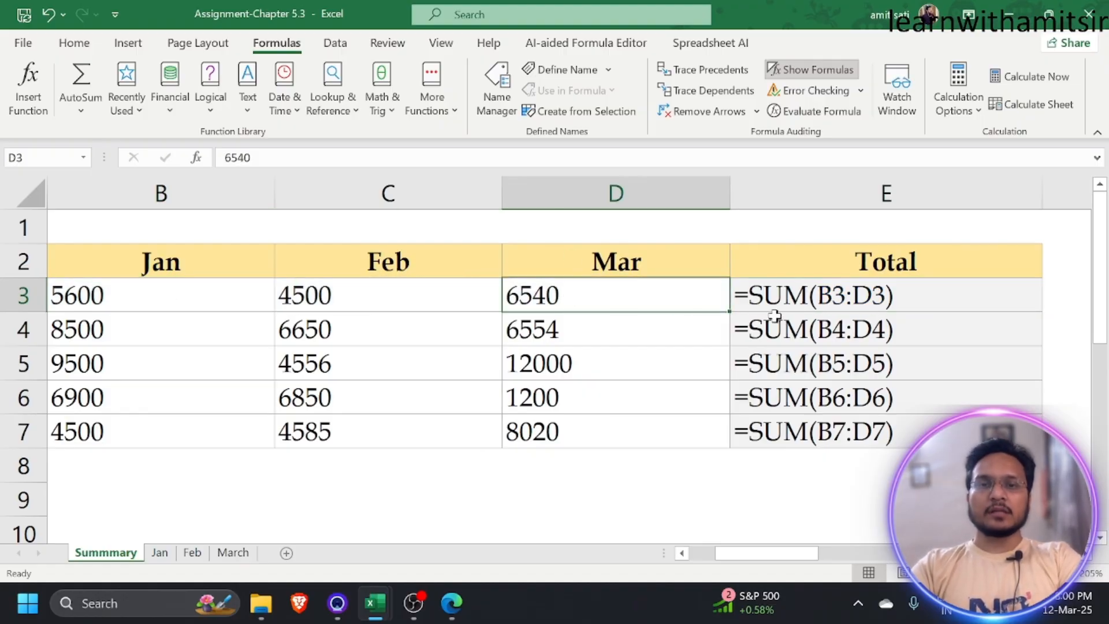
pyautogui.click(773, 340)
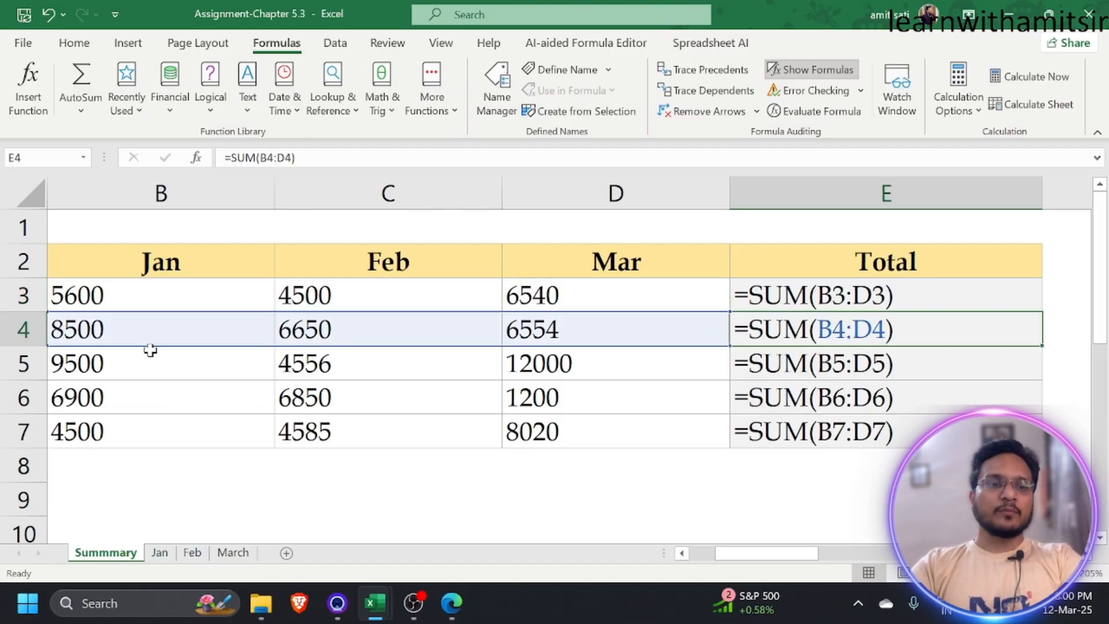
pyautogui.click(851, 374)
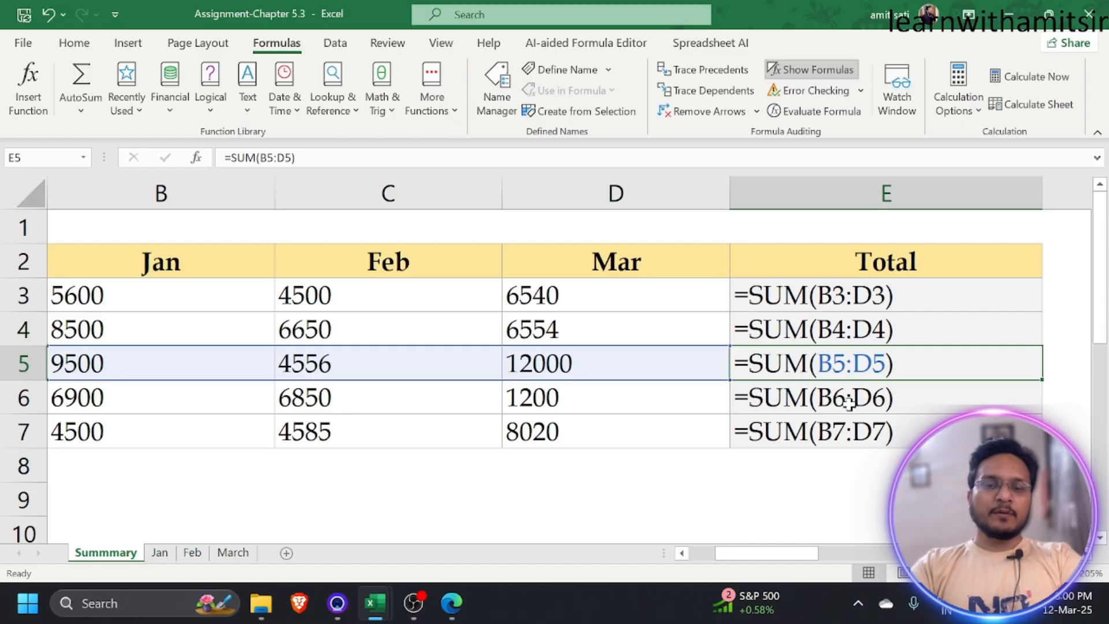
pyautogui.click(848, 403)
pyautogui.click(848, 436)
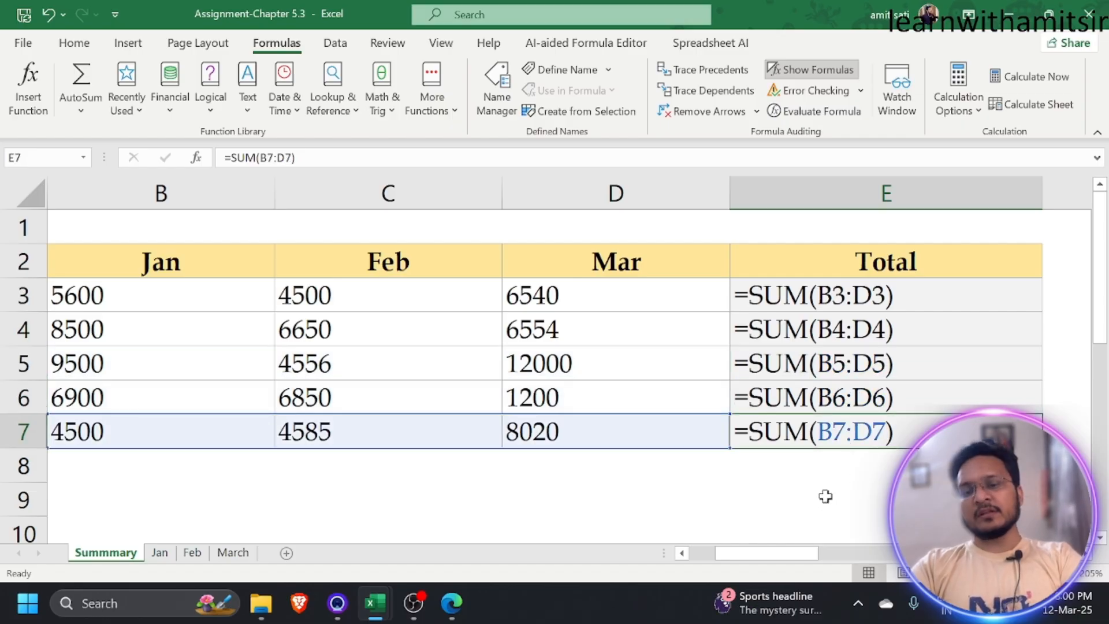
pyautogui.click(775, 74)
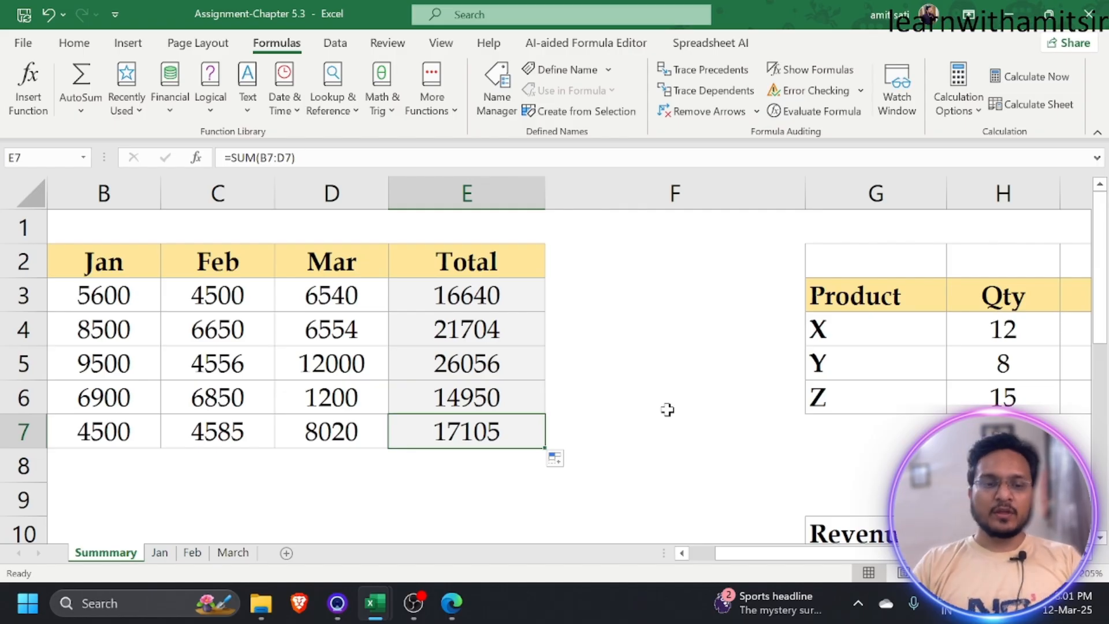
# Step: Calculate product X's GST in cell J4 with =H4*I4*J2 and fill the formula down to J6
pyautogui.moveTo(774, 553); pyautogui.dragTo(853, 561)
pyautogui.click(781, 324)
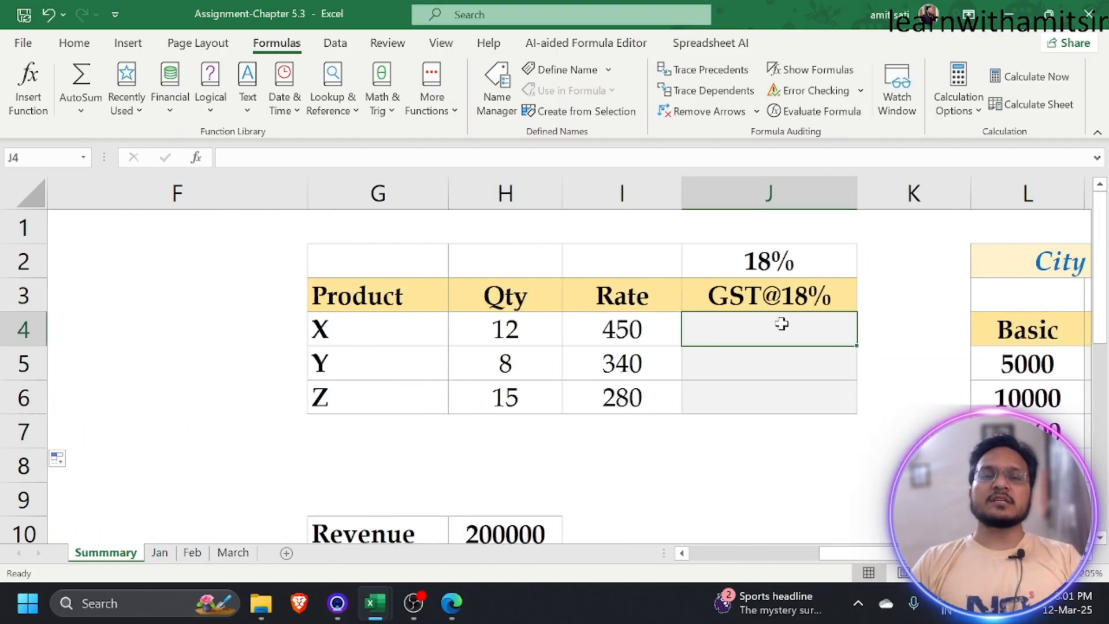
pyautogui.write('=')
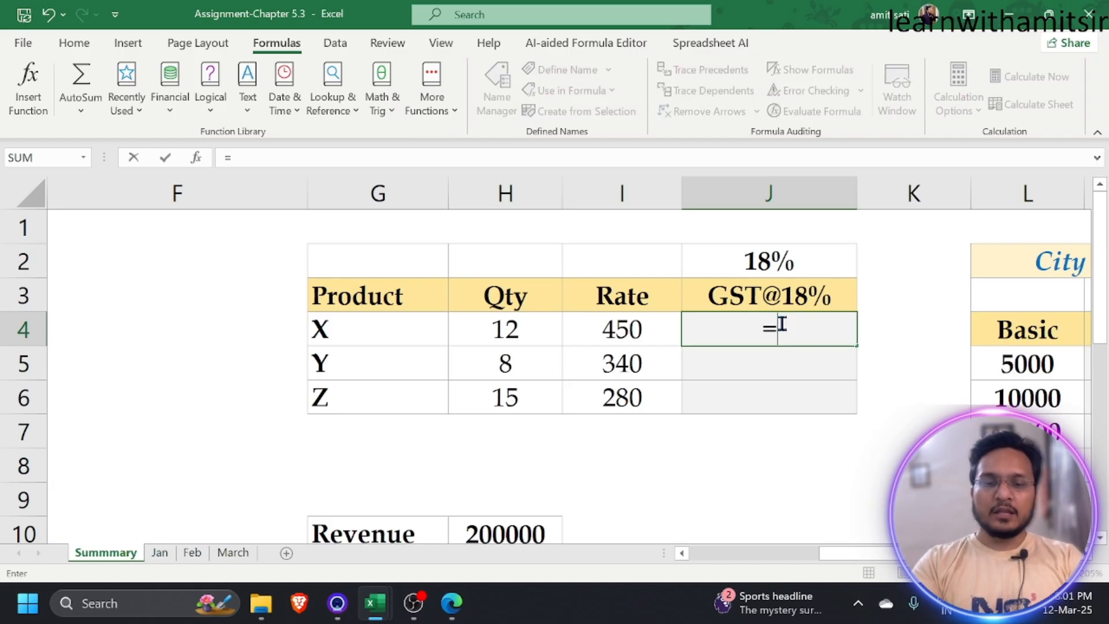
pyautogui.click(515, 338)
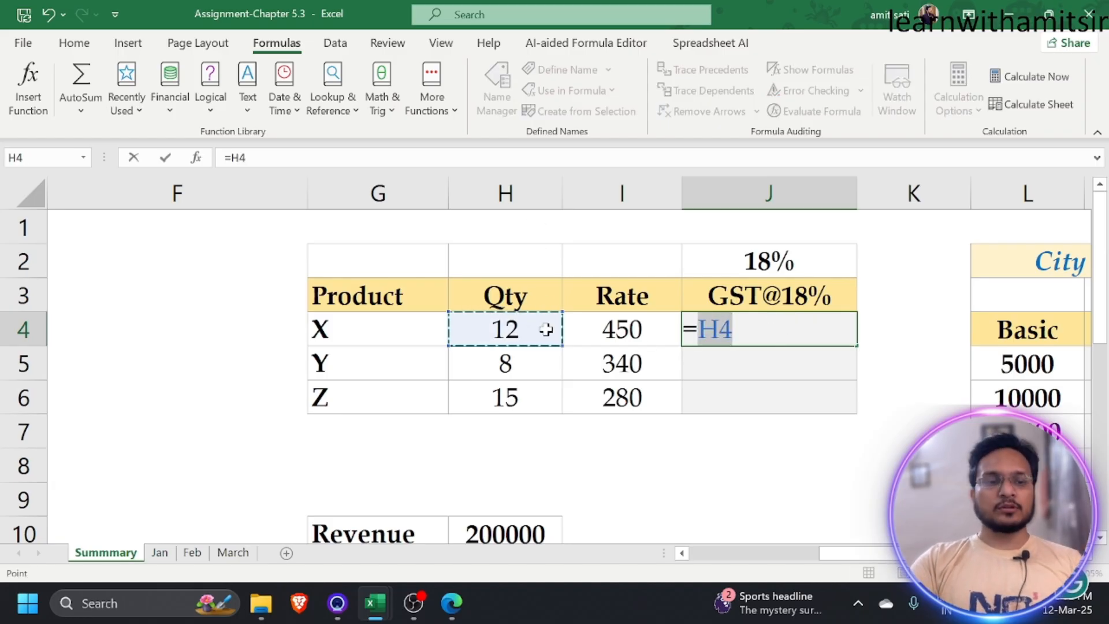
pyautogui.write('*')
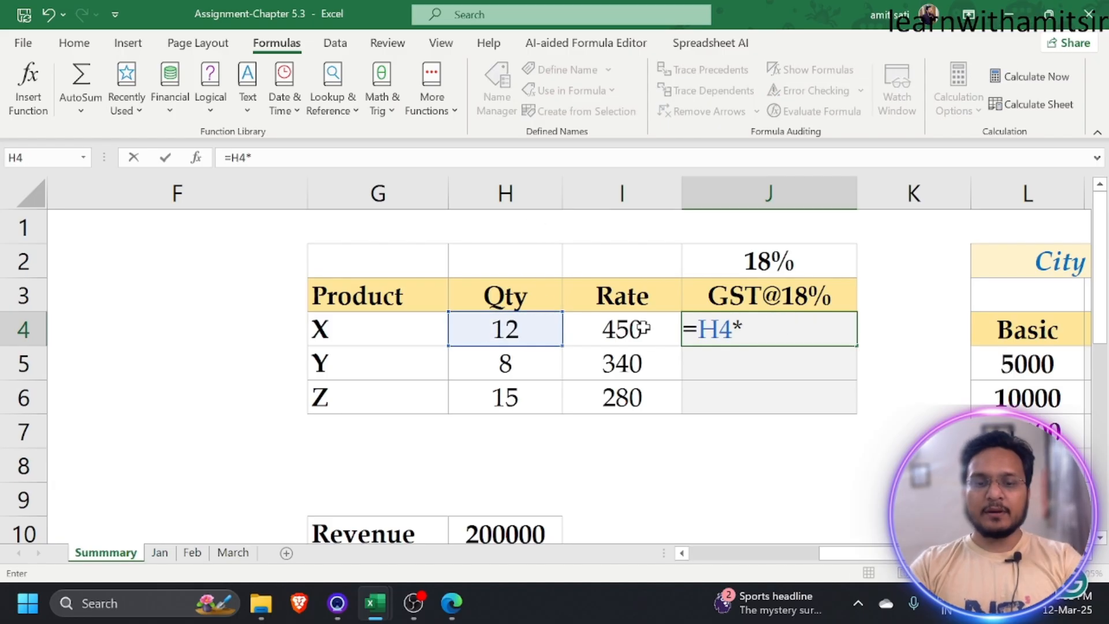
pyautogui.click(643, 328)
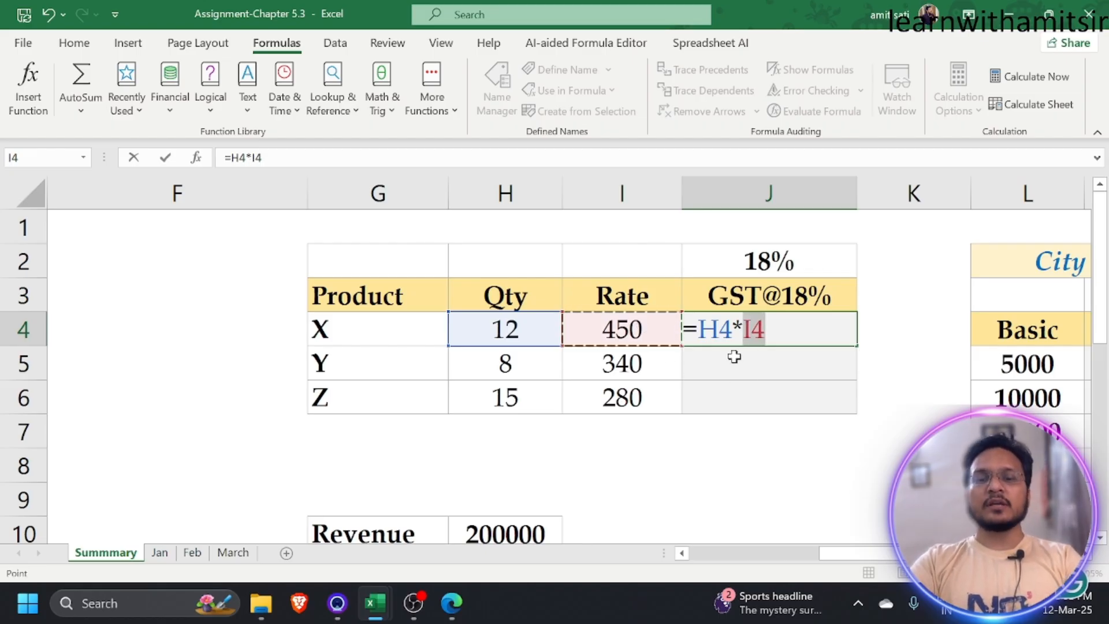
pyautogui.write('*')
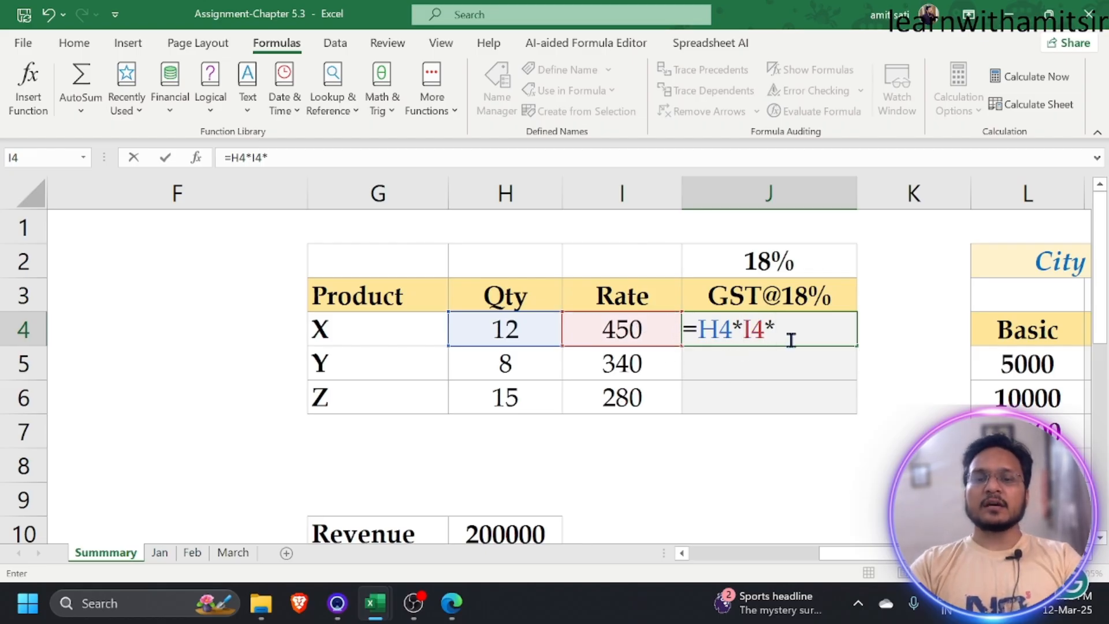
pyautogui.click(816, 269)
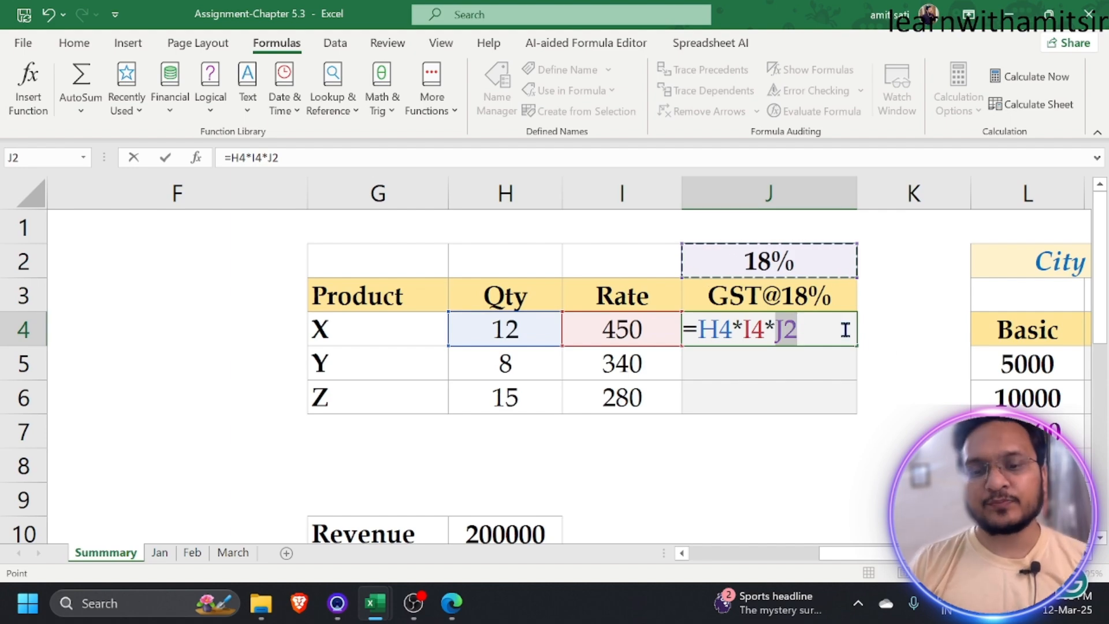
pyautogui.press('Return')
pyautogui.click(806, 332)
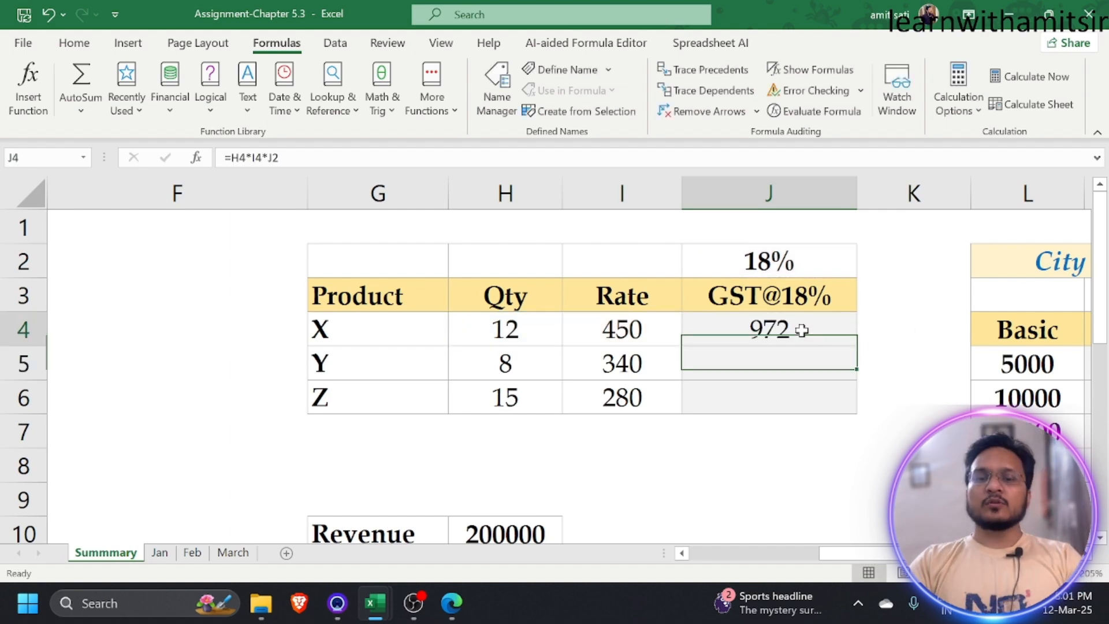
pyautogui.moveTo(856, 346); pyautogui.dragTo(844, 408)
# Step: Inspect the copied GST formulas in J5 and J6, and show the sheet's formulas to trace their reference to the rate in J2
pyautogui.click(822, 365)
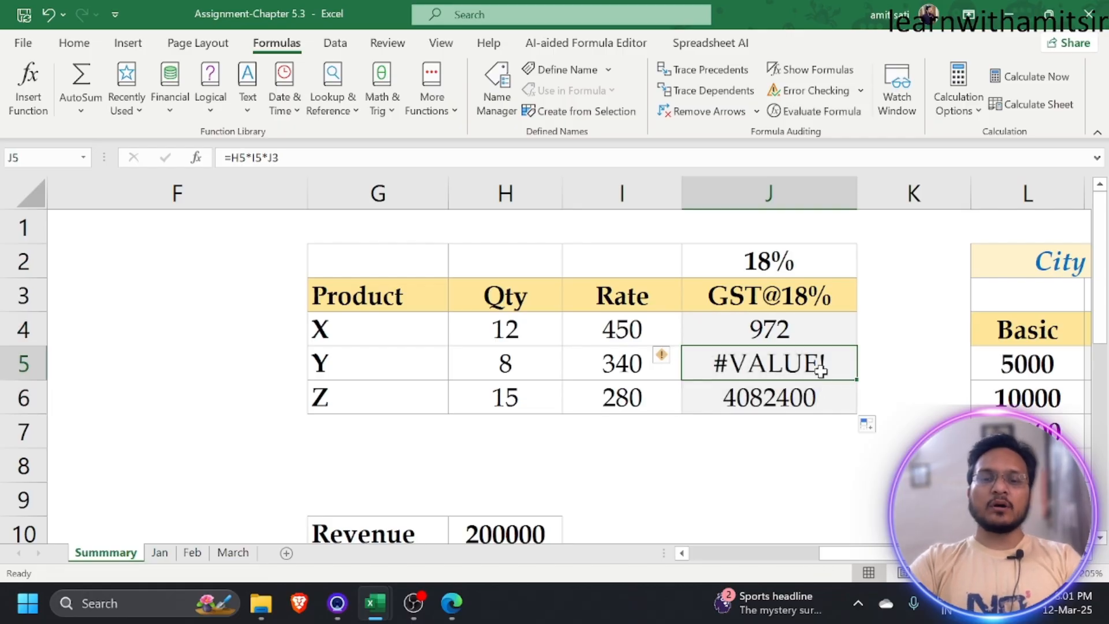
pyautogui.click(793, 406)
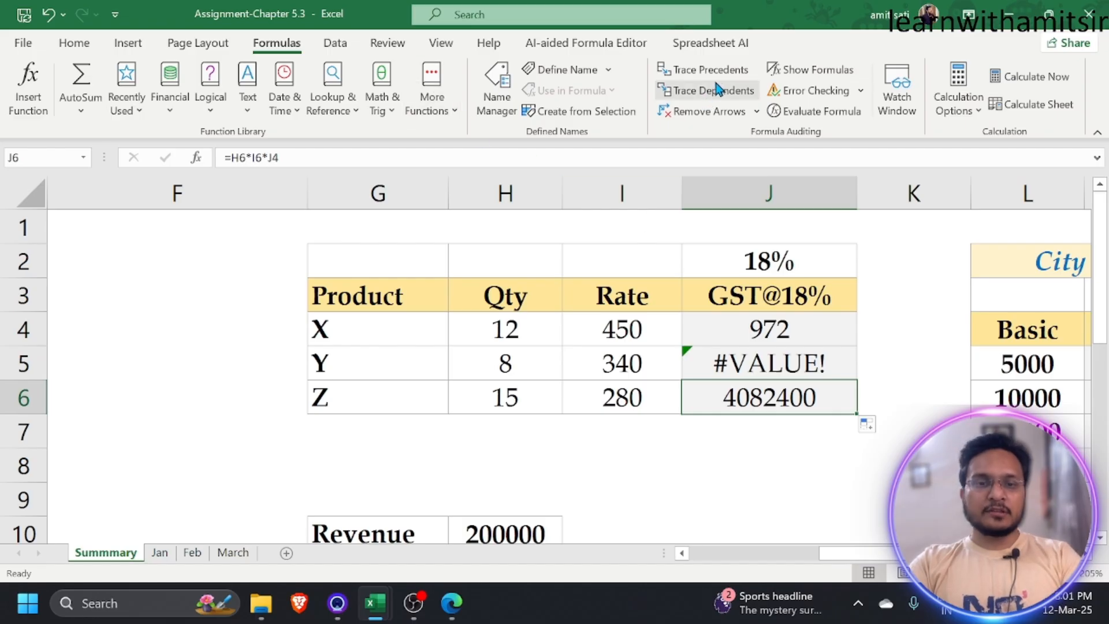
pyautogui.click(797, 68)
pyautogui.moveTo(871, 554)
pyautogui.mouseDown()
pyautogui.moveTo(901, 554)
pyautogui.moveTo(889, 555)
pyautogui.mouseUp()
pyautogui.click(870, 265)
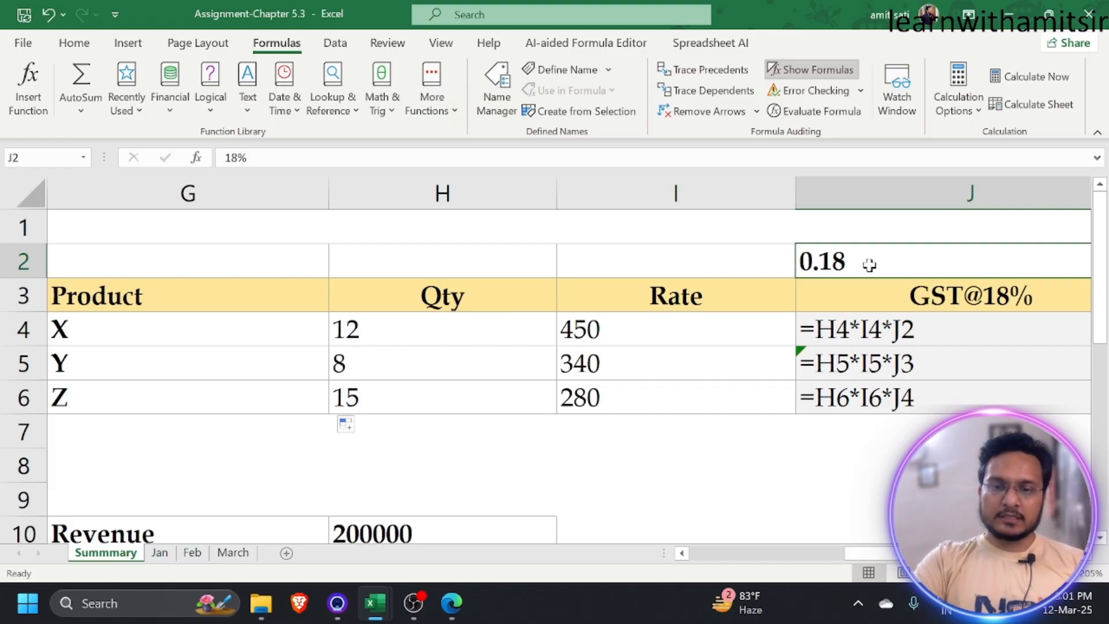
# Step: Undo the GST fill-down, switch the sheet back to showing results, and clear the remaining GST formula from J4
pyautogui.click(874, 370)
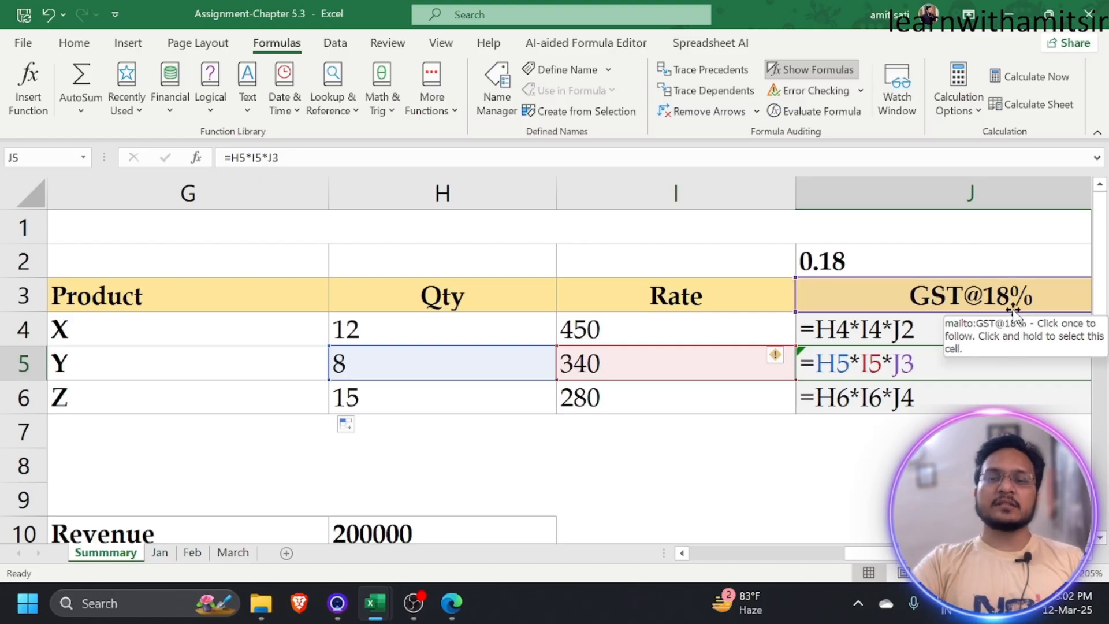
pyautogui.click(911, 398)
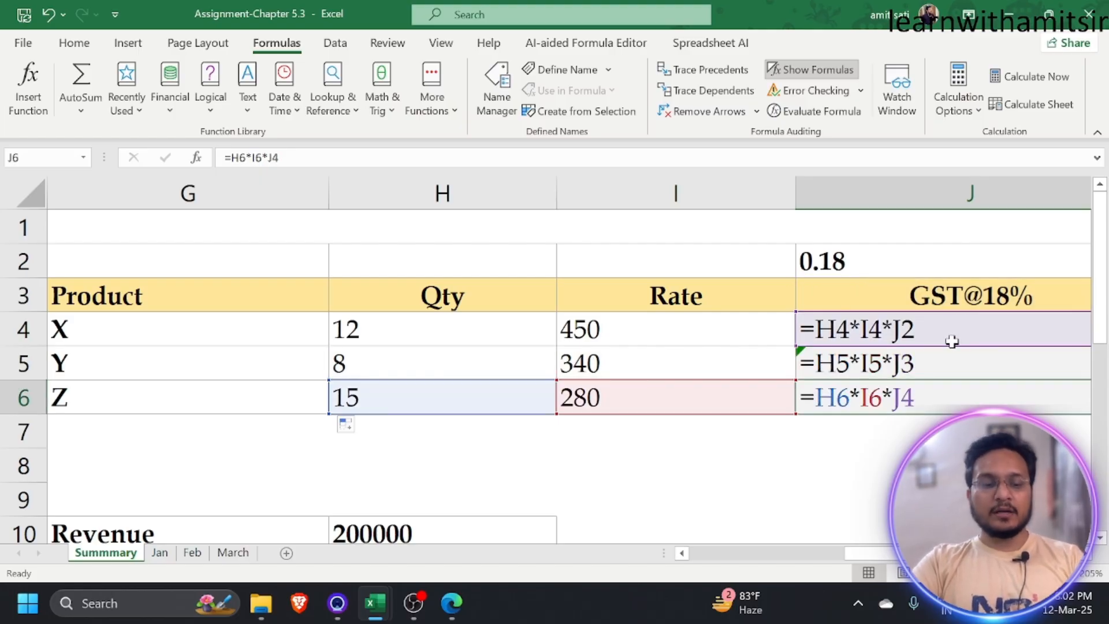
pyautogui.hotkey('ctrl', 'z')
pyautogui.click(808, 70)
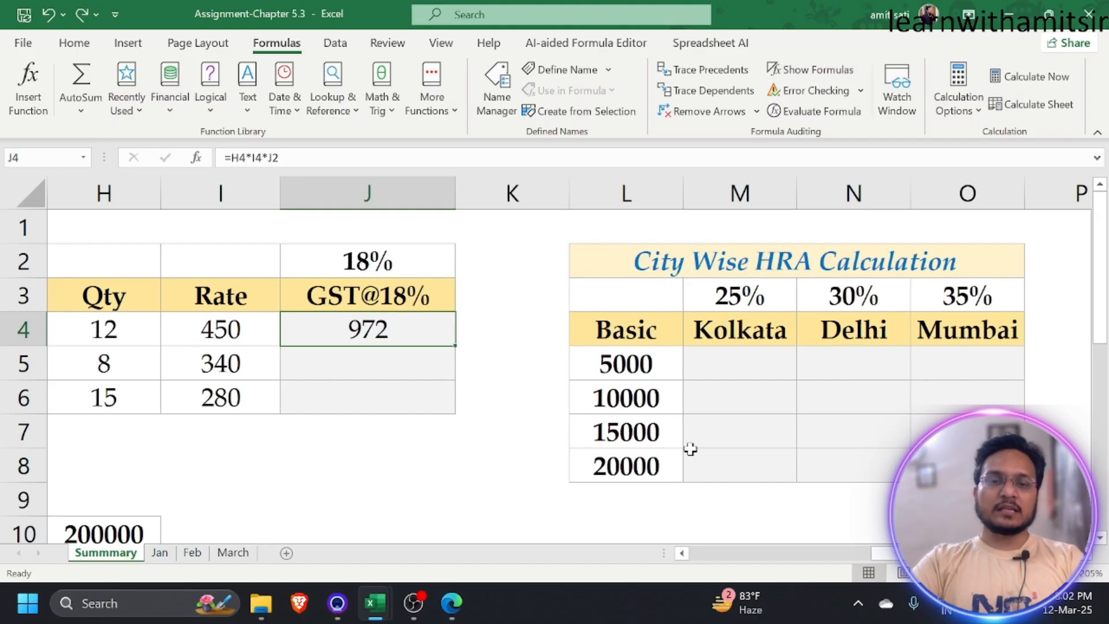
pyautogui.press('Delete')
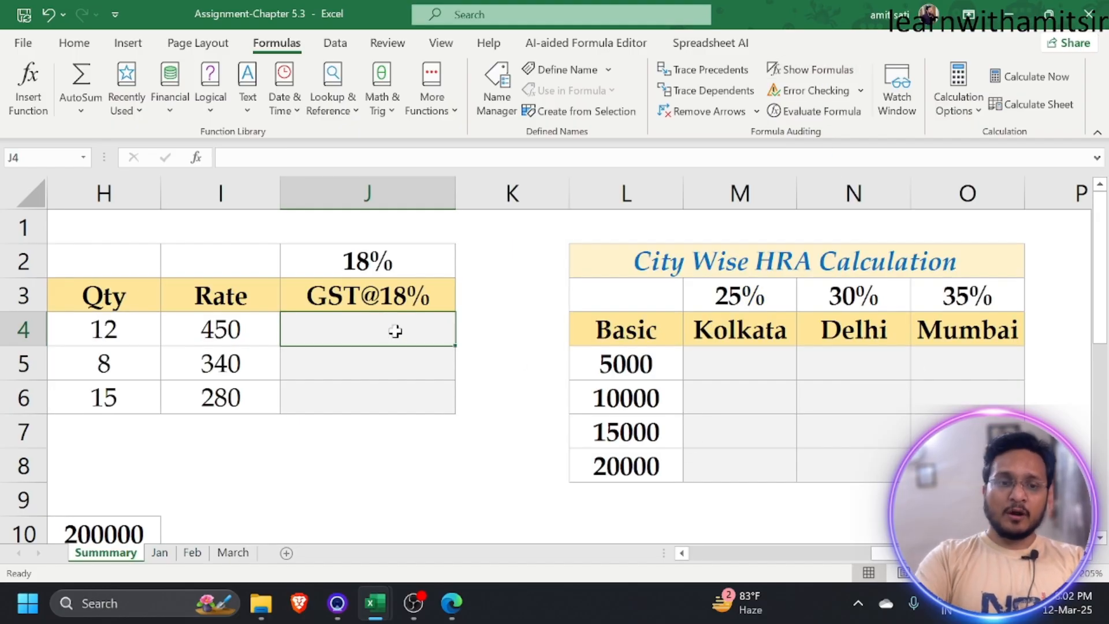
# Step: Calculate product X's GST in J4 with =H4*I4*$J$2, using an absolute reference to the rate, and fill the formula down to J6
pyautogui.click(394, 262)
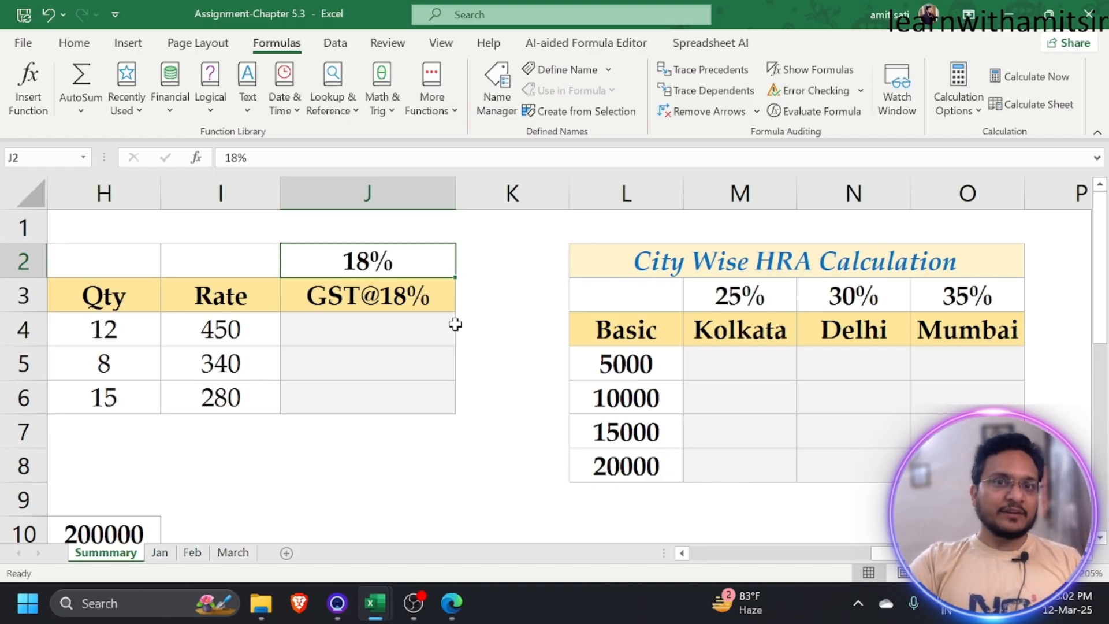
pyautogui.click(376, 321)
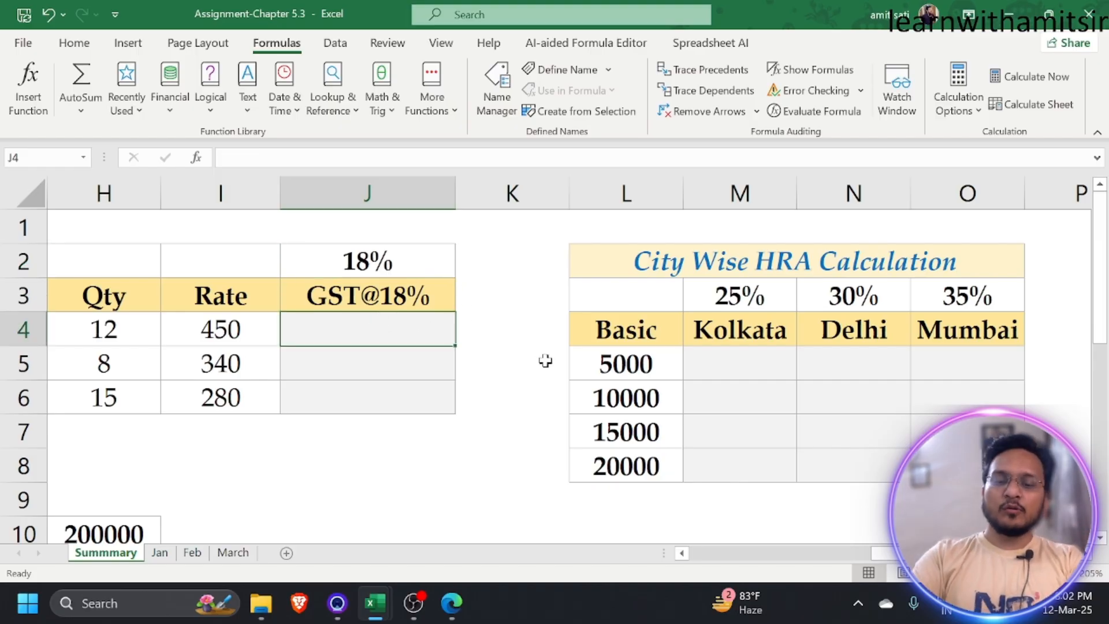
pyautogui.write('=')
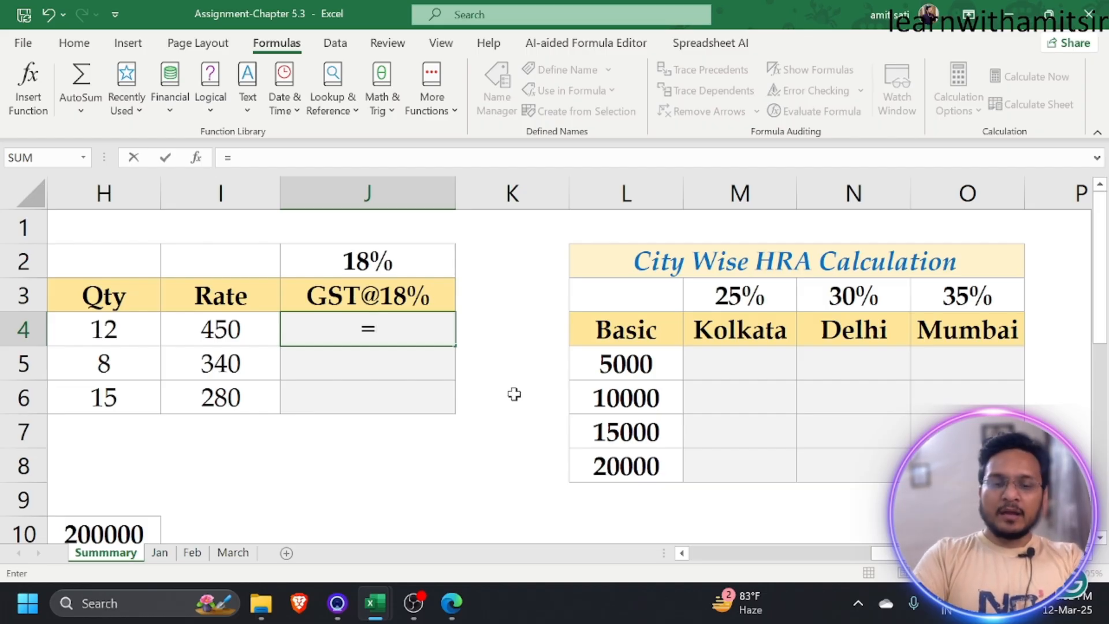
pyautogui.click(97, 332)
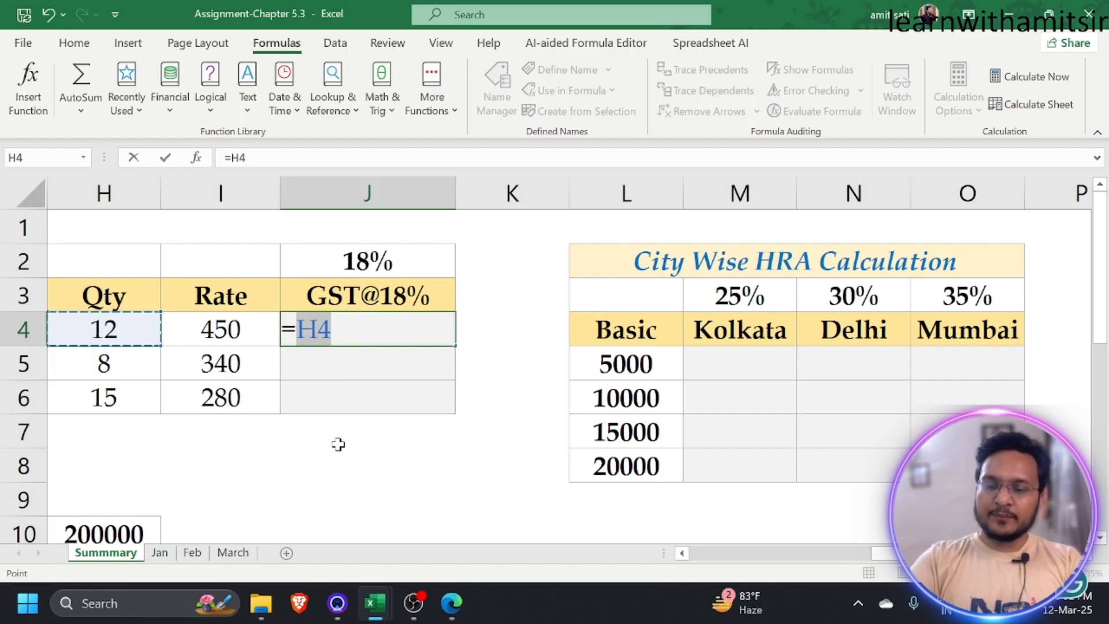
pyautogui.write('*')
pyautogui.click(252, 323)
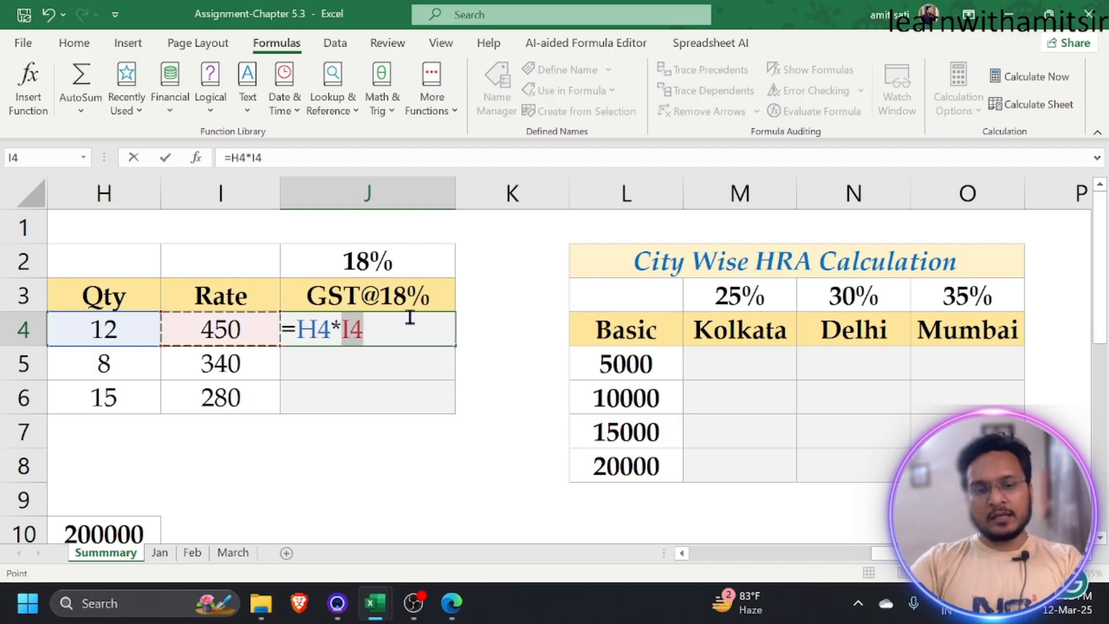
pyautogui.write('*')
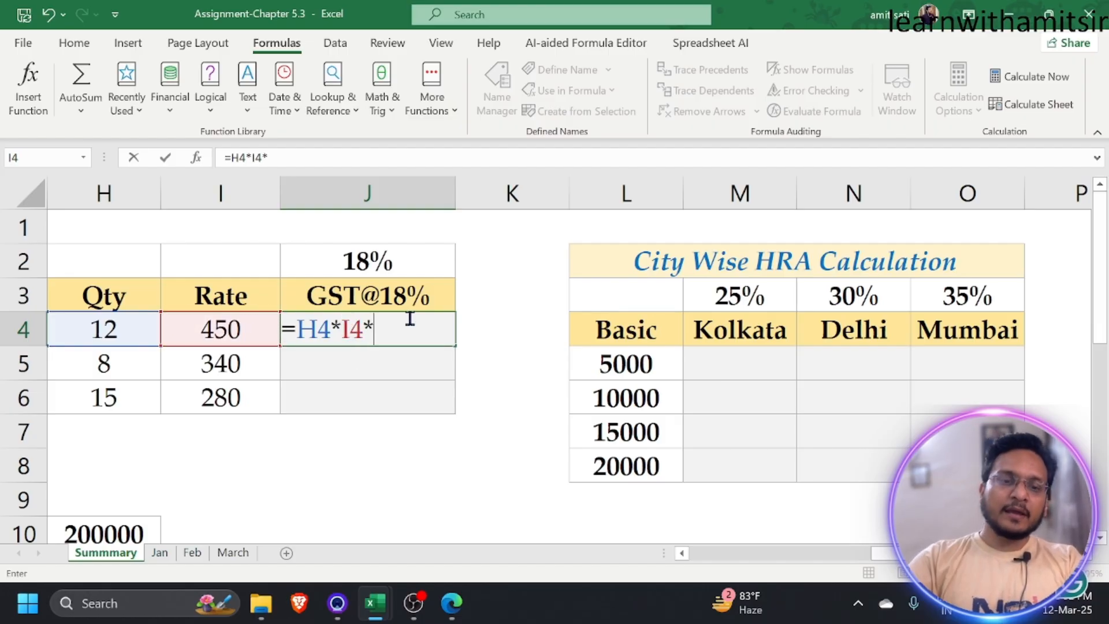
pyautogui.click(443, 268)
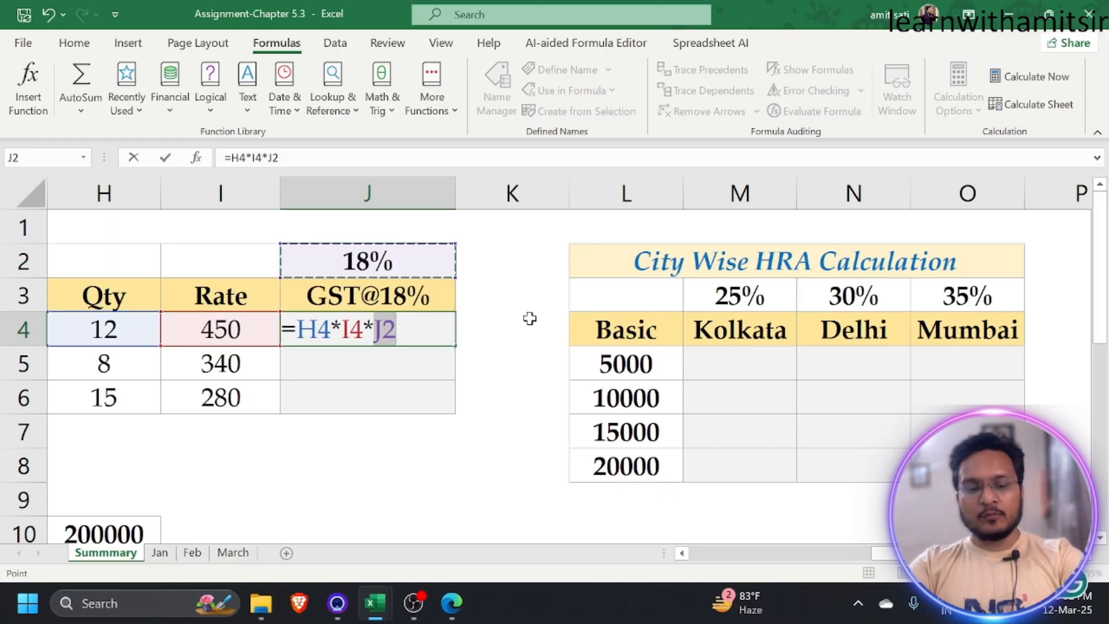
pyautogui.press('F4')
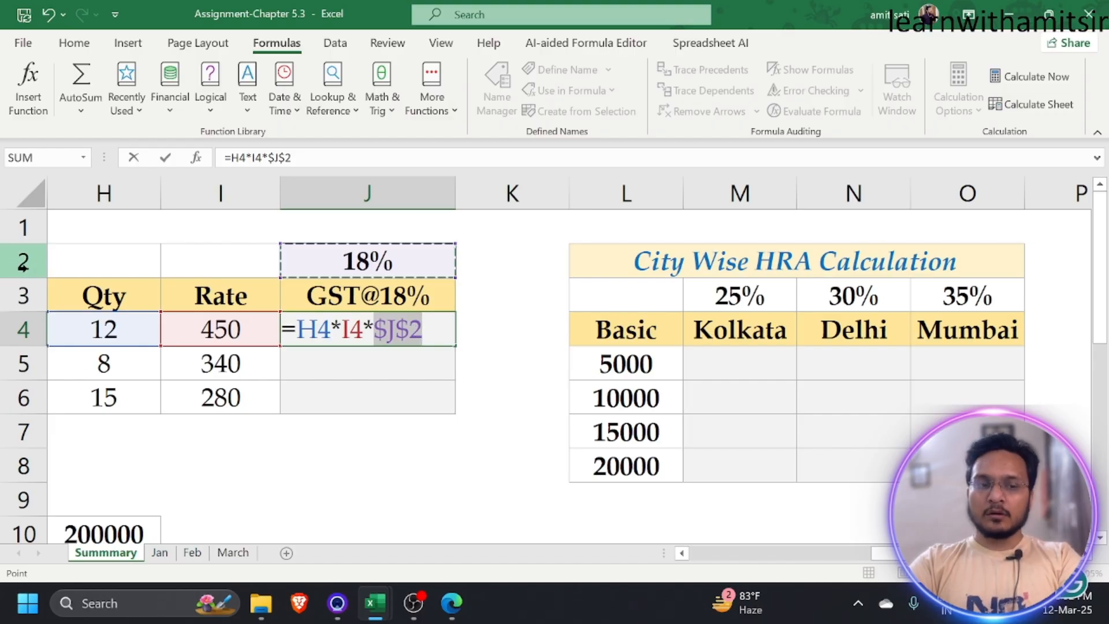
pyautogui.click(406, 330)
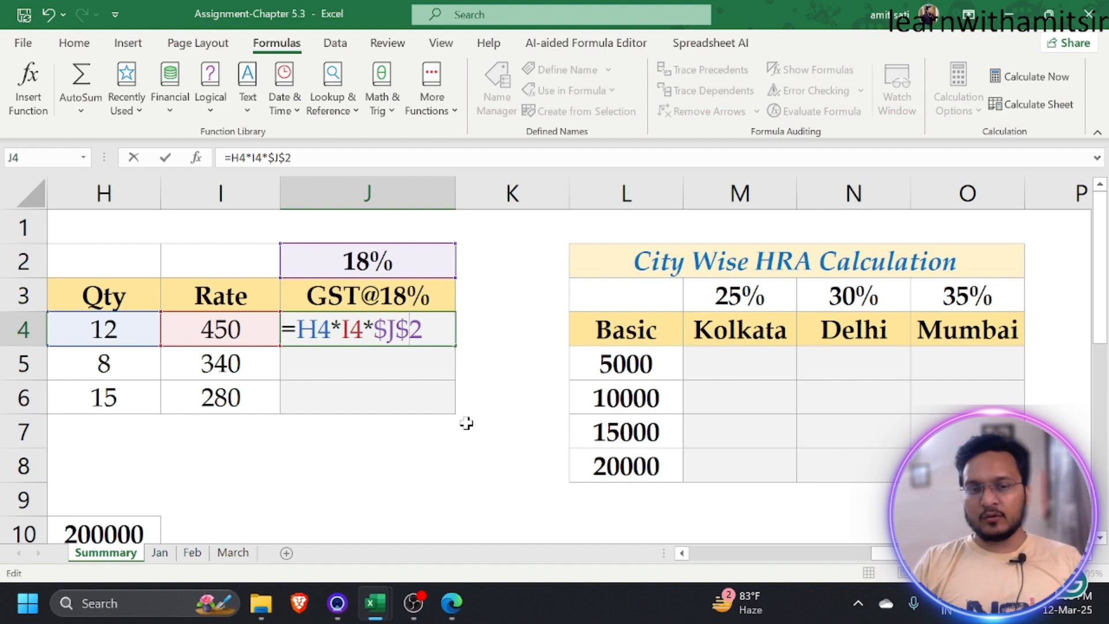
pyautogui.press('Return')
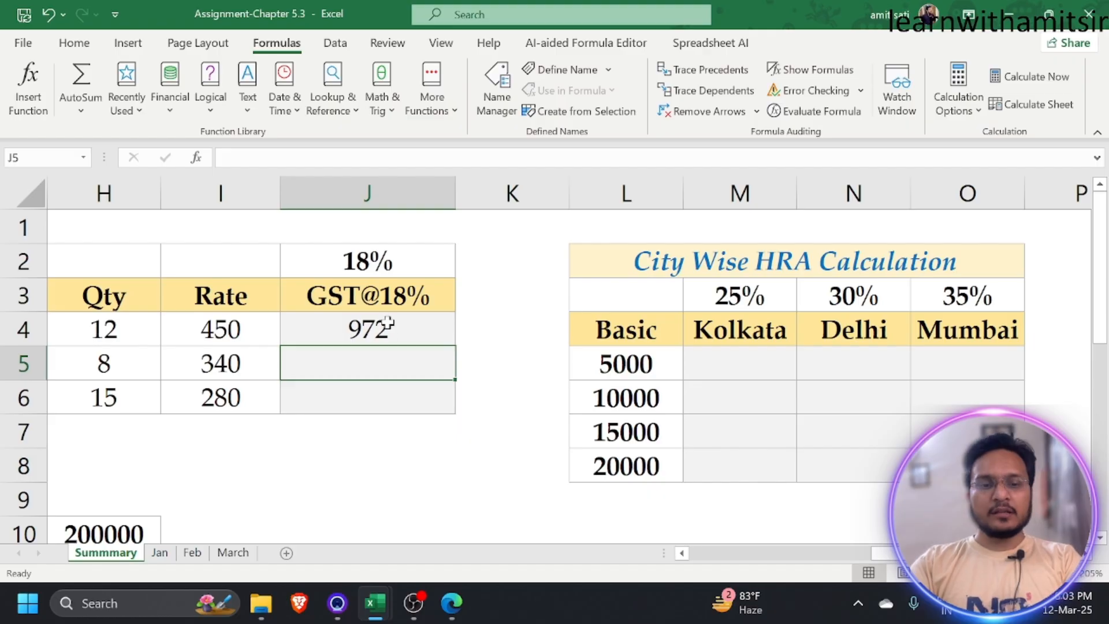
pyautogui.click(445, 332)
pyautogui.moveTo(456, 348); pyautogui.dragTo(457, 412)
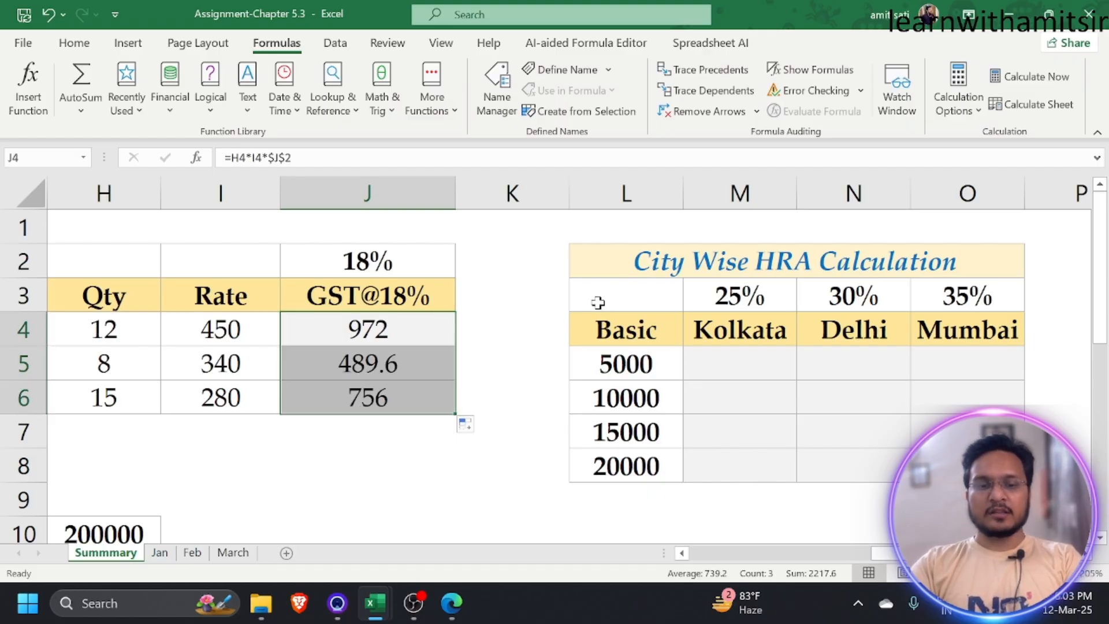
# Step: Show the sheet's formulas, examine the references in J4:J6 row by row, and switch back to showing results
pyautogui.click(779, 73)
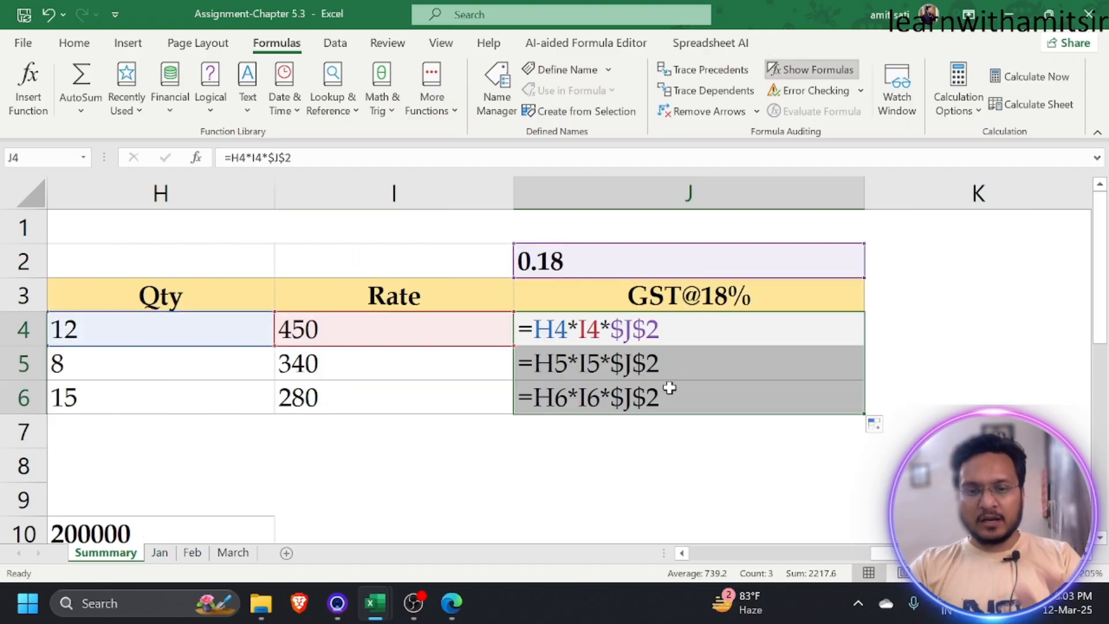
pyautogui.click(674, 337)
pyautogui.click(673, 364)
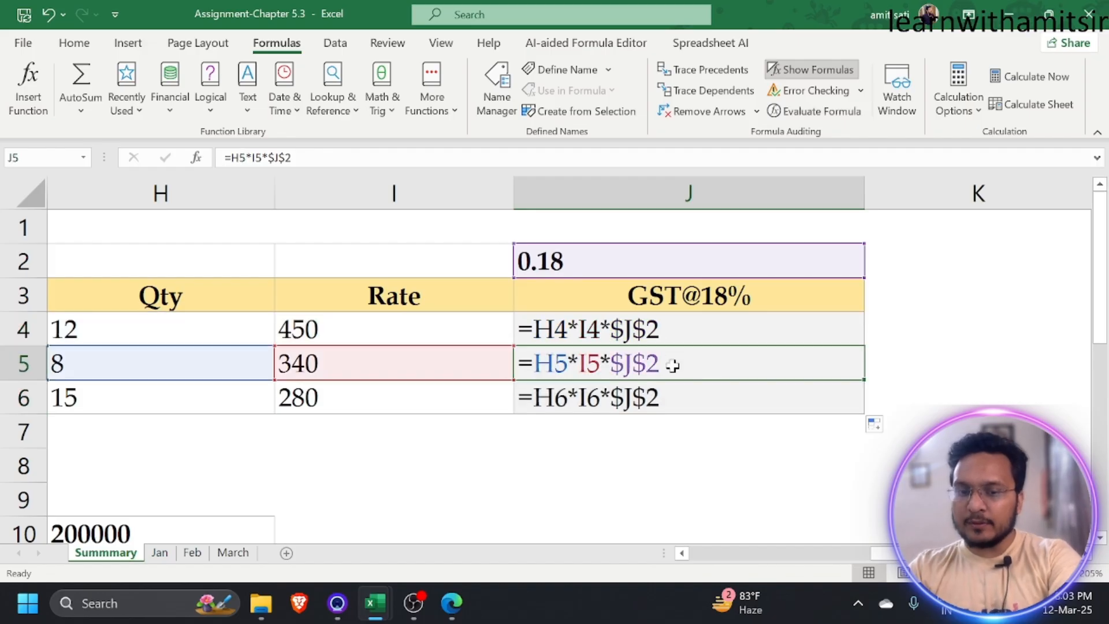
pyautogui.click(675, 396)
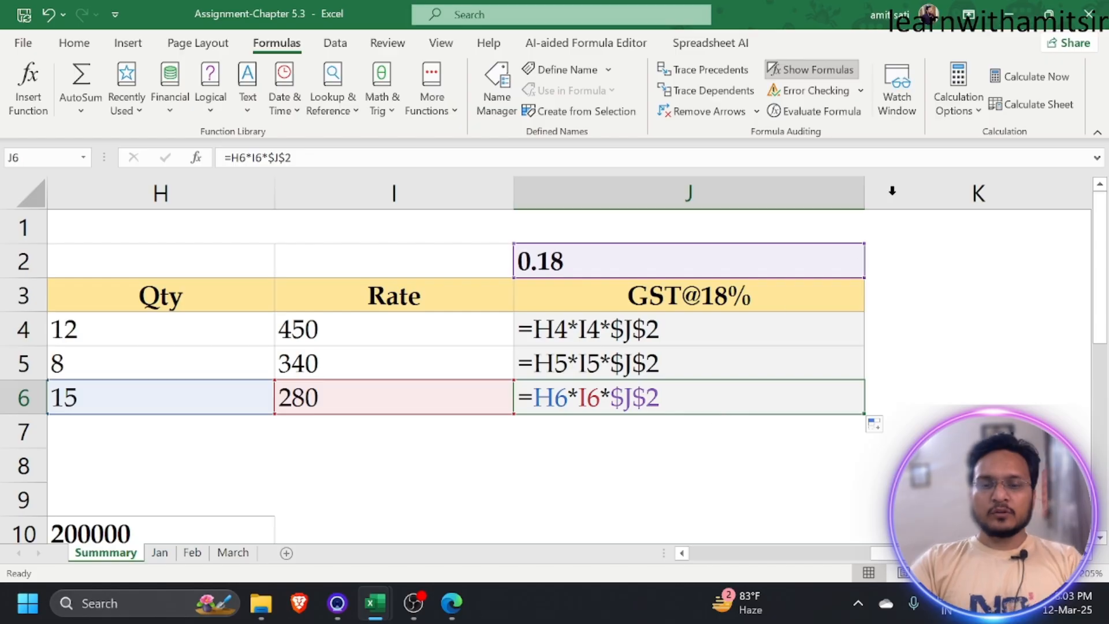
pyautogui.click(573, 366)
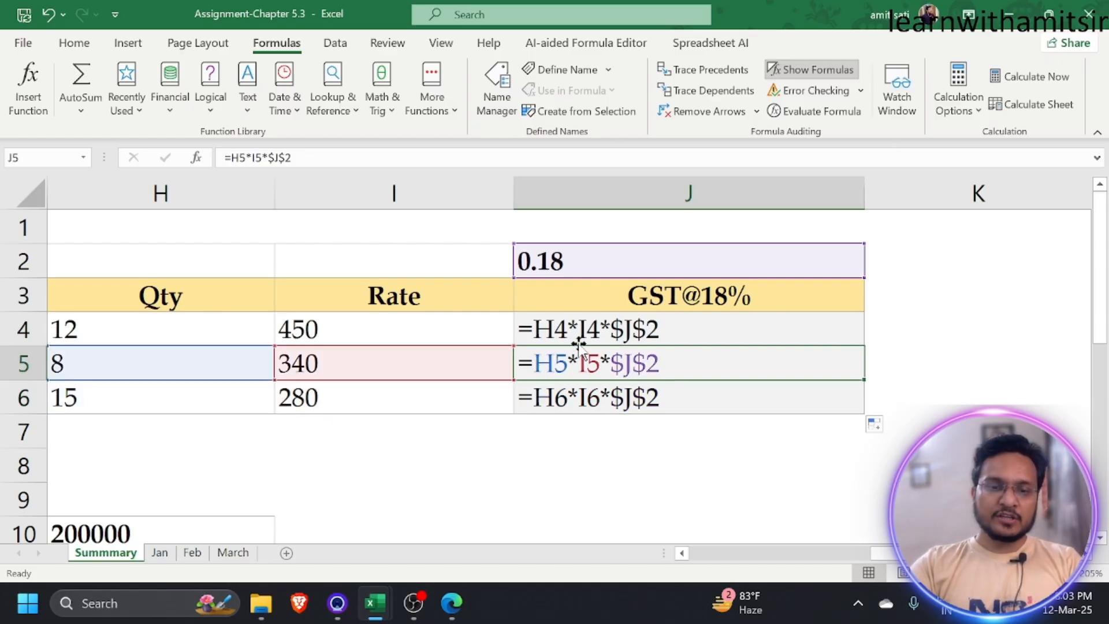
pyautogui.click(578, 331)
pyautogui.click(576, 373)
pyautogui.click(574, 388)
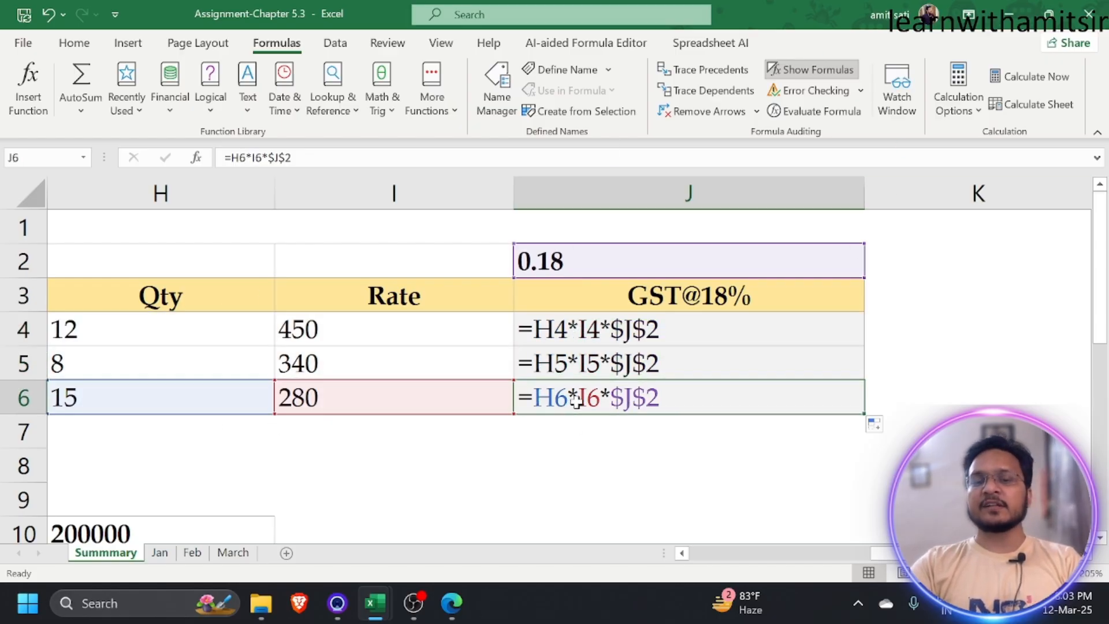
pyautogui.click(836, 71)
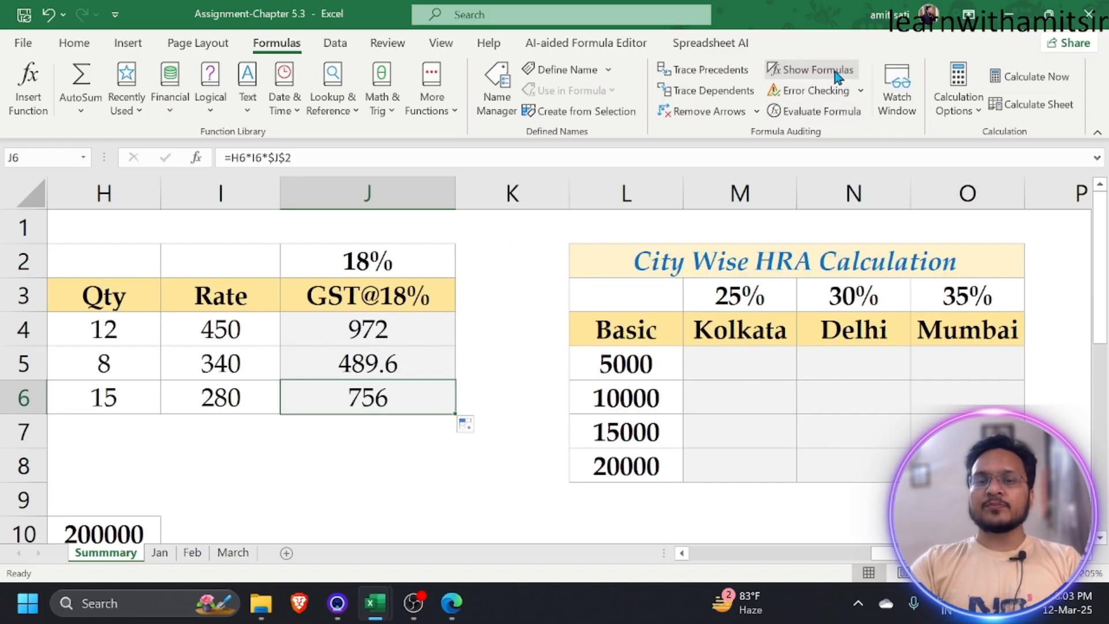
# Step: Calculate Kolkata's HRA for the first basic salary in M5 with the mixed-reference formula =$L5*M$3
pyautogui.click(406, 256)
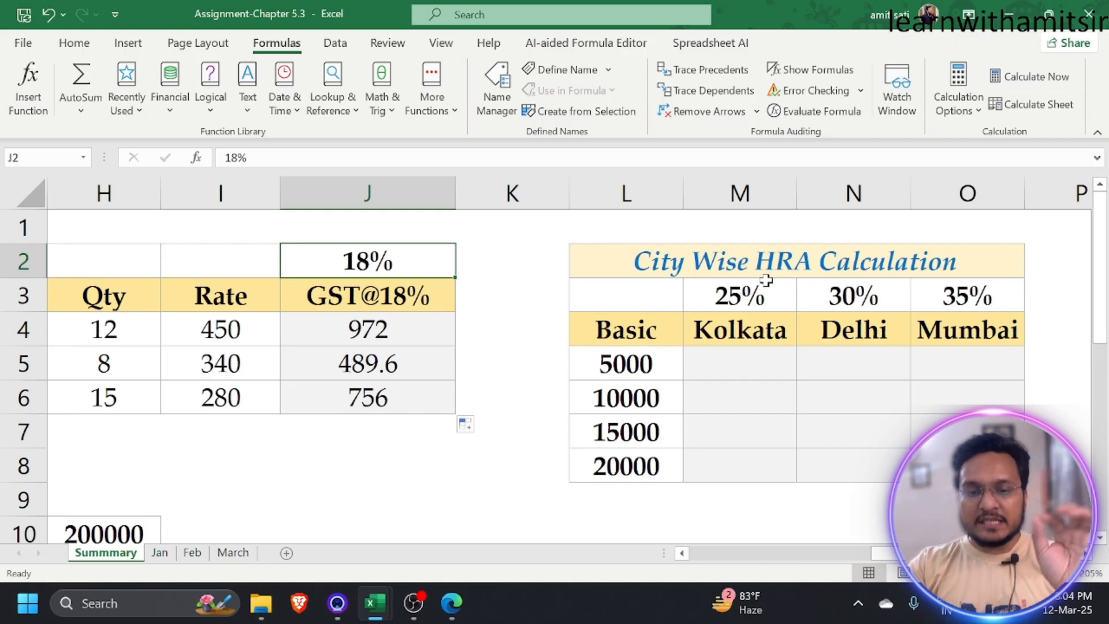
pyautogui.moveTo(754, 360); pyautogui.dragTo(745, 466)
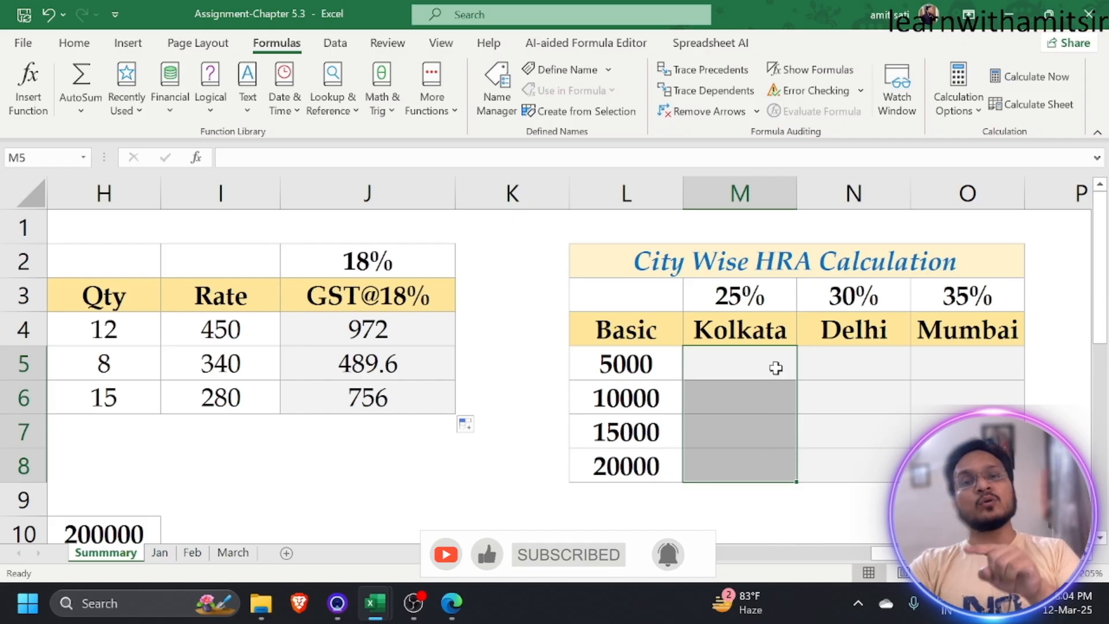
pyautogui.click(789, 368)
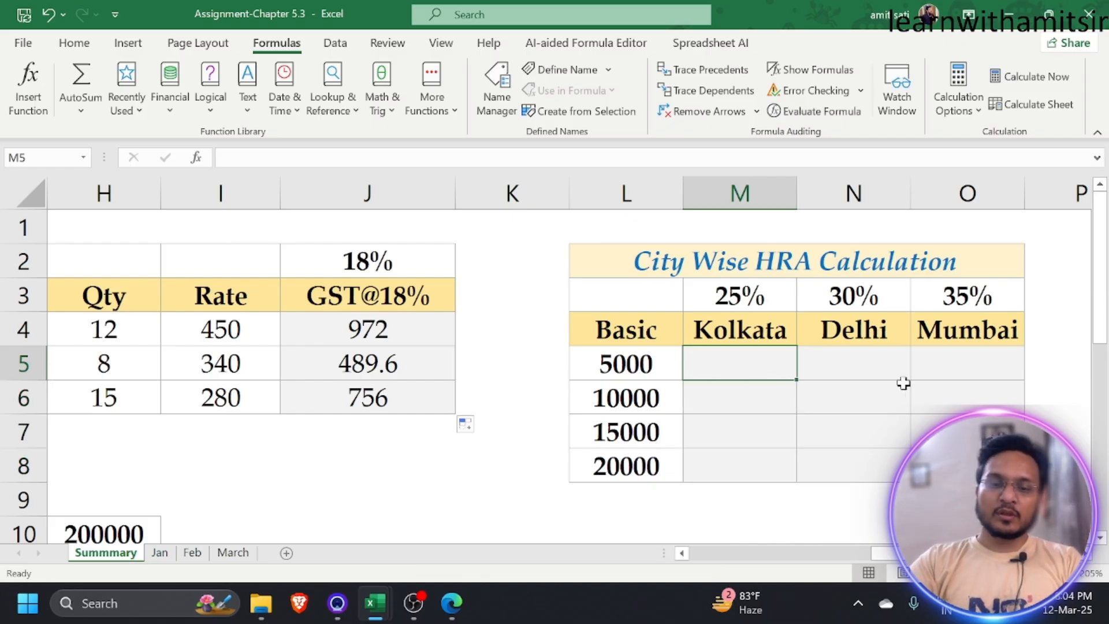
pyautogui.write('=')
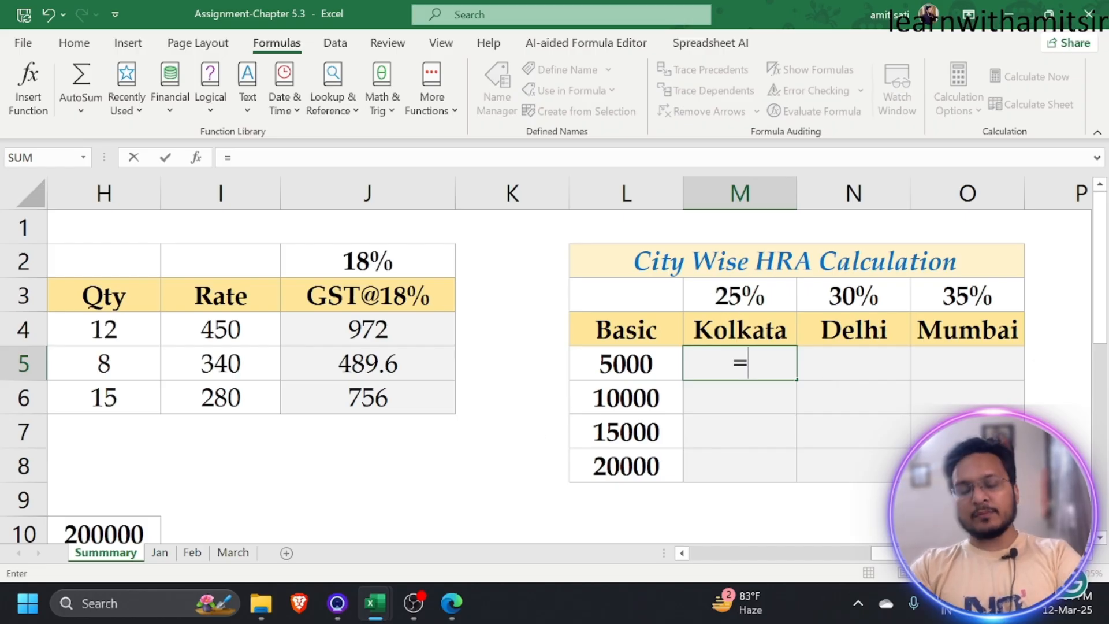
pyautogui.click(645, 366)
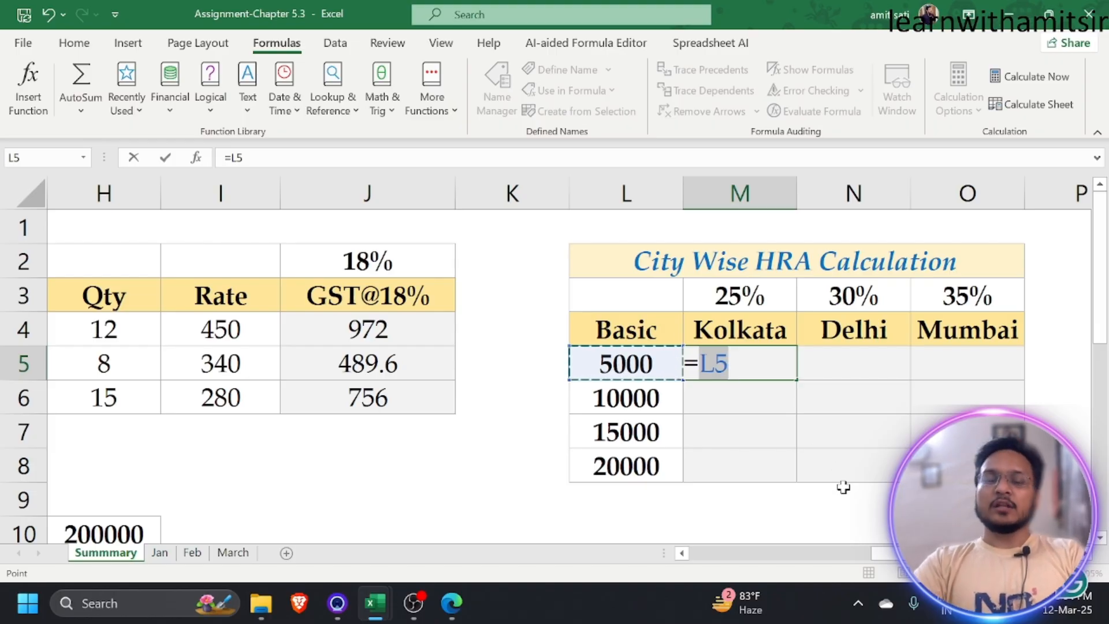
pyautogui.press('F4')
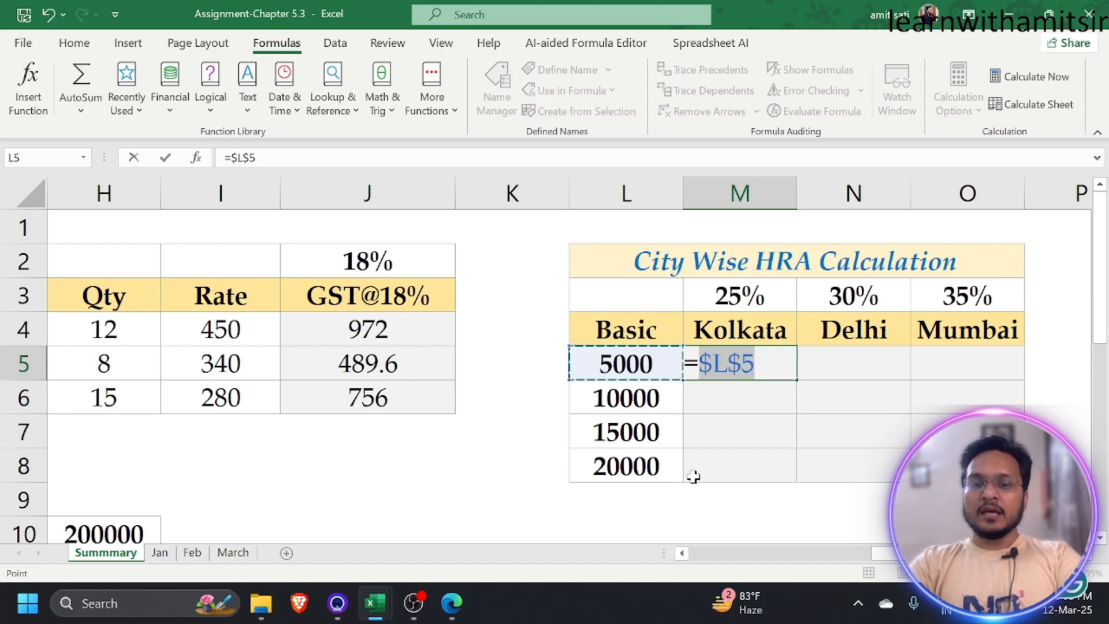
pyautogui.press('F4')
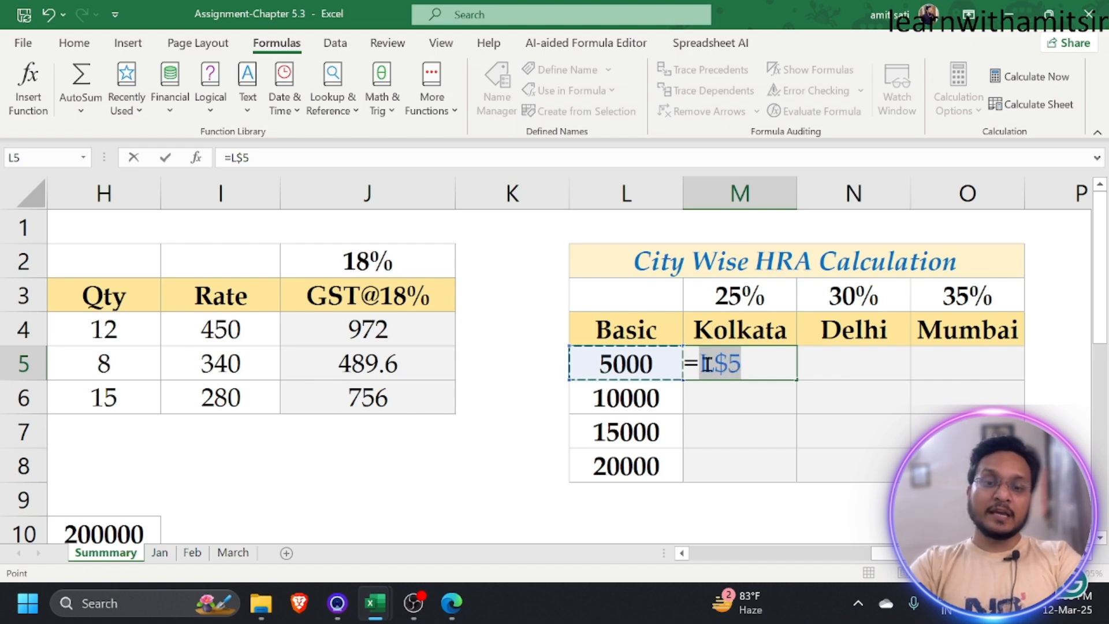
pyautogui.press('F4')
pyautogui.click(773, 366)
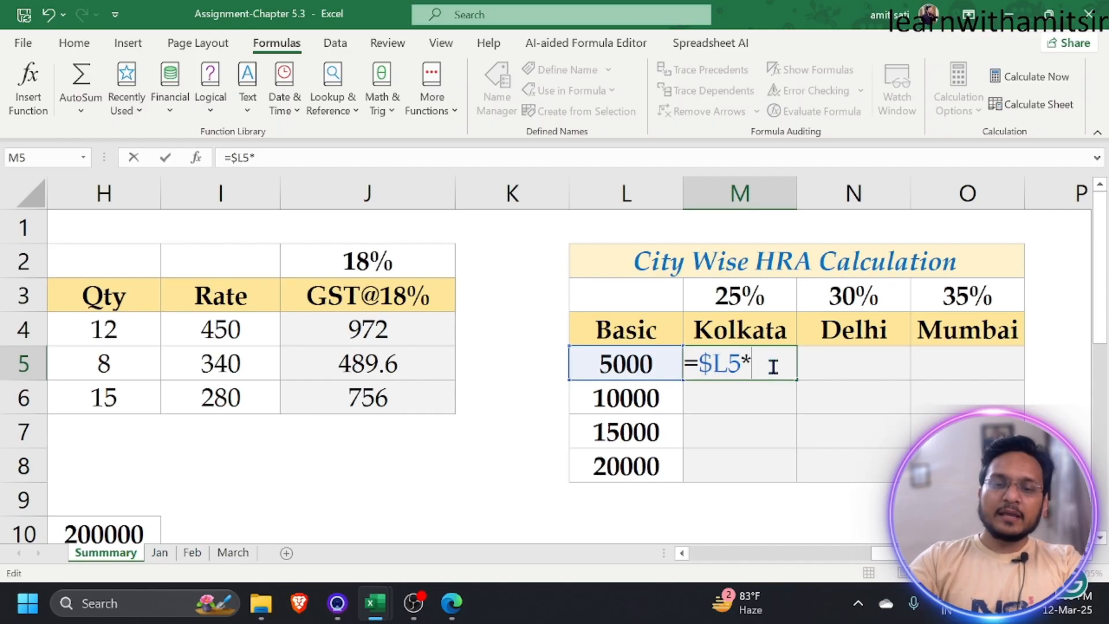
pyautogui.click(757, 296)
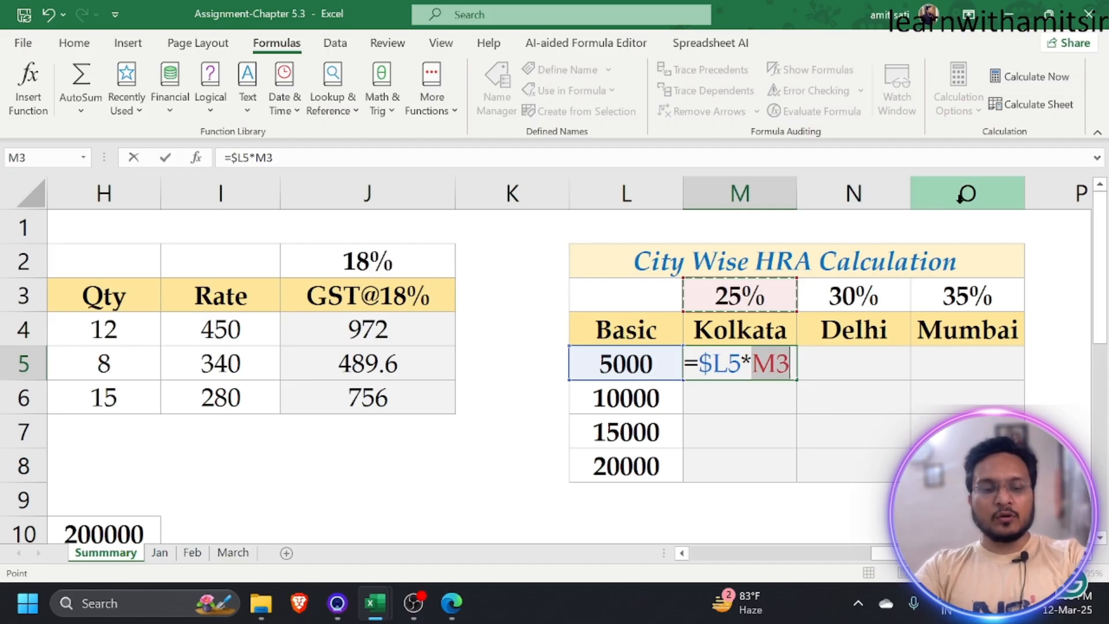
pyautogui.press('F4')
pyautogui.press('F4')
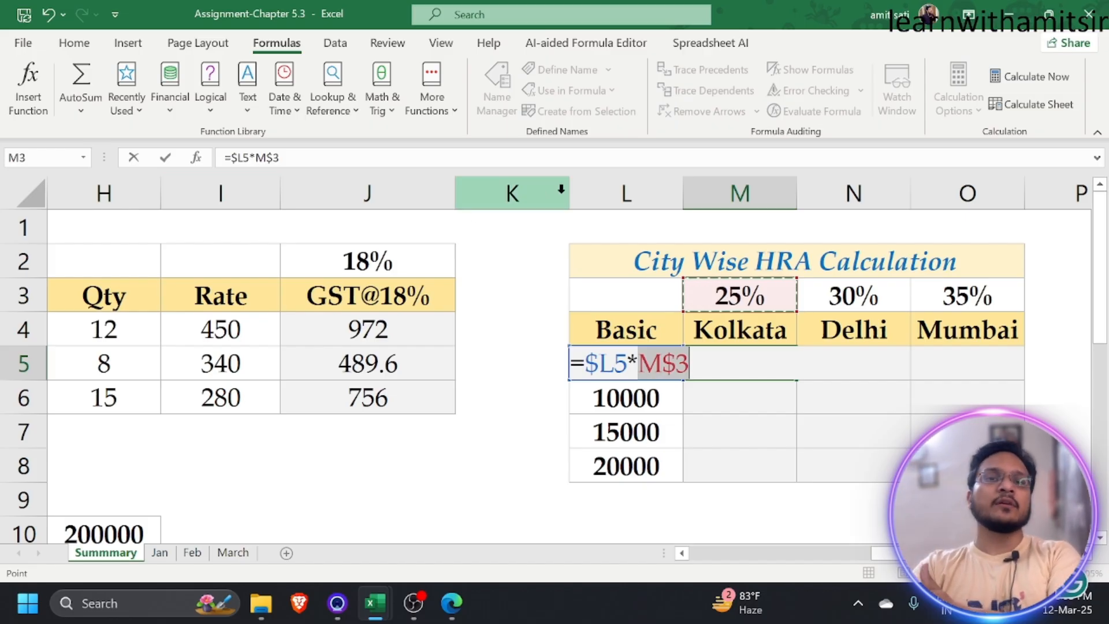
pyautogui.press('Return')
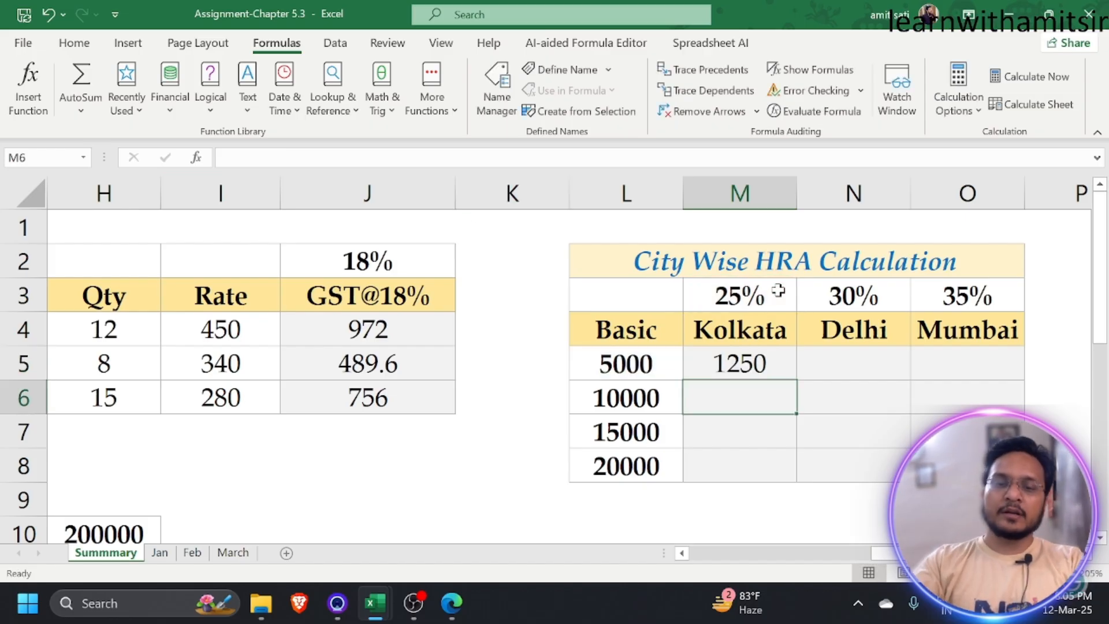
# Step: Fill the HRA formula from M5 down to M8 and across the Delhi and Mumbai columns to O8
pyautogui.click(744, 365)
pyautogui.moveTo(797, 379); pyautogui.dragTo(795, 476)
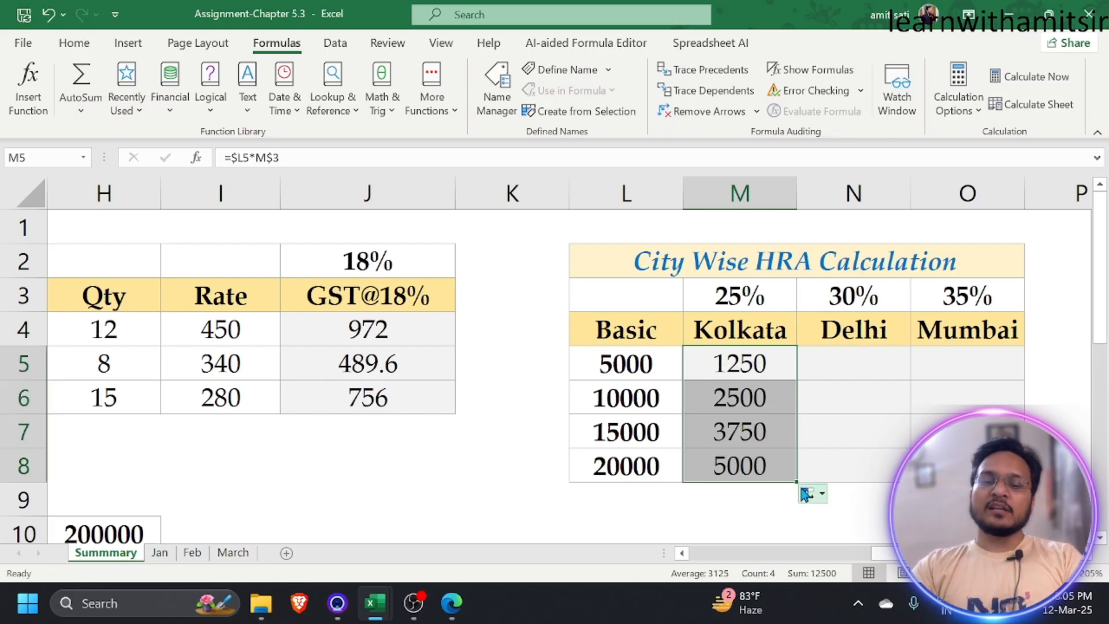
pyautogui.moveTo(797, 484); pyautogui.dragTo(976, 469)
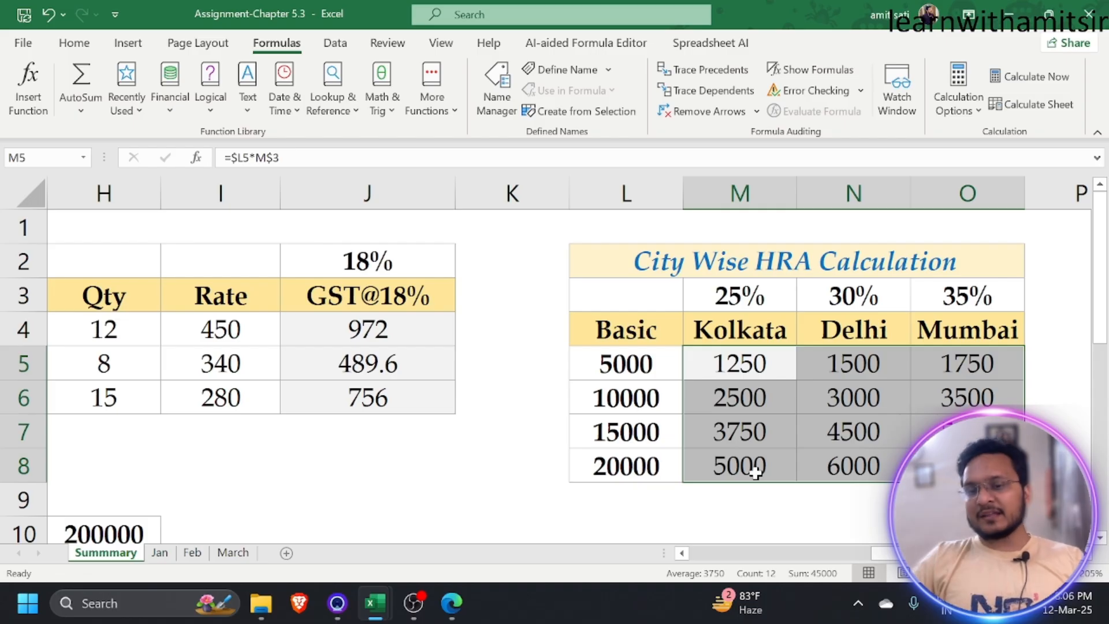
pyautogui.keyDown('ctrl'); pyautogui.scroll(-4, 599, 398); pyautogui.keyUp('ctrl')
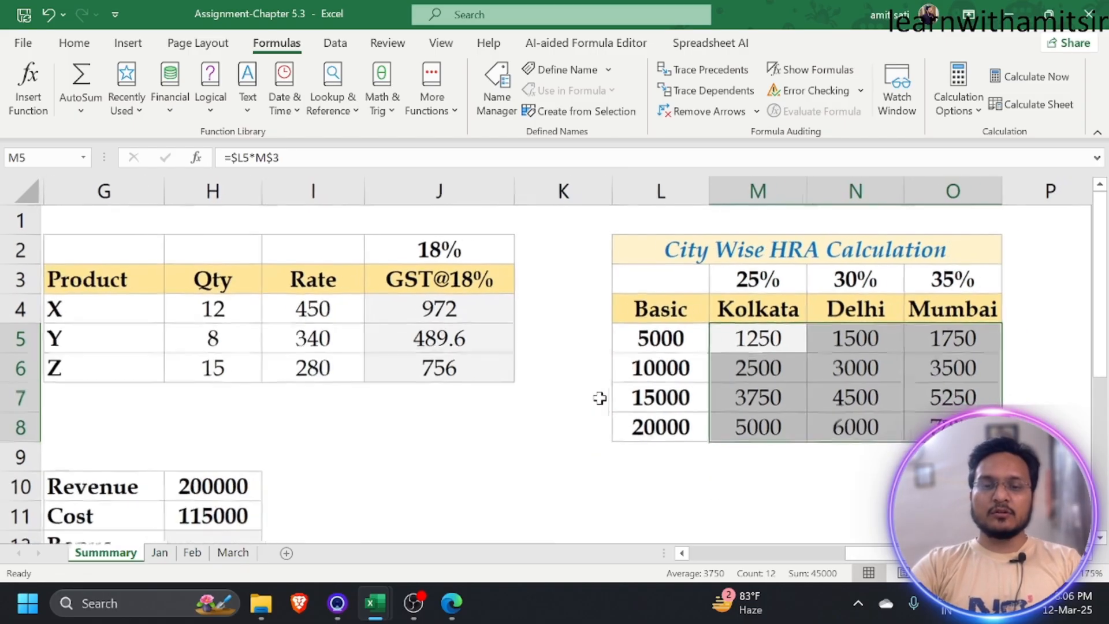
# Step: Look through the month sheets and find the cell for the total commission of Jan, Feb and March on the summary sheet
pyautogui.click(161, 552)
pyautogui.click(232, 553)
pyautogui.click(122, 560)
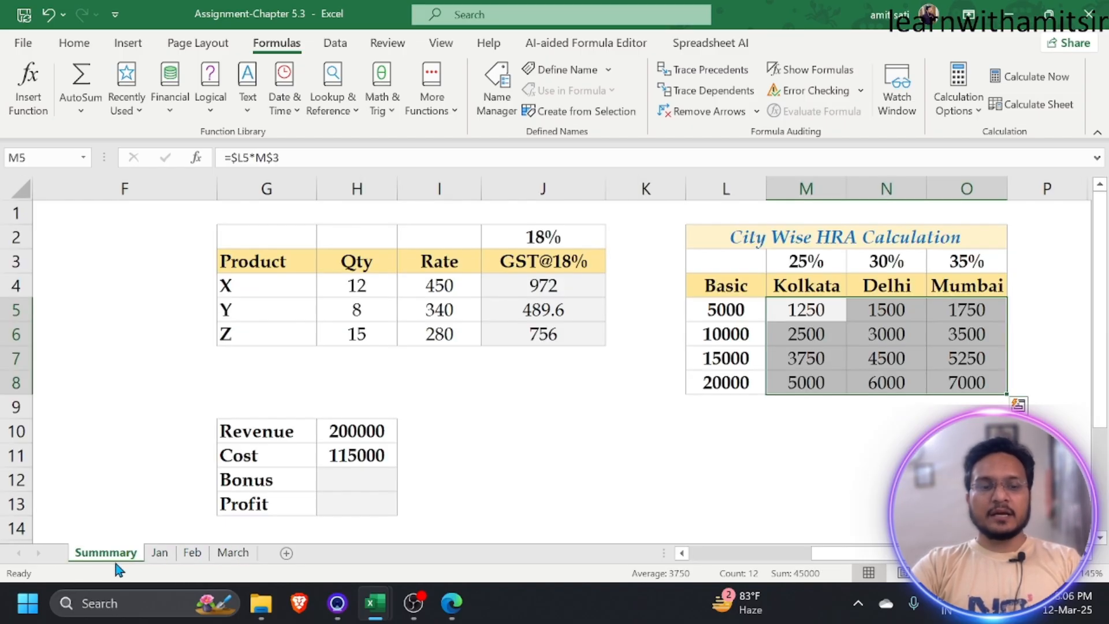
pyautogui.click(335, 484)
pyautogui.scroll(-5, 841, 502)
pyautogui.scroll(2, 841, 502)
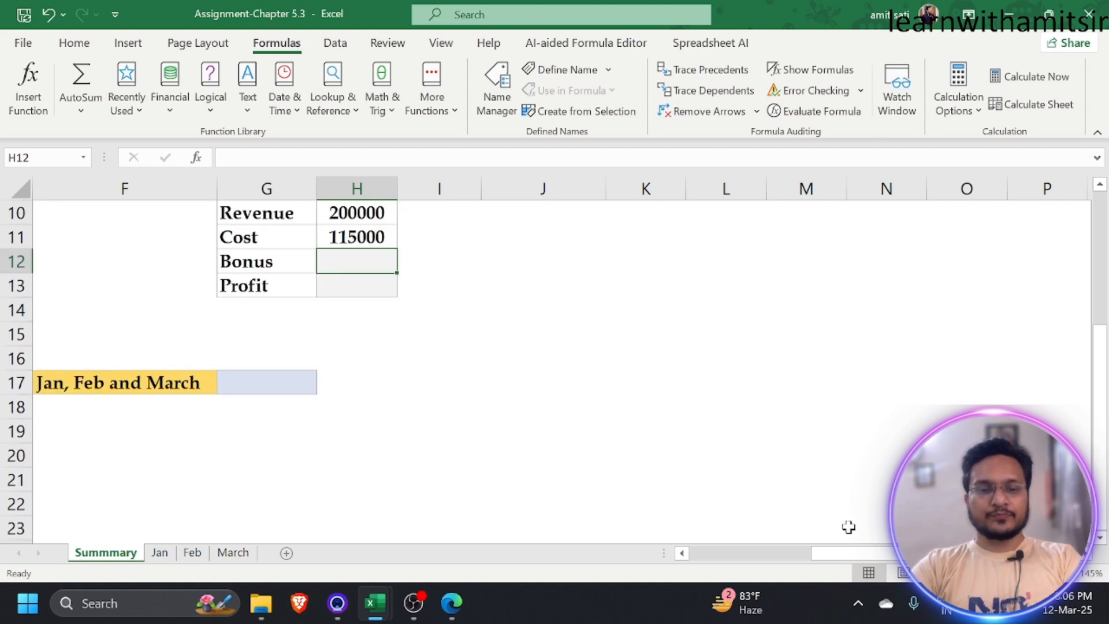
pyautogui.moveTo(888, 553); pyautogui.dragTo(777, 558)
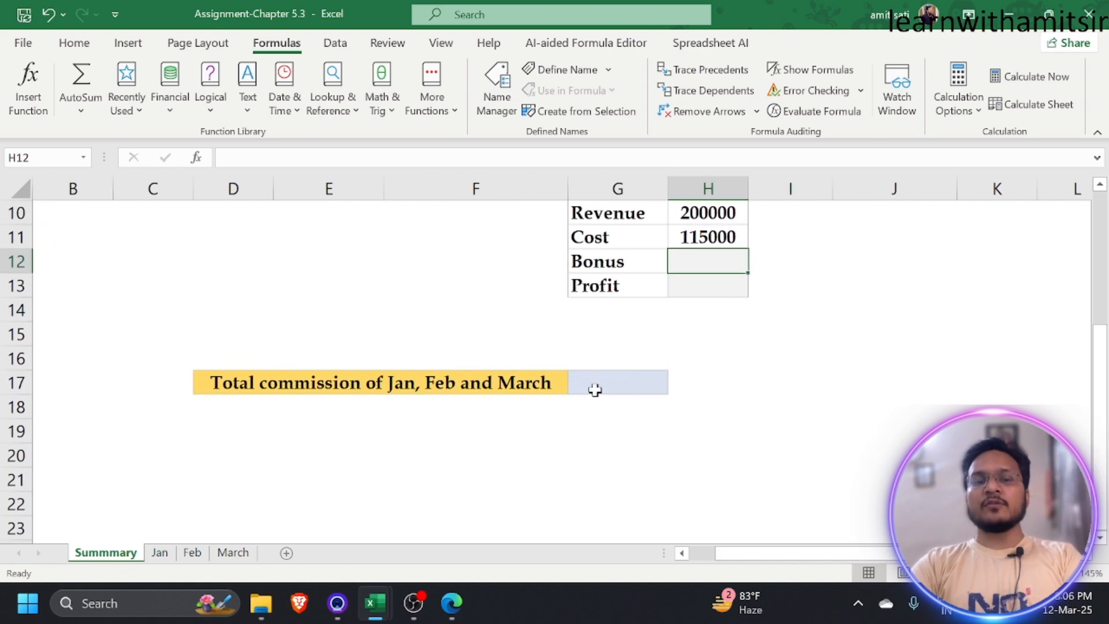
# Step: Total the commissions on the Jan sheet in C12 with =SUM(C2:C11) and fill that cell yellow
pyautogui.click(157, 553)
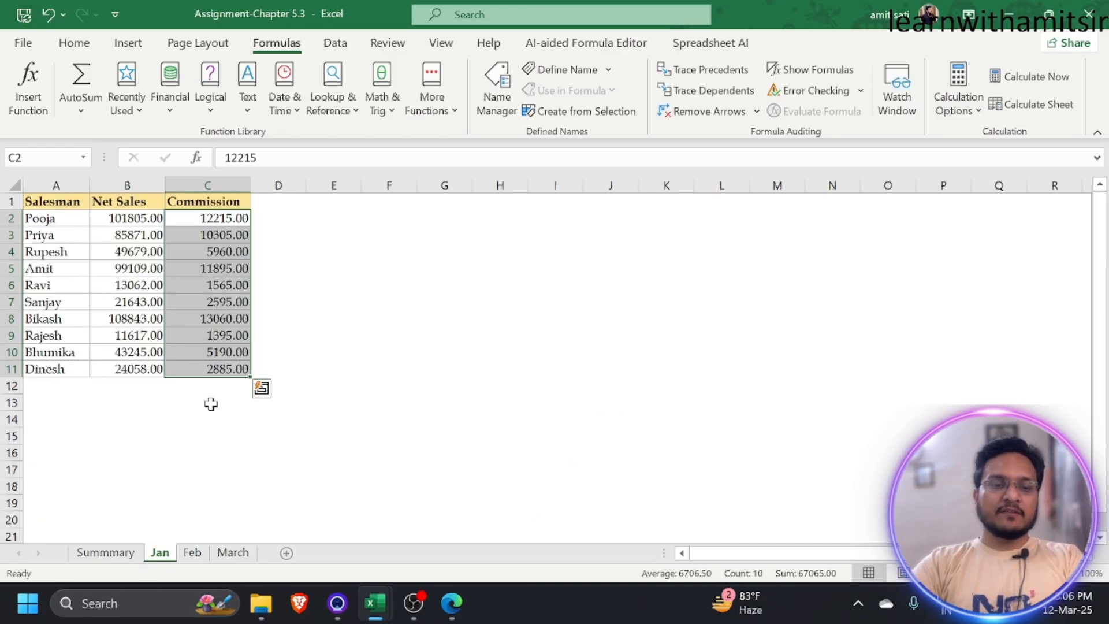
pyautogui.click(209, 385)
pyautogui.write('=sum')
pyautogui.press('Tab')
pyautogui.moveTo(218, 219); pyautogui.dragTo(238, 369)
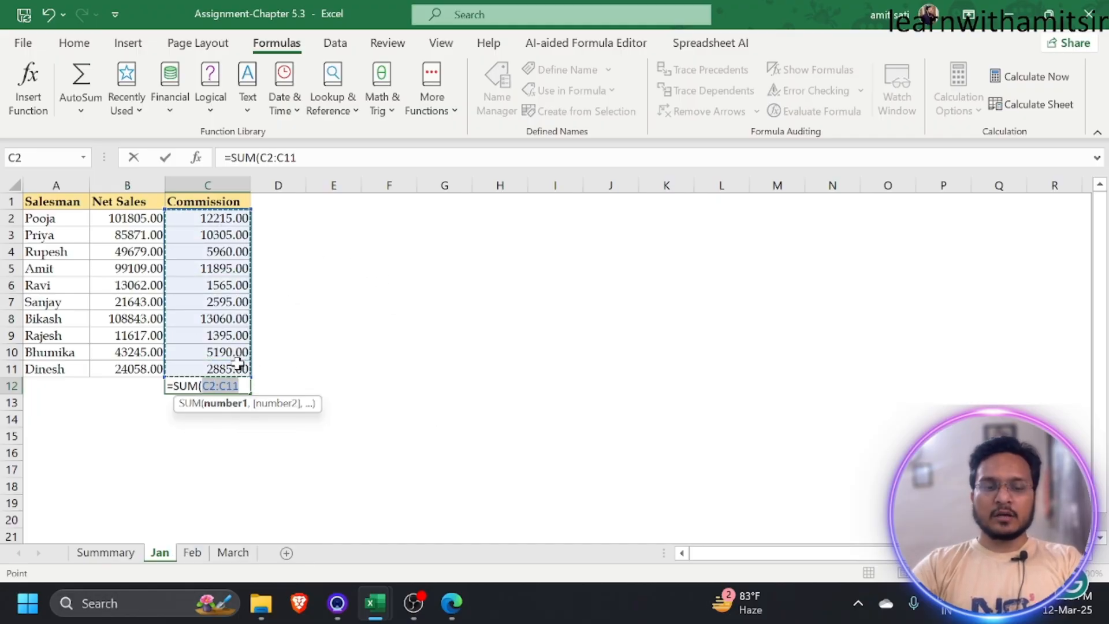
pyautogui.press('Return')
pyautogui.click(206, 386)
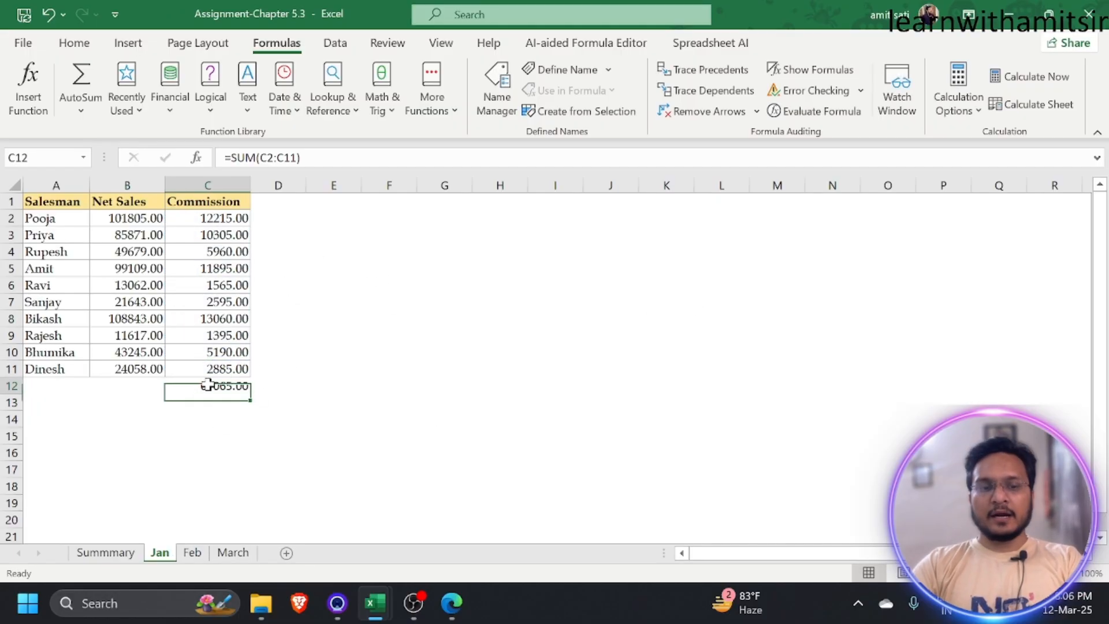
pyautogui.click(75, 43)
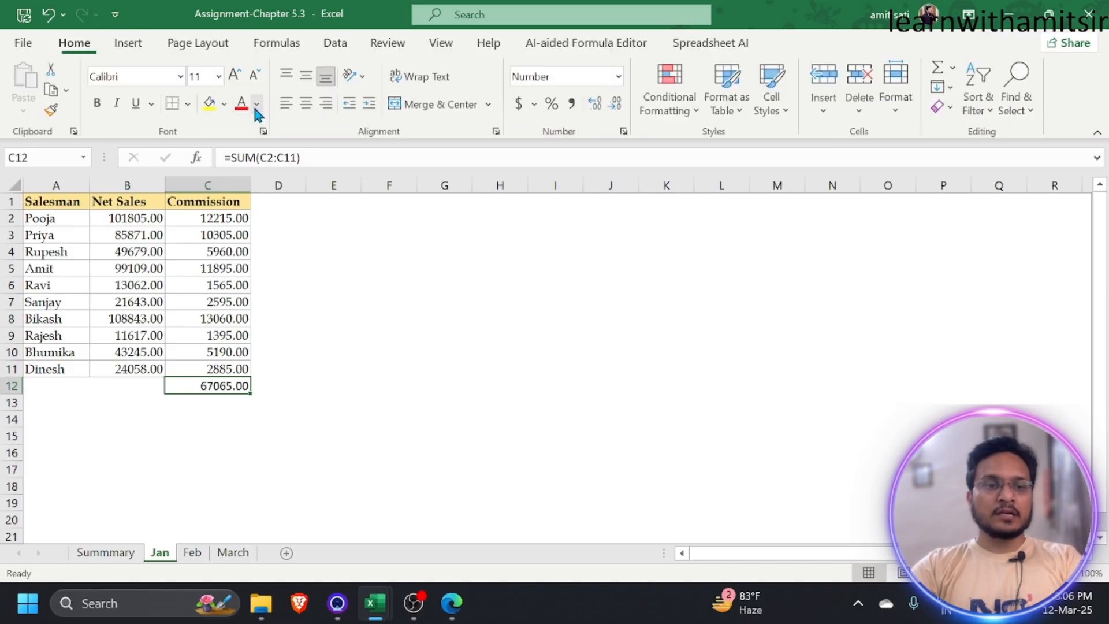
pyautogui.click(209, 106)
# Step: Total the commissions on the Feb sheet in C12 with =SUM(C2:C11) and fill that cell yellow
pyautogui.click(194, 554)
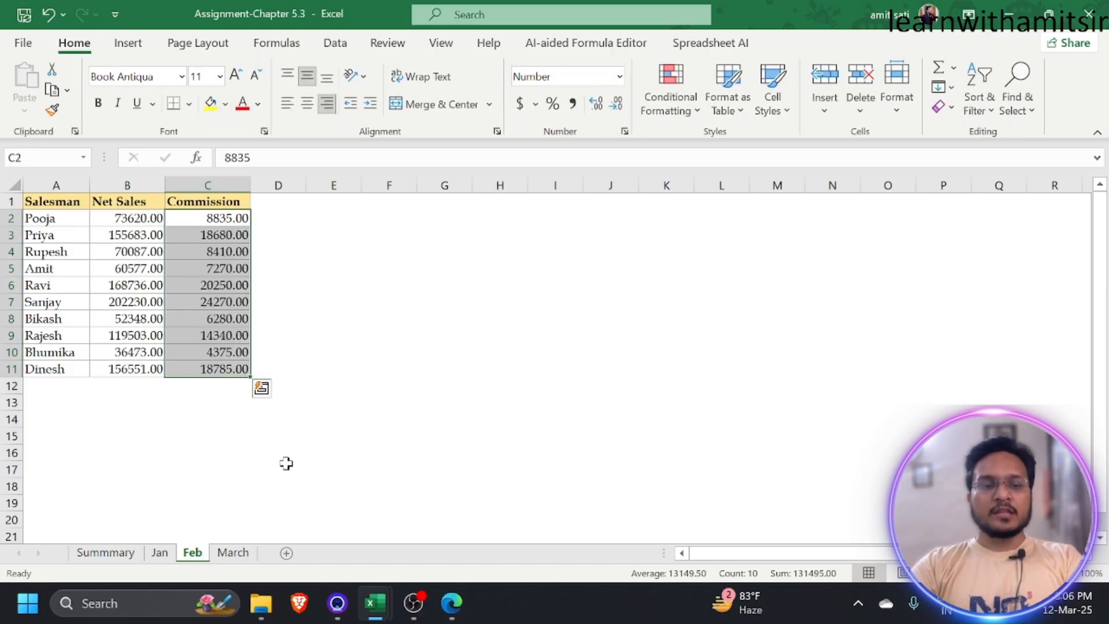
pyautogui.scroll(6, 356, 388)
pyautogui.scroll(-1, 376, 392)
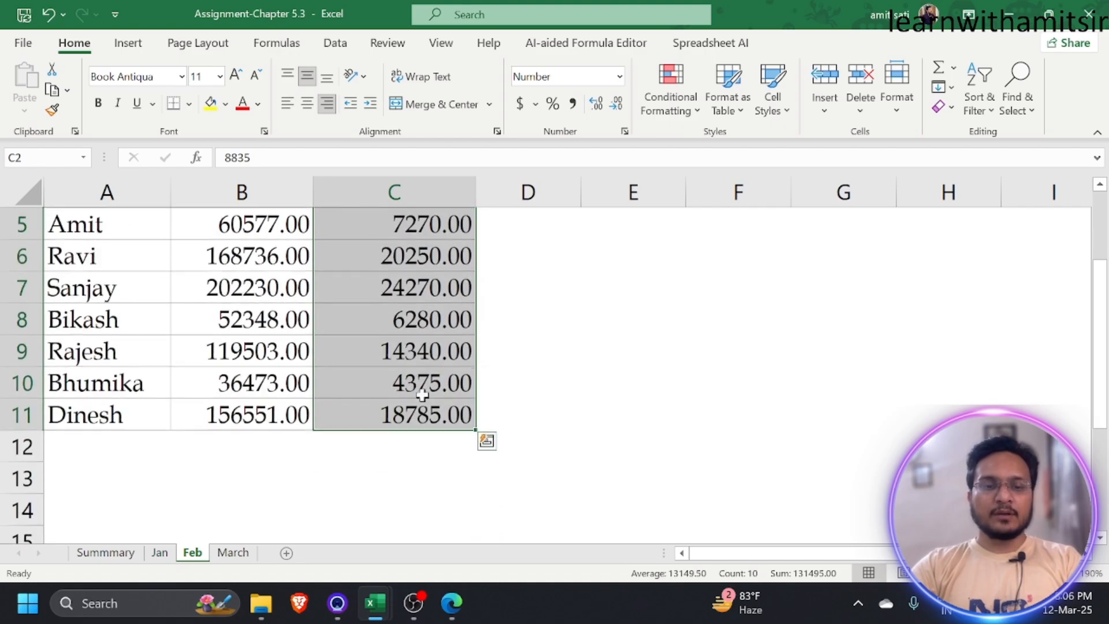
pyautogui.click(404, 450)
pyautogui.scroll(2, 696, 426)
pyautogui.scroll(-2, 580, 460)
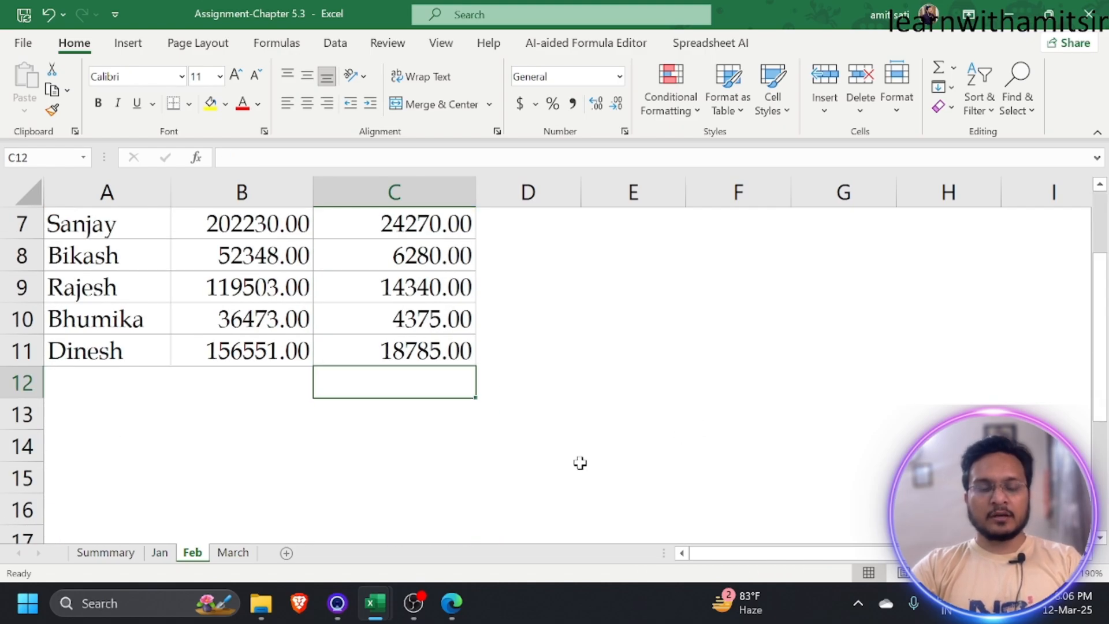
pyautogui.write('=sum')
pyautogui.press('Tab')
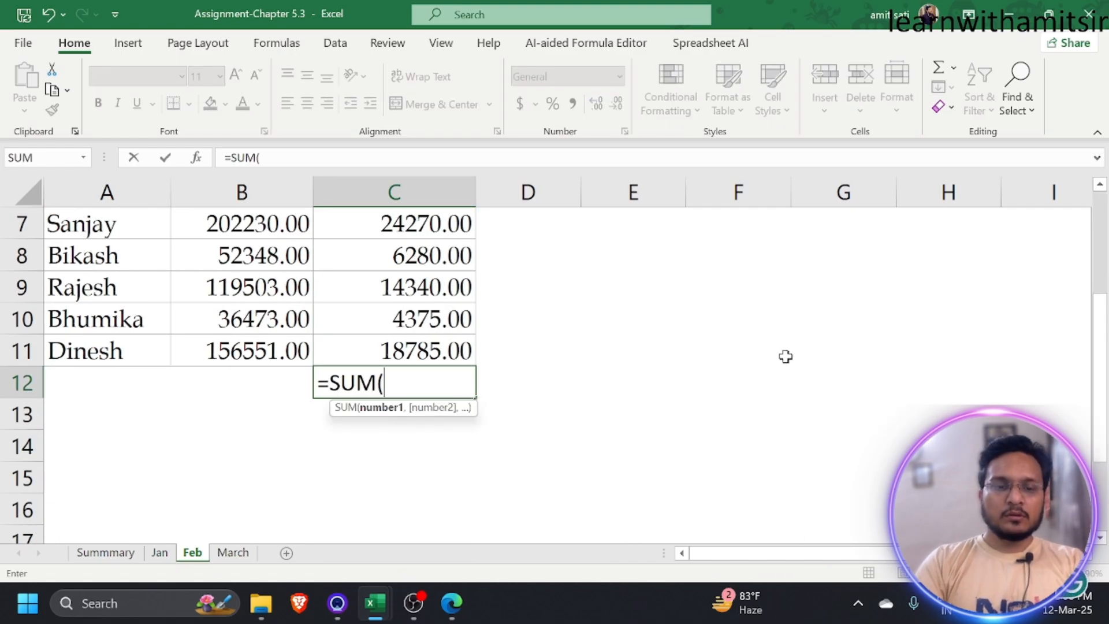
pyautogui.scroll(2, 629, 420)
pyautogui.moveTo(442, 254); pyautogui.dragTo(475, 478)
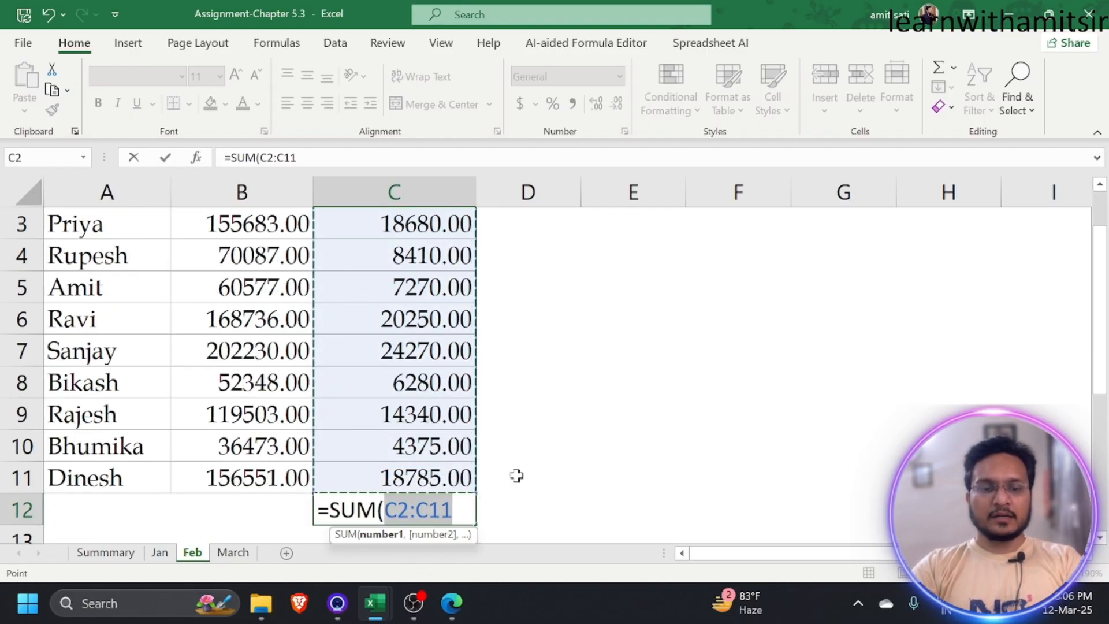
pyautogui.press('Return')
pyautogui.click(465, 469)
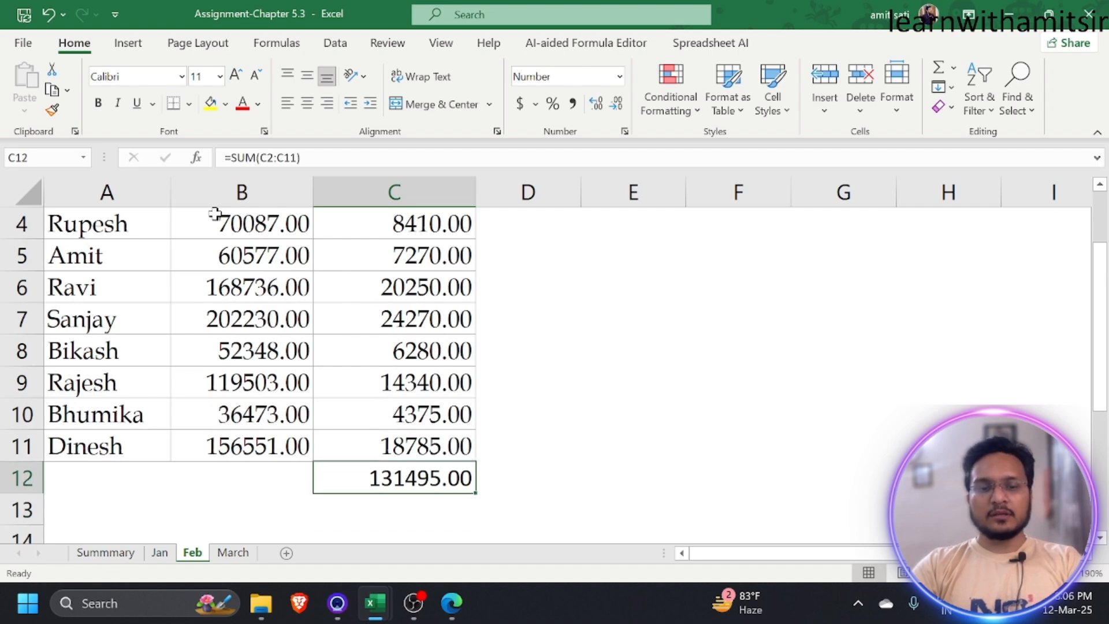
pyautogui.click(210, 104)
# Step: Total the commissions on the March sheet in C12 with =SUM(C2:C11) and fill that cell yellow
pyautogui.click(233, 553)
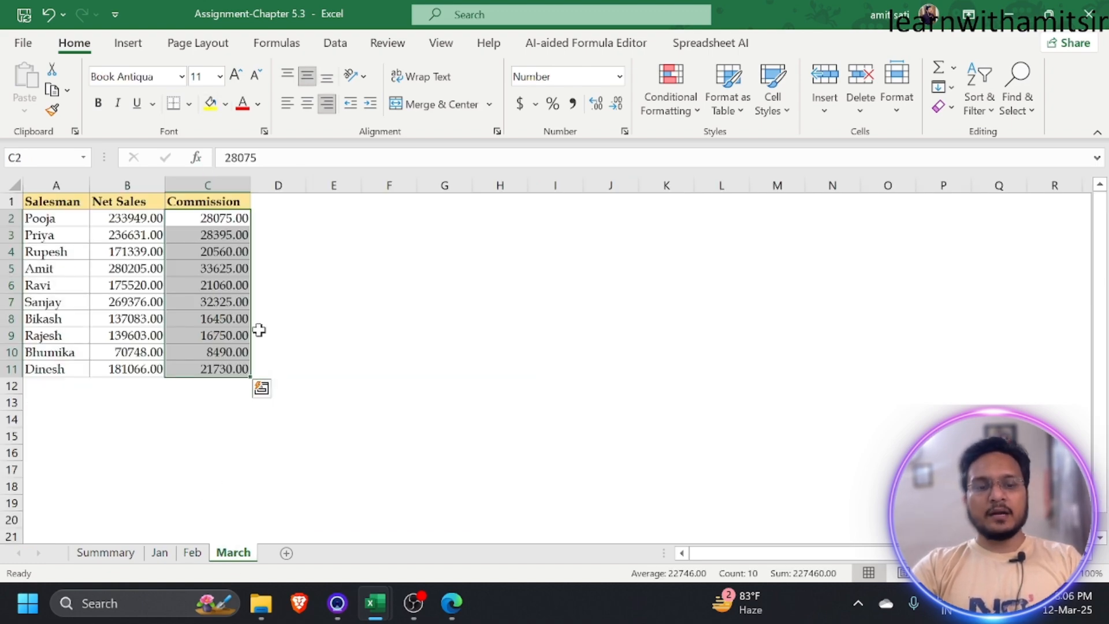
pyautogui.scroll(2, 258, 326)
pyautogui.click(279, 453)
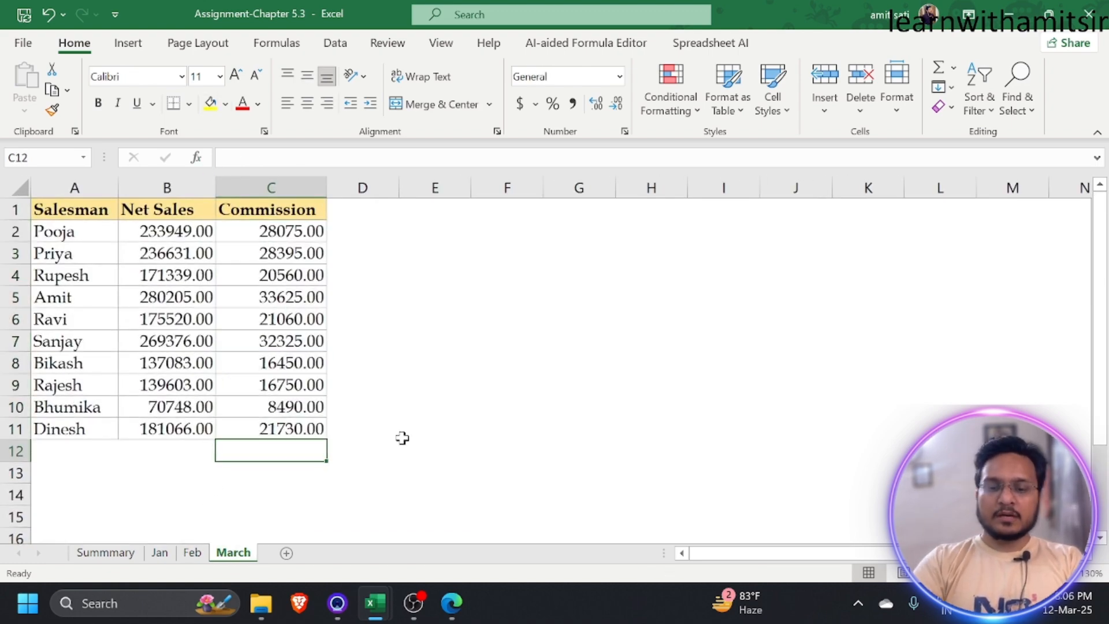
pyautogui.write('=sum')
pyautogui.press('Tab')
pyautogui.moveTo(239, 228); pyautogui.dragTo(248, 425)
pyautogui.press('Return')
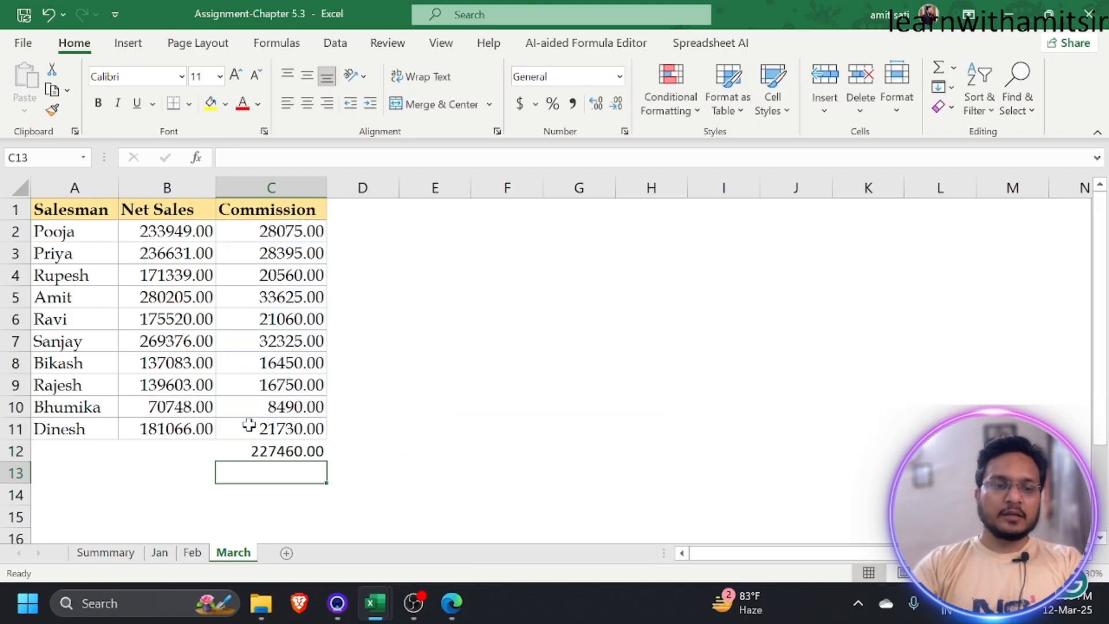
pyautogui.click(276, 452)
pyautogui.click(210, 104)
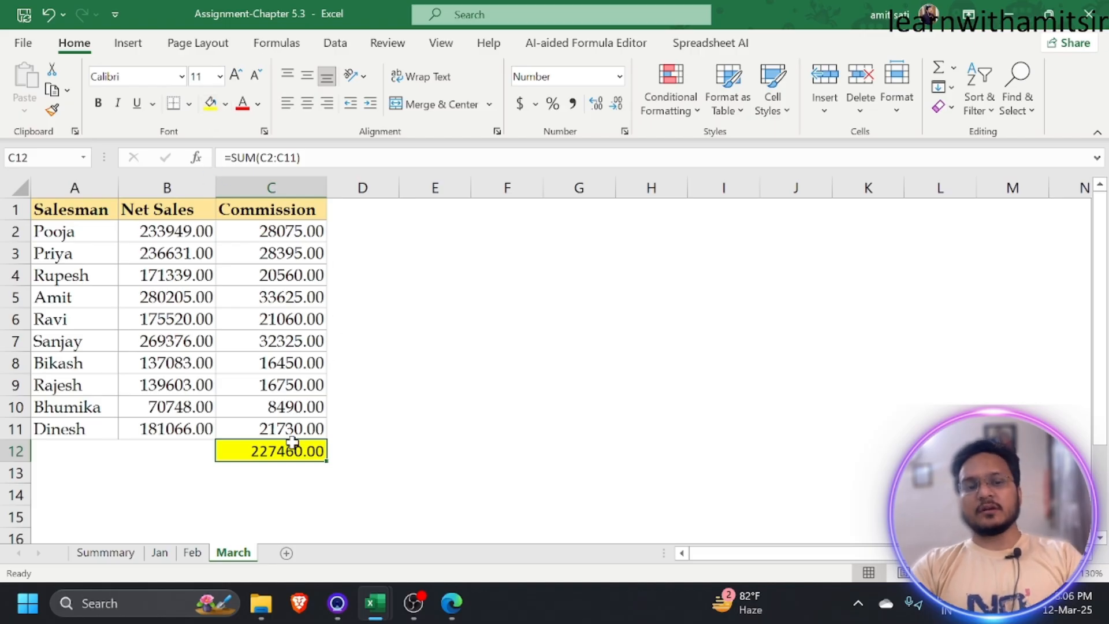
# Step: Review the highlighted commission totals in C12 on the Jan, Feb and March sheets
pyautogui.click(159, 553)
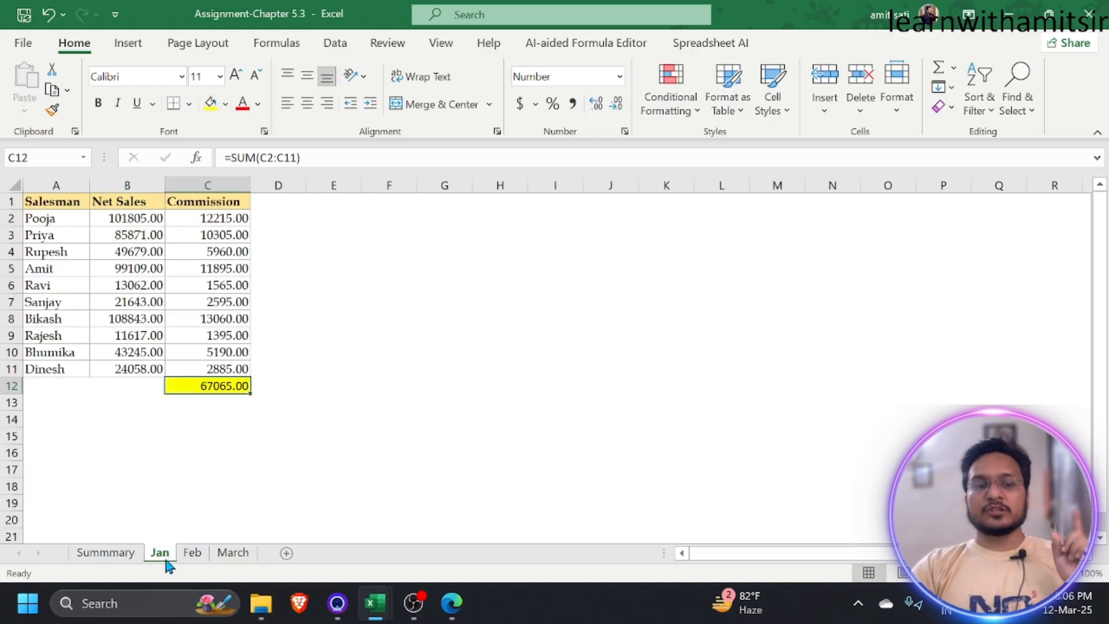
pyautogui.click(192, 554)
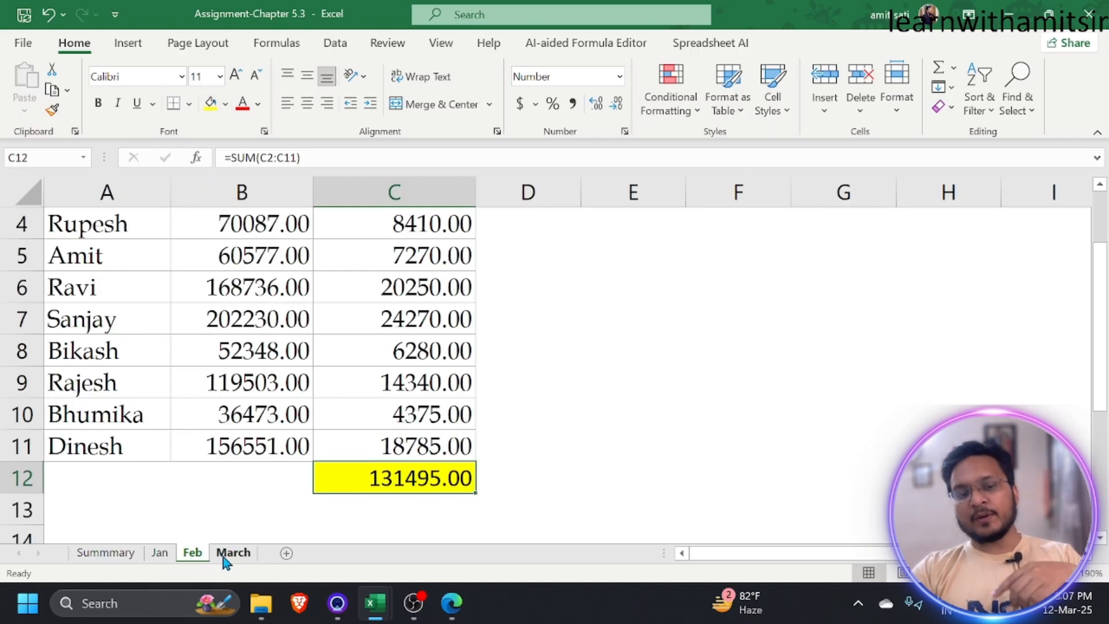
pyautogui.click(229, 554)
pyautogui.click(159, 554)
pyautogui.scroll(2, 242, 458)
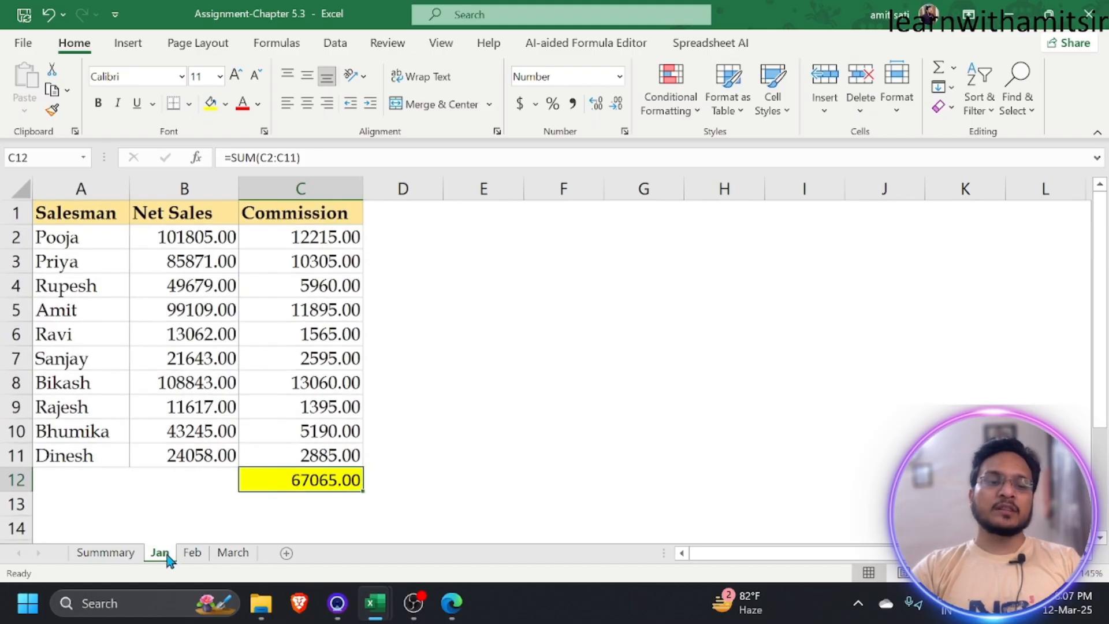
# Step: Calculate the three-month total commission in G17 of the summary sheet with =Jan!C12+Feb!C12+March!C12
pyautogui.click(106, 553)
pyautogui.click(619, 384)
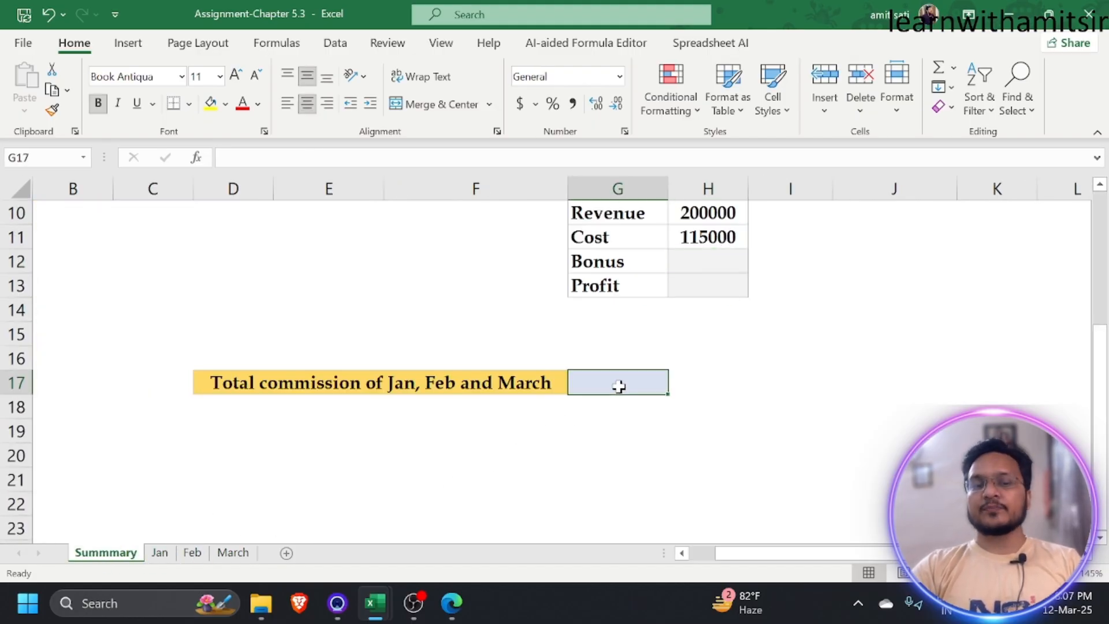
pyautogui.write('=')
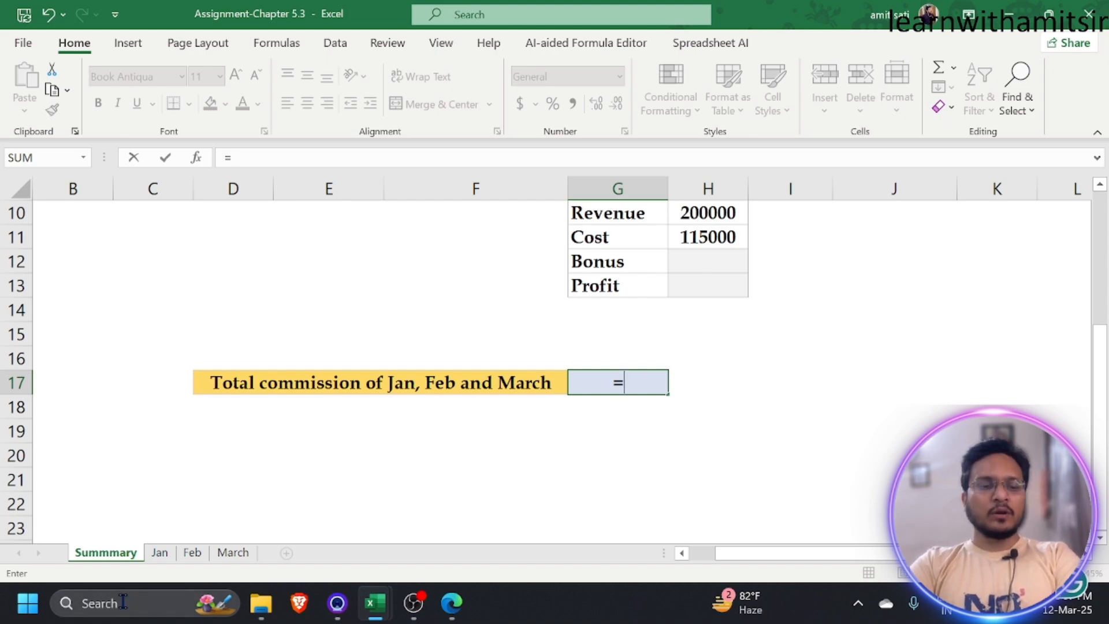
pyautogui.click(159, 552)
pyautogui.click(292, 482)
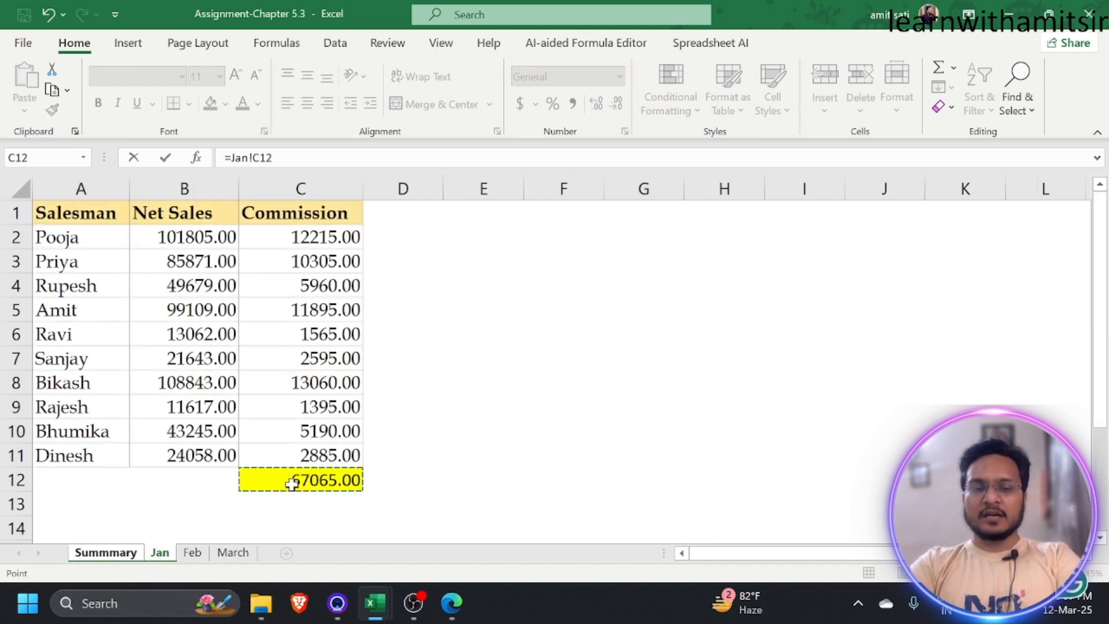
pyautogui.write('+')
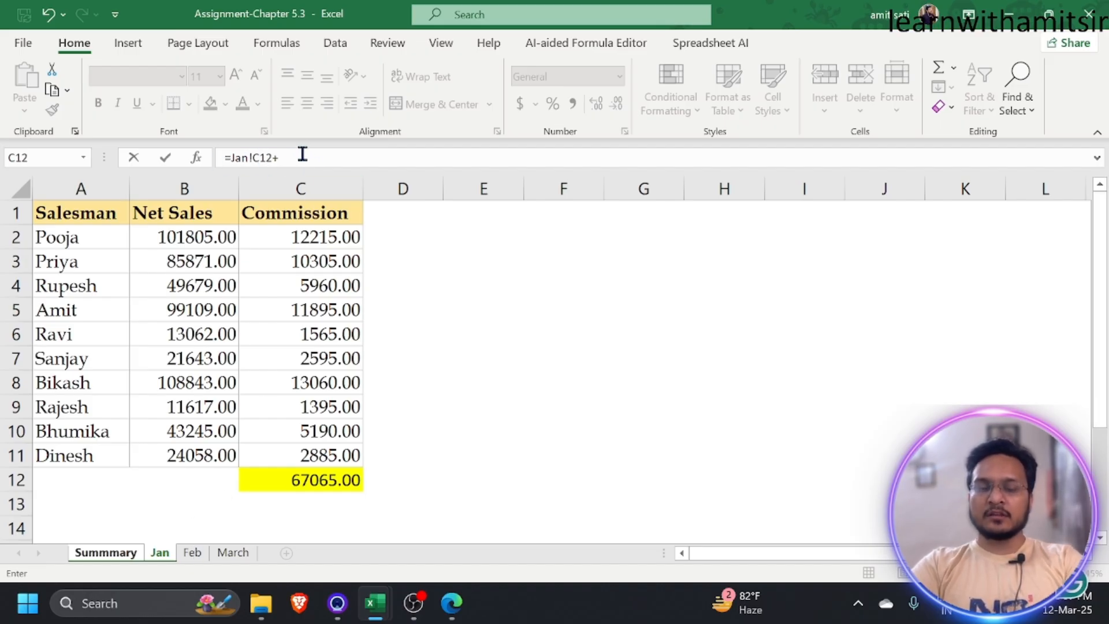
pyautogui.click(195, 553)
pyautogui.click(398, 471)
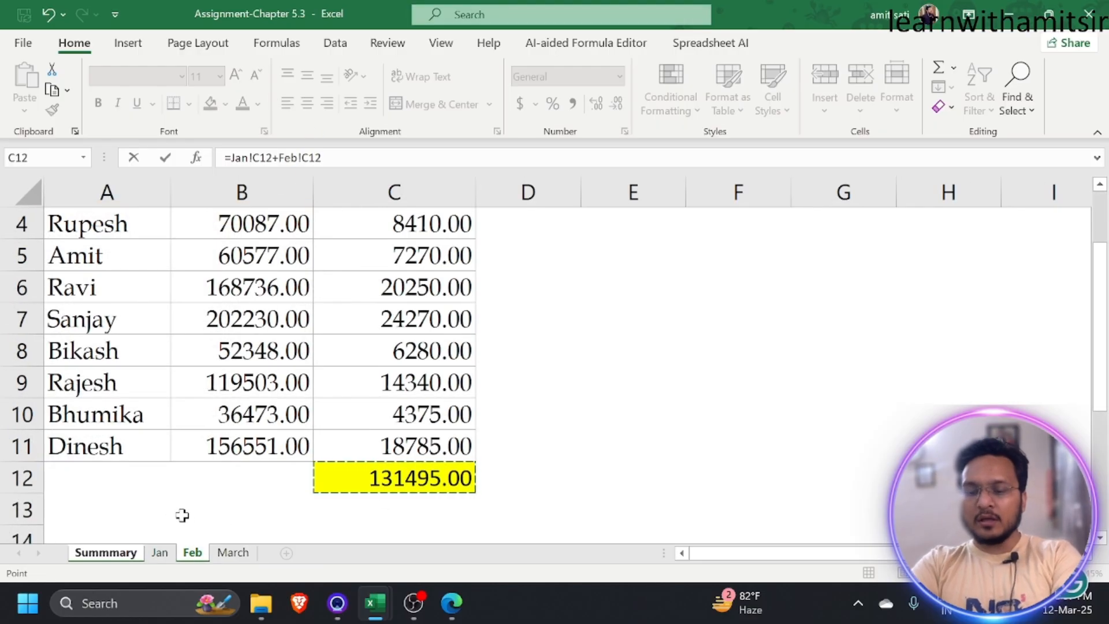
pyautogui.write('+')
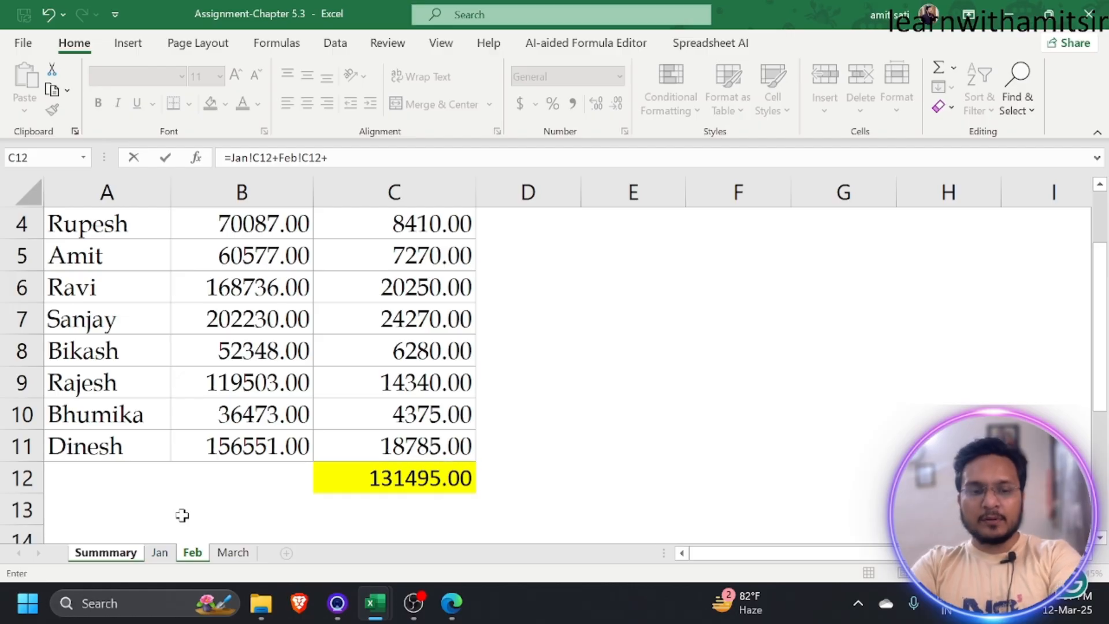
pyautogui.click(233, 553)
pyautogui.click(267, 453)
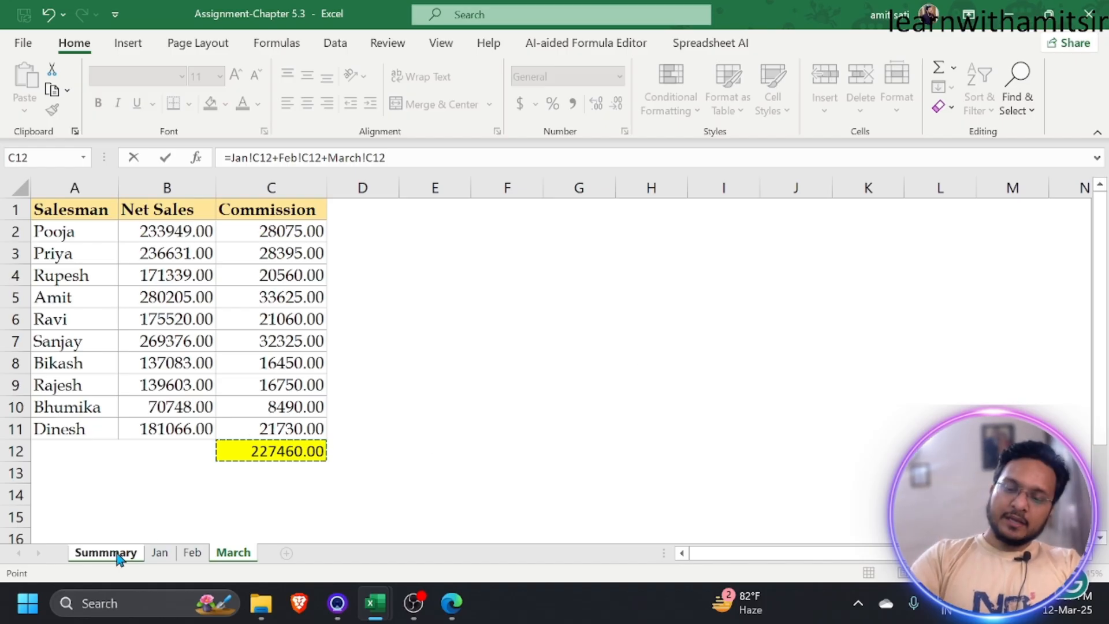
pyautogui.press('Return')
pyautogui.click(641, 386)
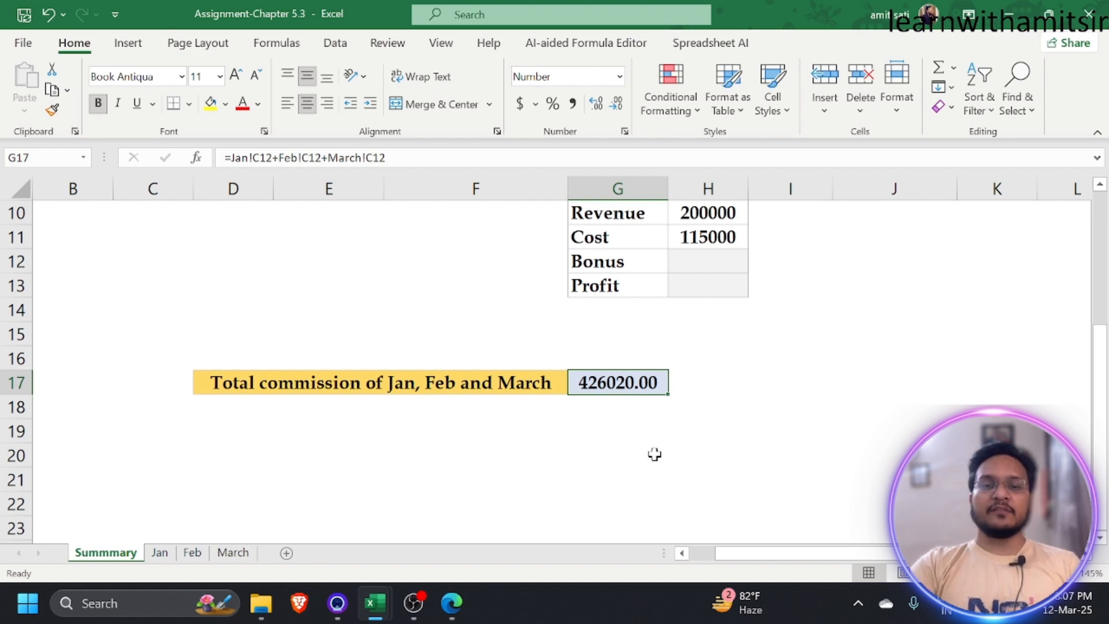
# Step: Examine the Revenue, Cost, Bonus and Profit block in G10:H13 cell by cell
pyautogui.scroll(1, 653, 453)
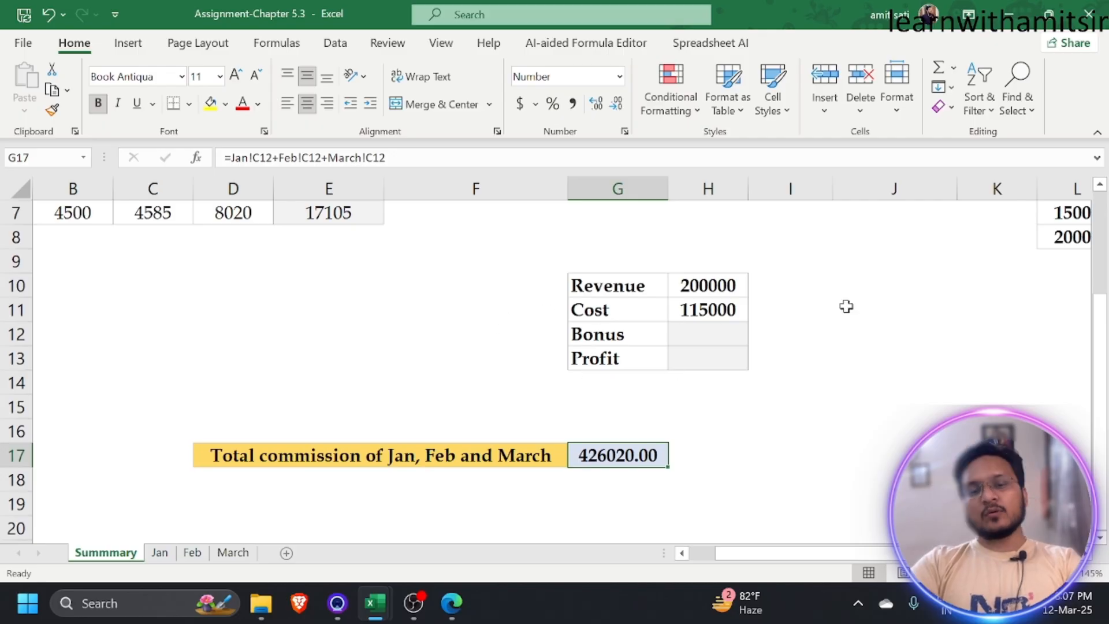
pyautogui.click(773, 334)
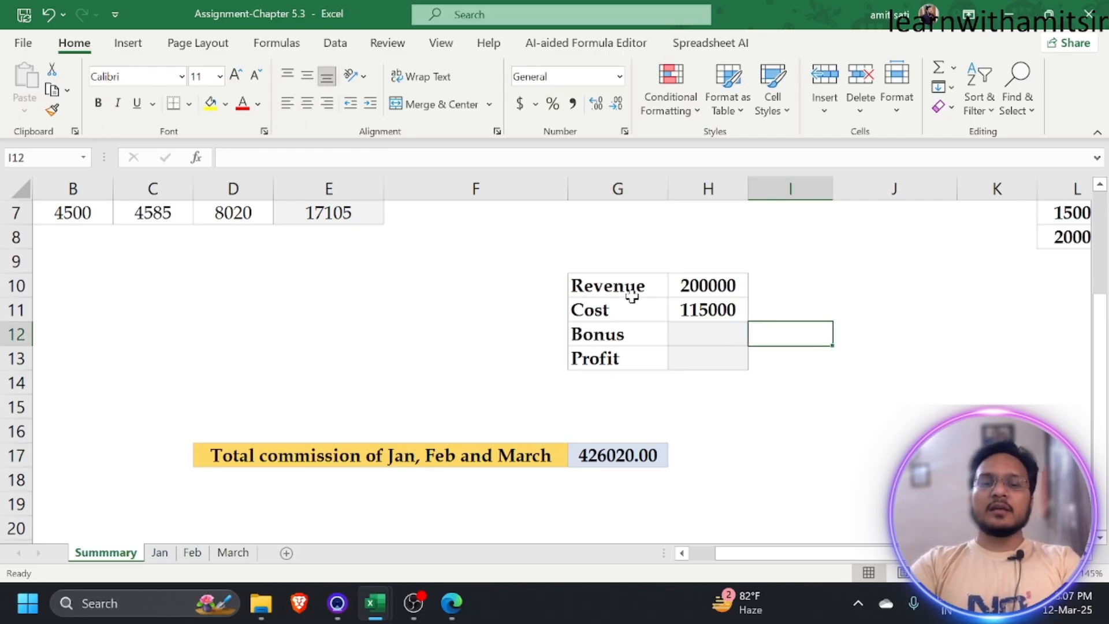
pyautogui.keyDown('ctrl'); pyautogui.scroll(1, 834, 345); pyautogui.keyUp('ctrl')
pyautogui.moveTo(710, 555); pyautogui.dragTo(733, 554)
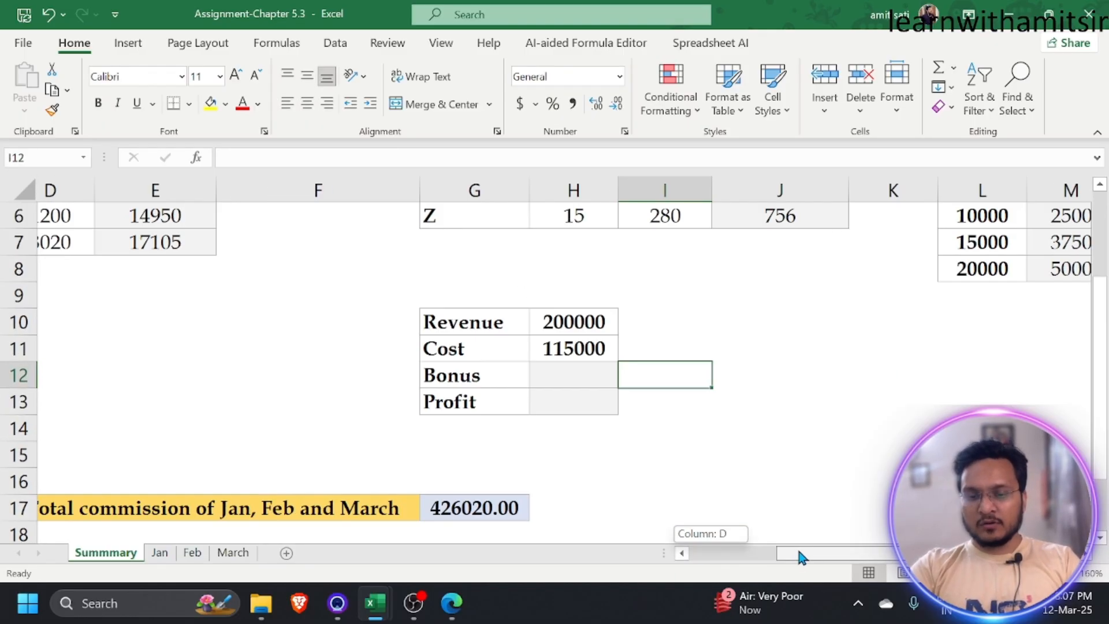
pyautogui.keyDown('ctrl'); pyautogui.scroll(2, 718, 463); pyautogui.keyUp('ctrl')
pyautogui.keyDown('ctrl'); pyautogui.scroll(1, 718, 464); pyautogui.keyUp('ctrl')
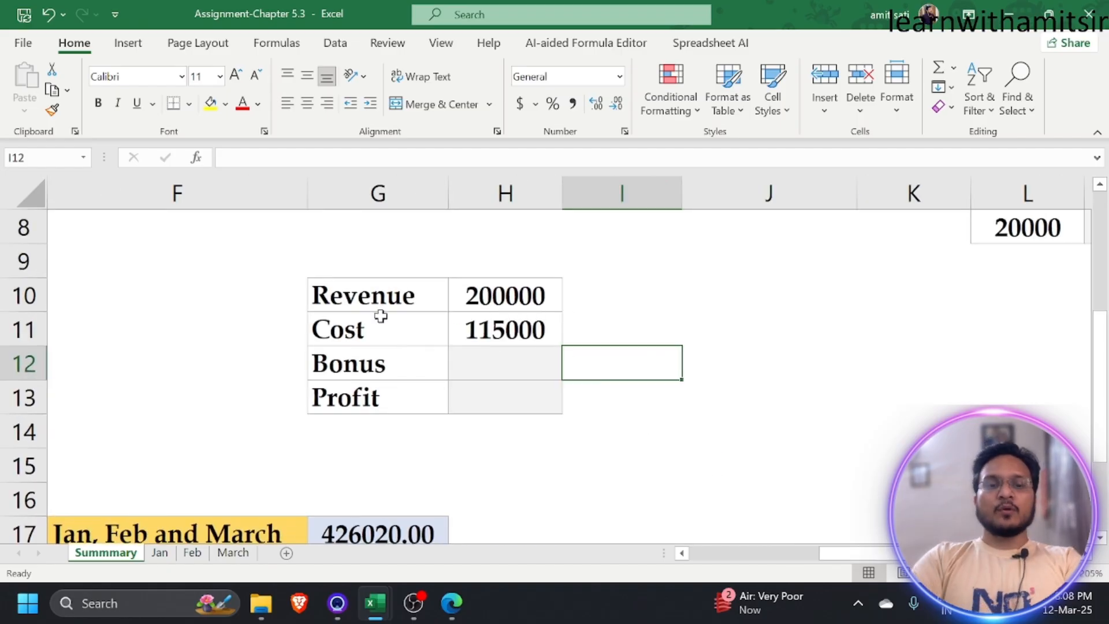
pyautogui.click(362, 299)
pyautogui.click(534, 299)
pyautogui.click(401, 333)
pyautogui.click(478, 331)
pyautogui.click(547, 299)
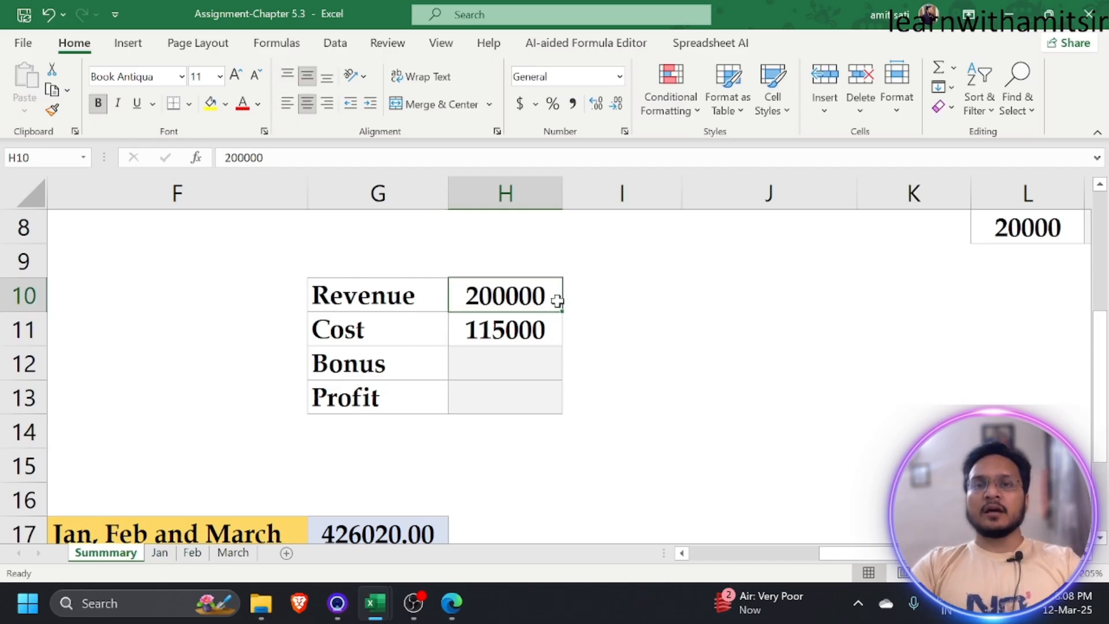
pyautogui.click(555, 326)
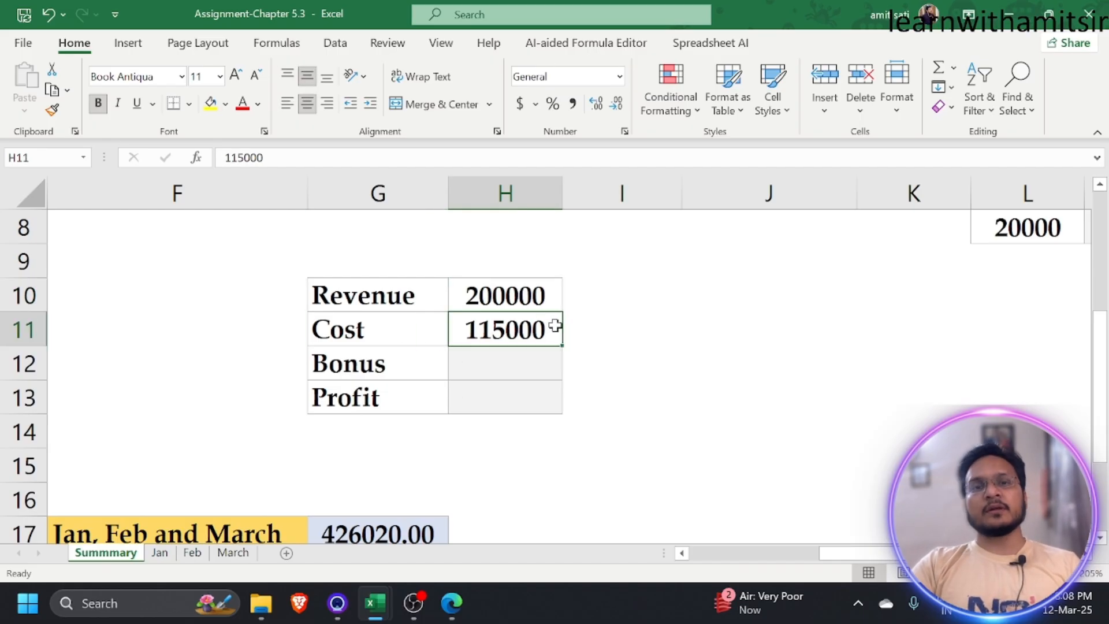
pyautogui.click(520, 368)
pyautogui.click(512, 398)
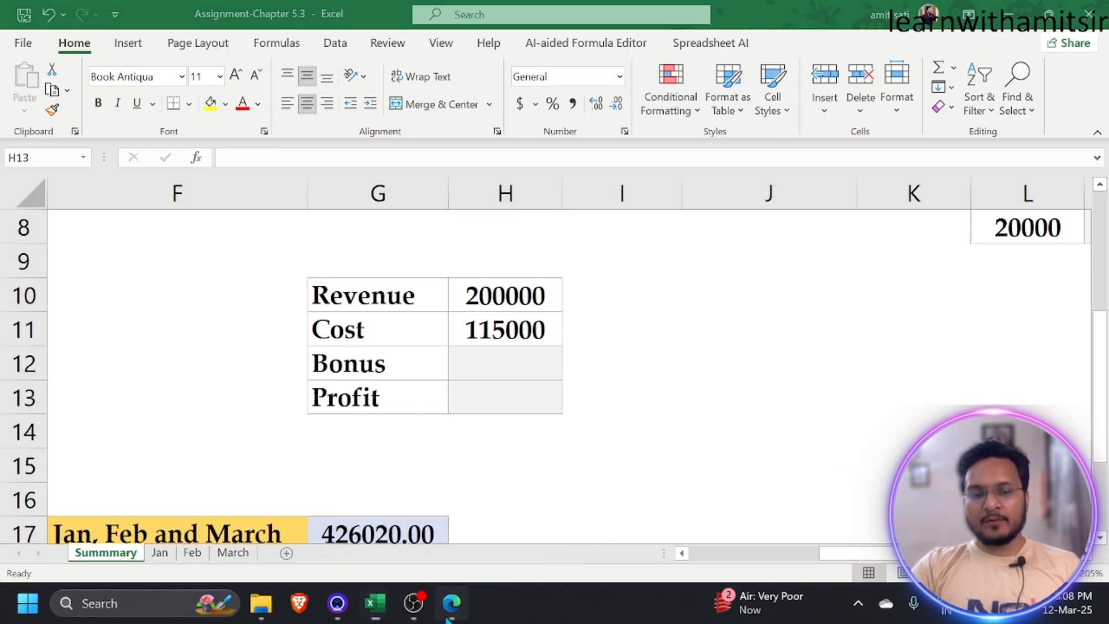
# Step: Switch to QUESTIONS_5.3.pdf in the browser and read question d on Profit and Bonus against the summary sheet's block
pyautogui.click(448, 617)
pyautogui.scroll(-5, 437, 426)
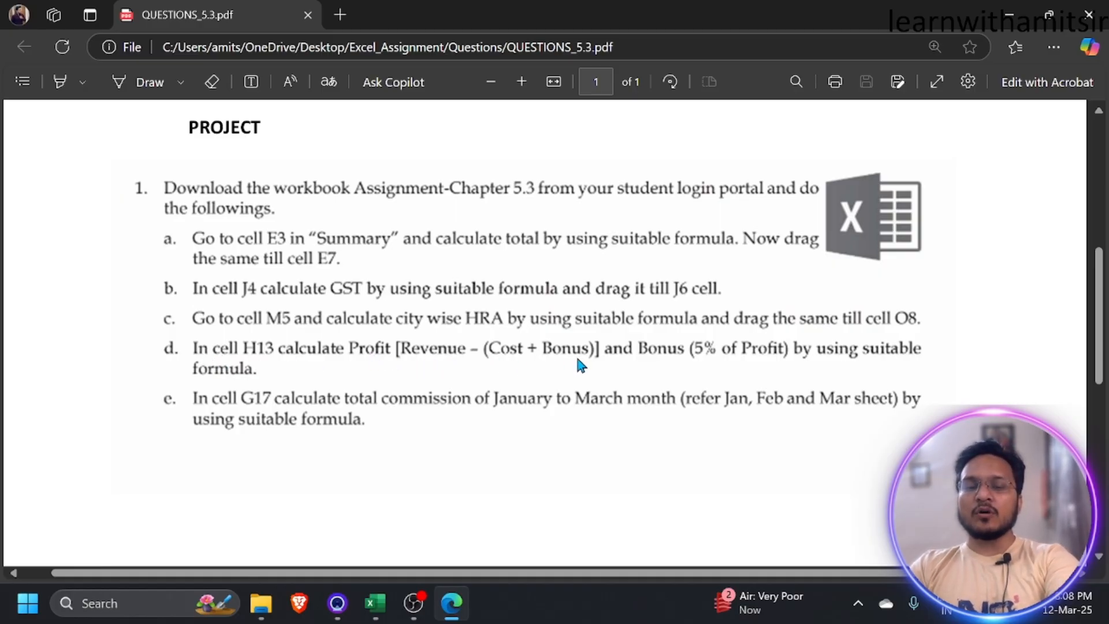
pyautogui.hotkey('alt', 'Tab')
pyautogui.click(404, 340)
pyautogui.click(391, 358)
pyautogui.click(482, 389)
pyautogui.hotkey('alt', 'Tab')
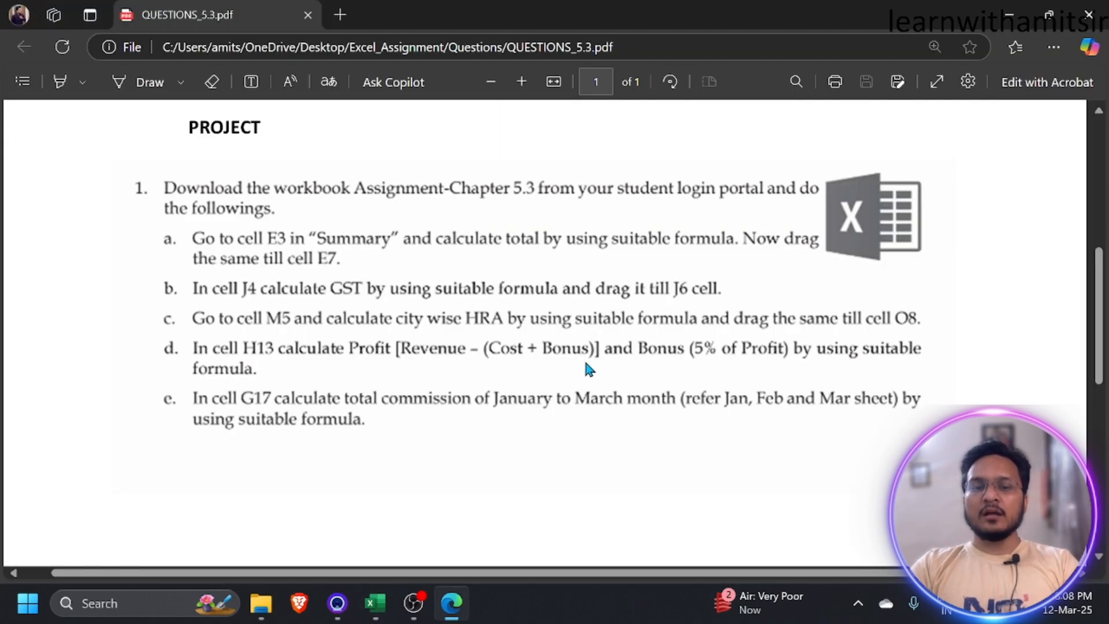
pyautogui.hotkey('alt', 'Tab')
# Step: Calculate the Profit in H13 of the summary sheet with =H10-(H11+H12)
pyautogui.click(534, 405)
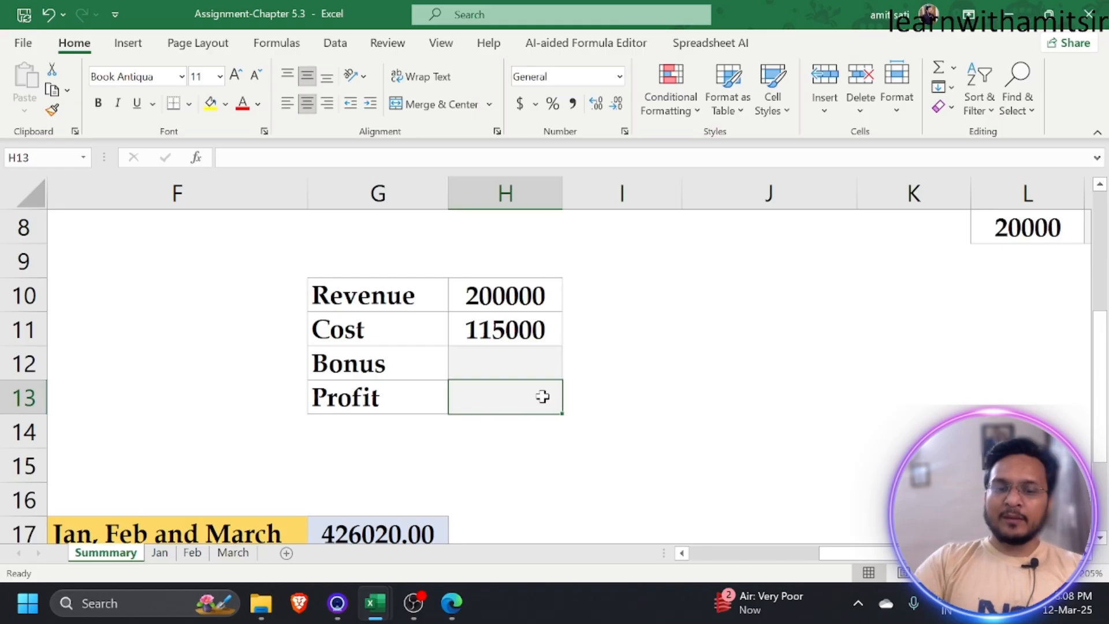
pyautogui.write('=')
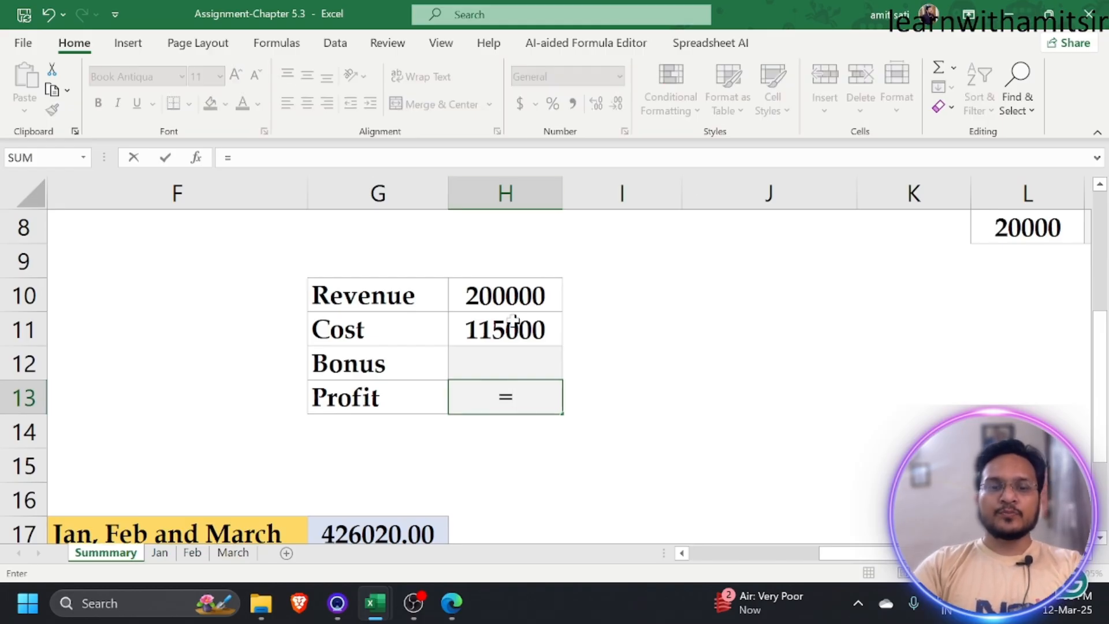
pyautogui.click(516, 301)
pyautogui.write('-')
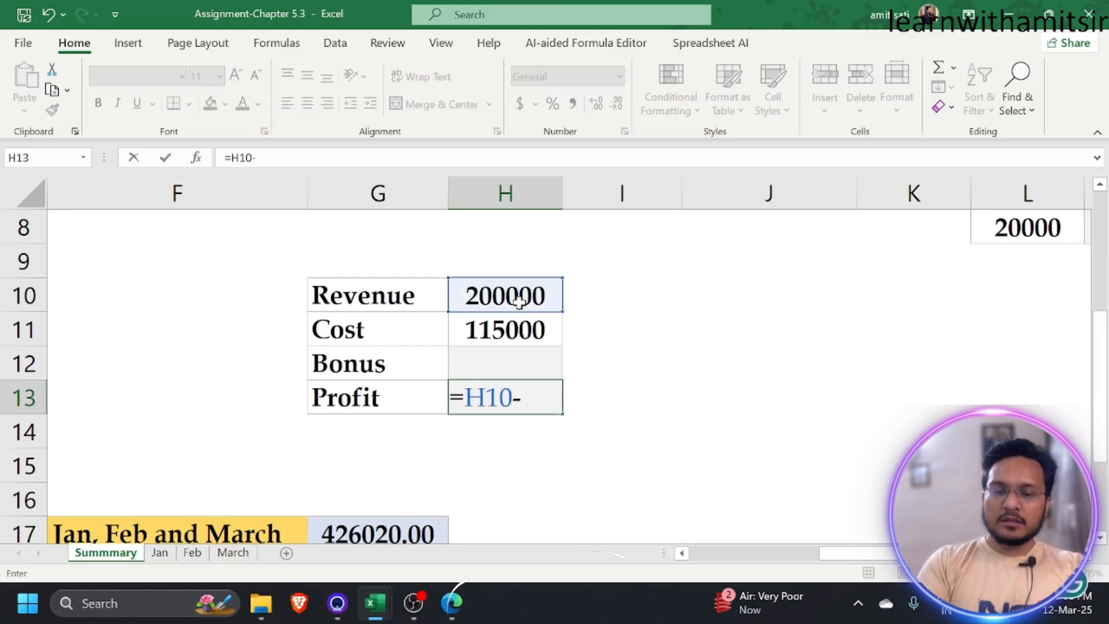
pyautogui.write('(')
pyautogui.click(501, 329)
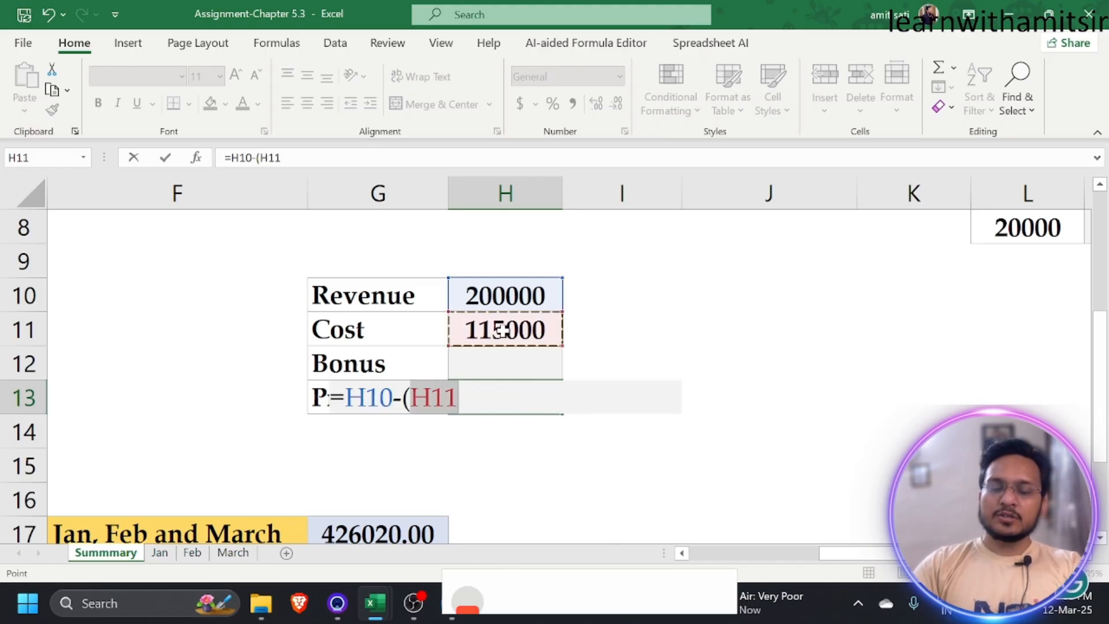
pyautogui.write('+')
pyautogui.click(503, 363)
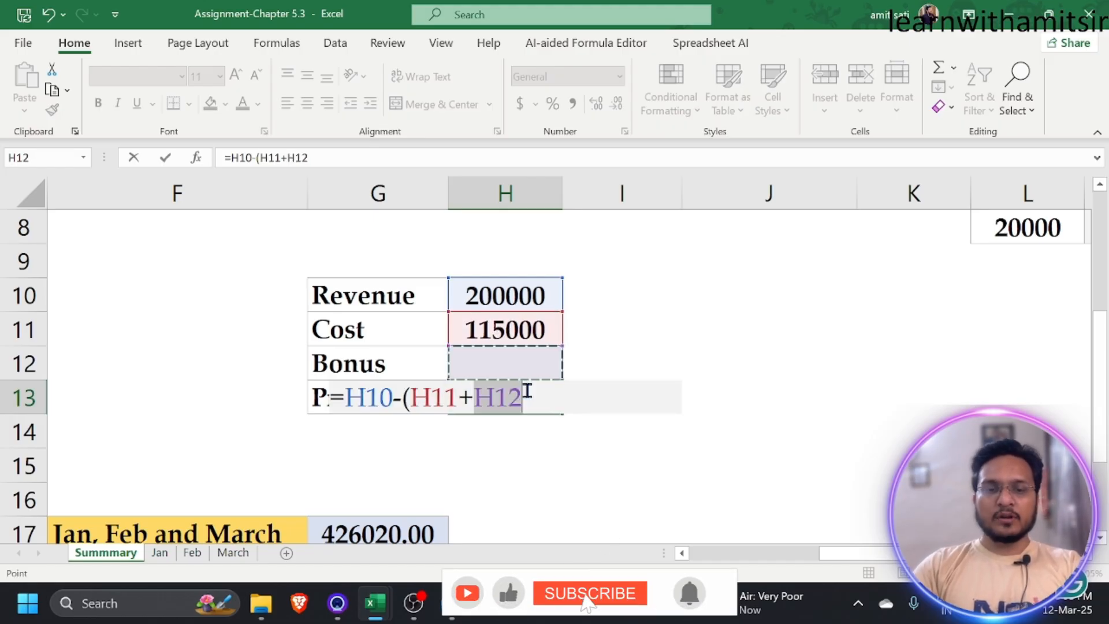
pyautogui.write(')')
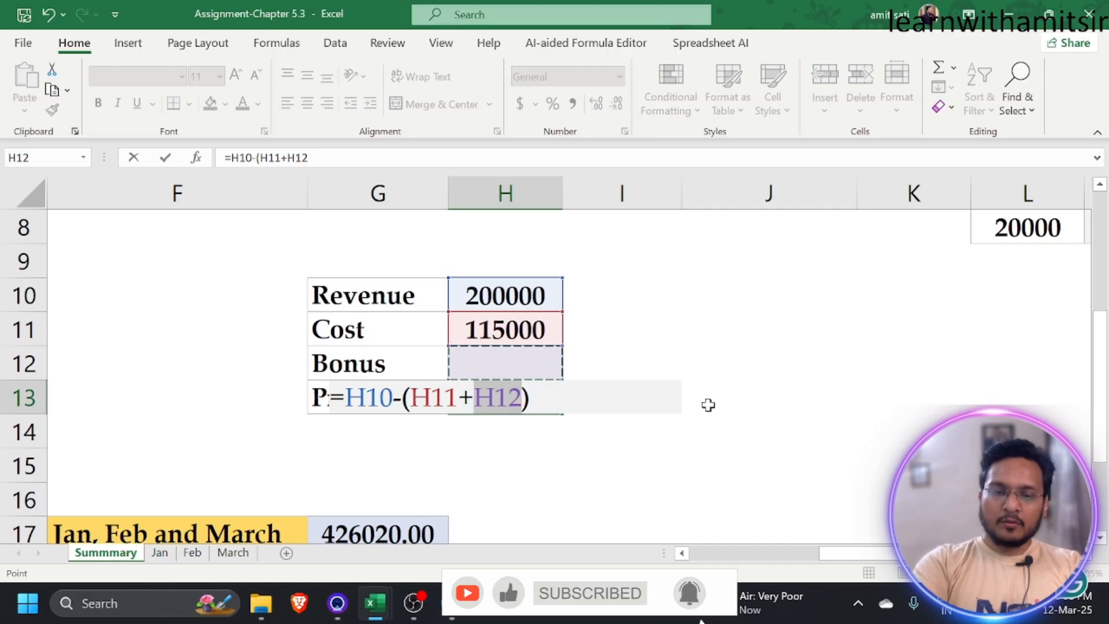
pyautogui.press('Return')
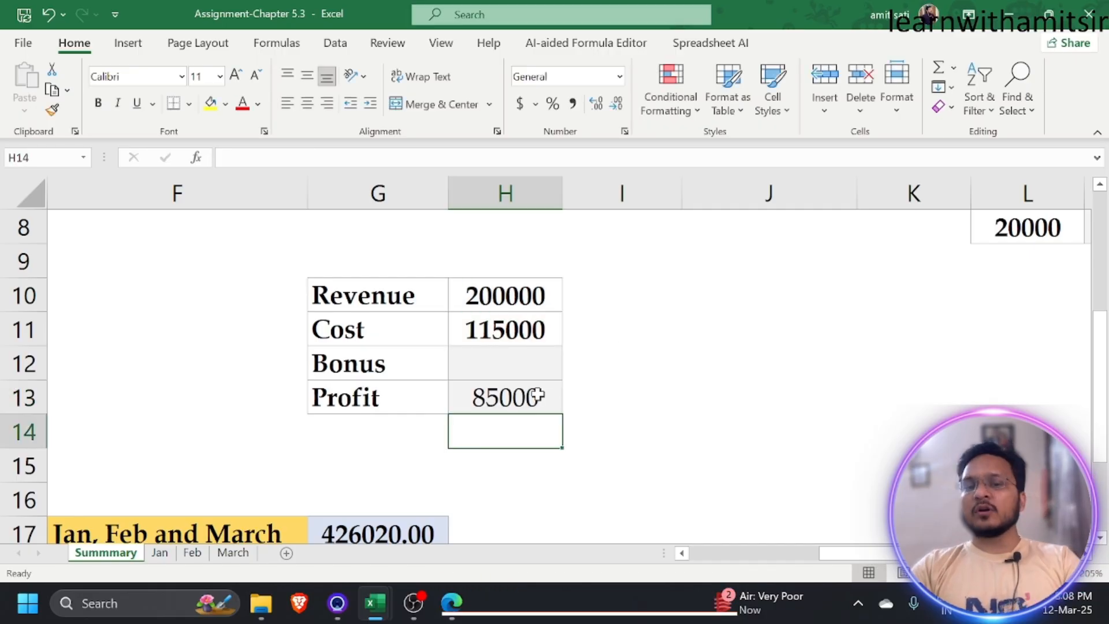
pyautogui.click(540, 396)
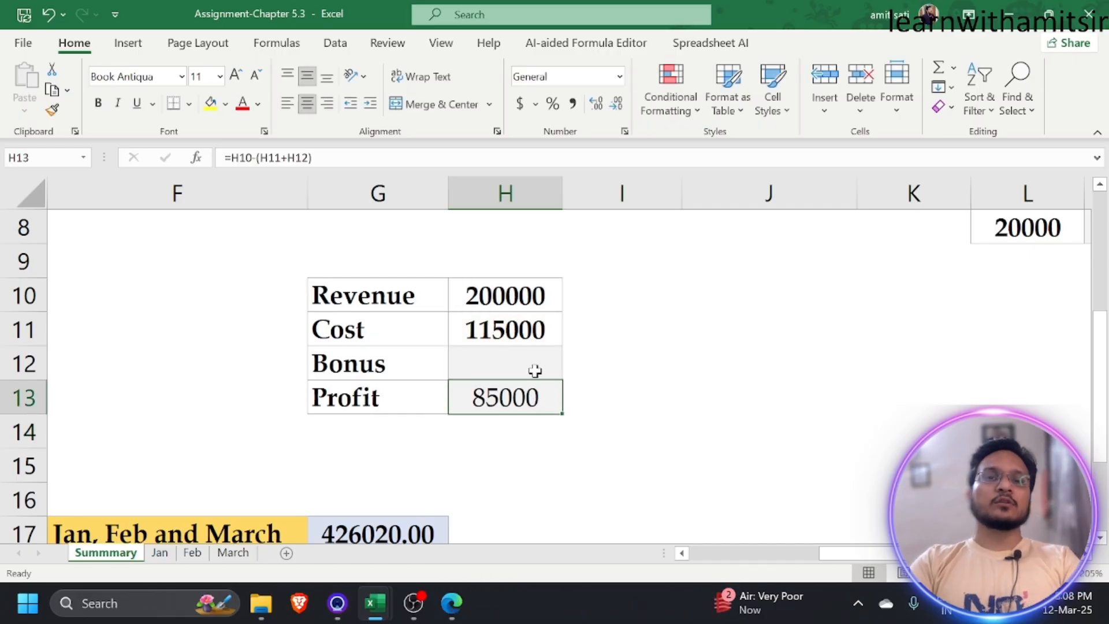
# Step: Recheck question d in the PDF and calculate the Bonus in H12 with =H13*5%, accepting the circular reference
pyautogui.click(513, 364)
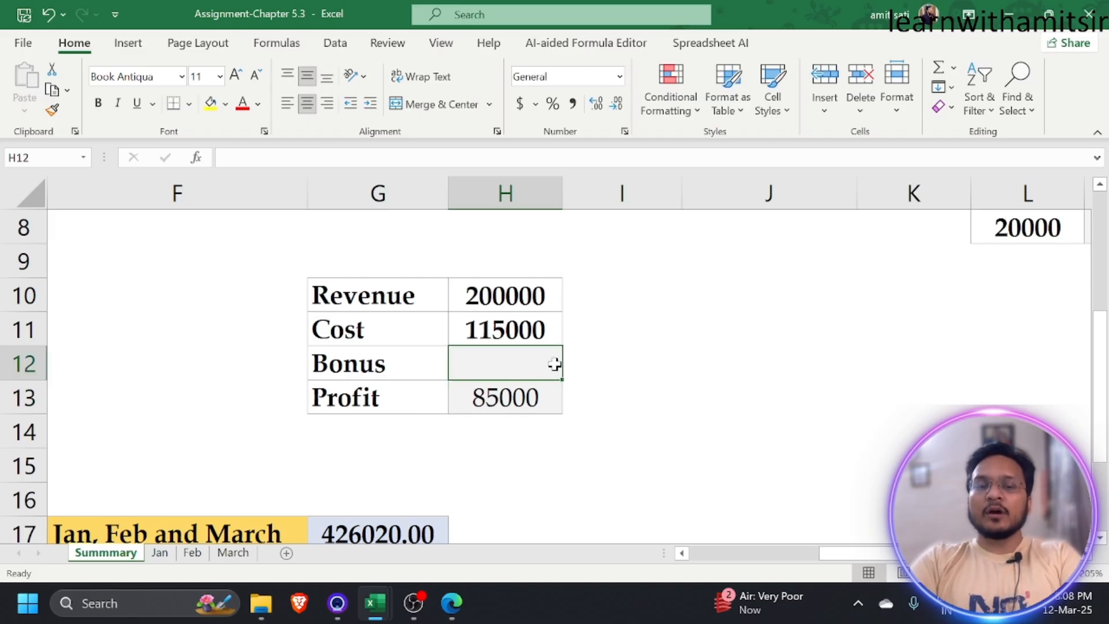
pyautogui.click(451, 602)
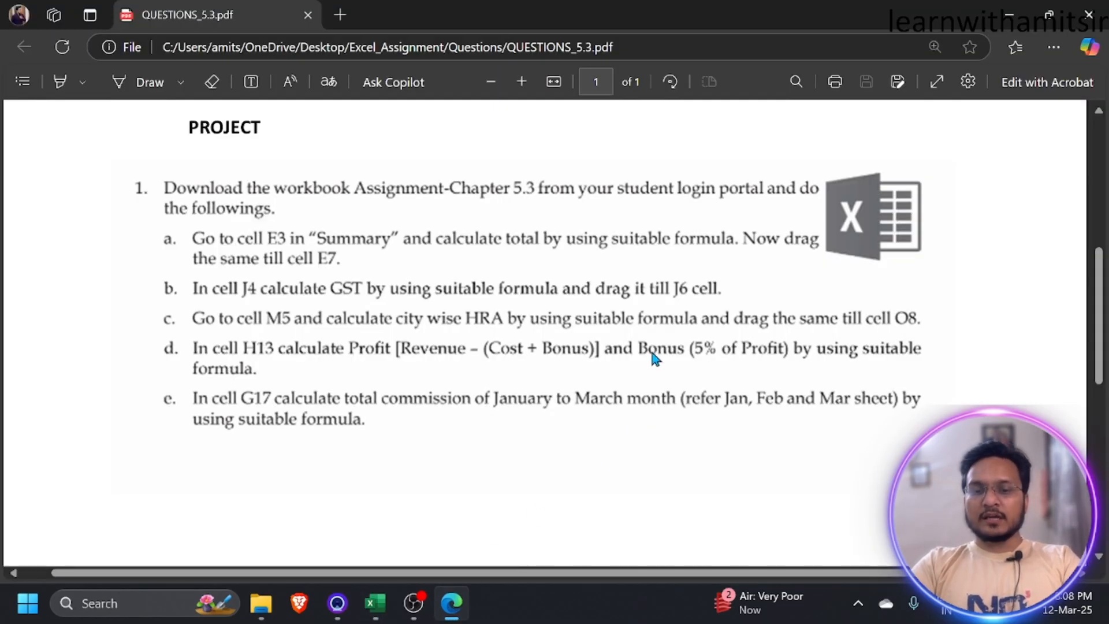
pyautogui.hotkey('alt', 'Tab')
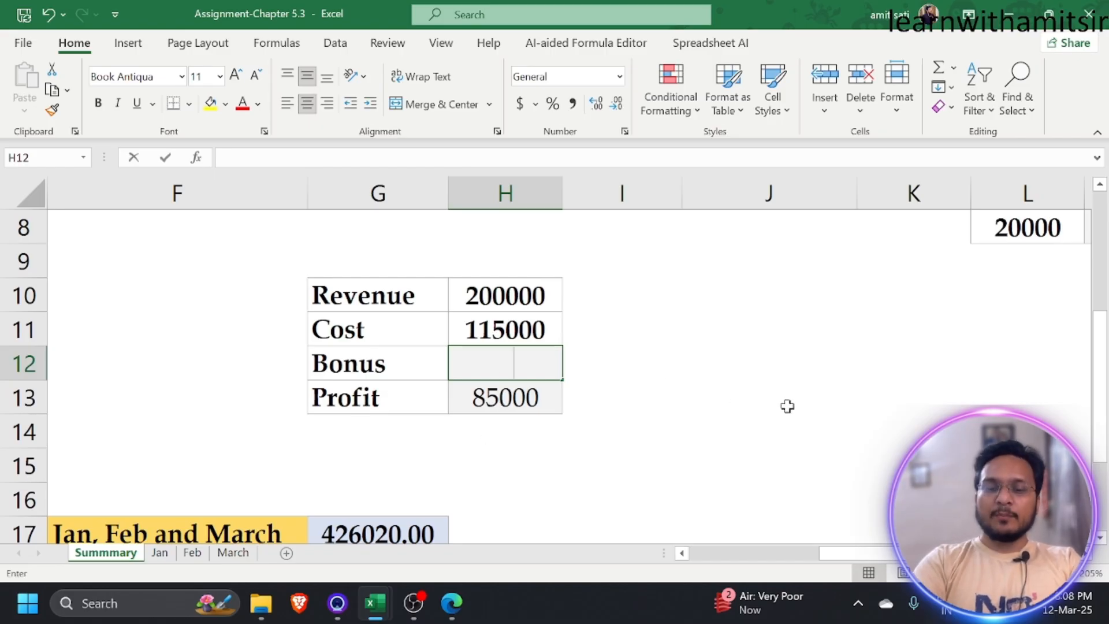
pyautogui.write('=')
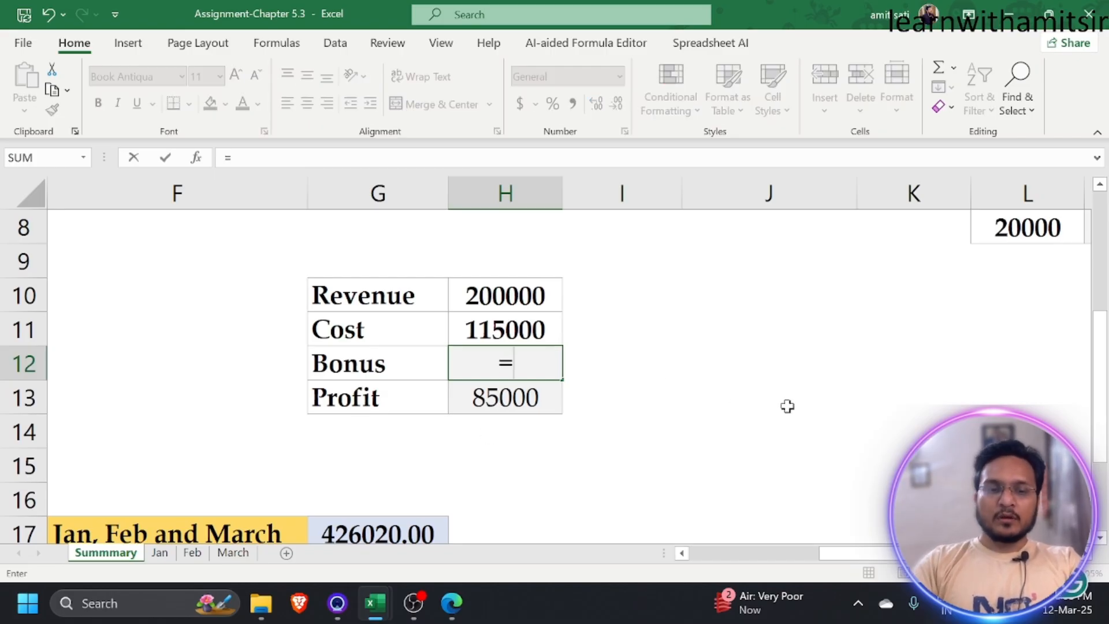
pyautogui.click(522, 393)
pyautogui.write('*5%')
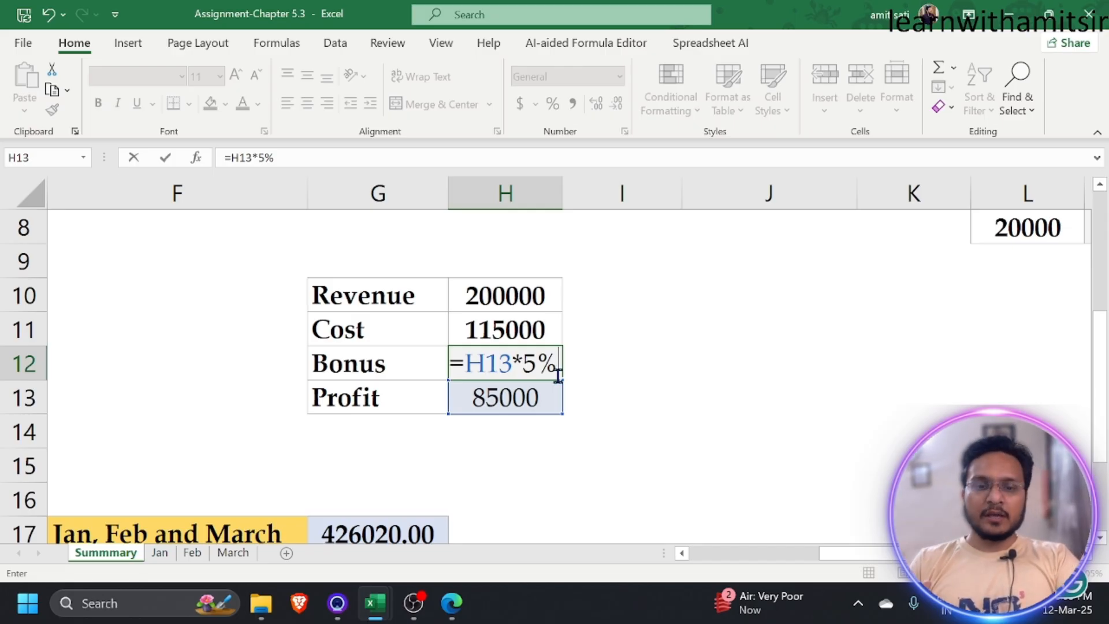
pyautogui.press('Return')
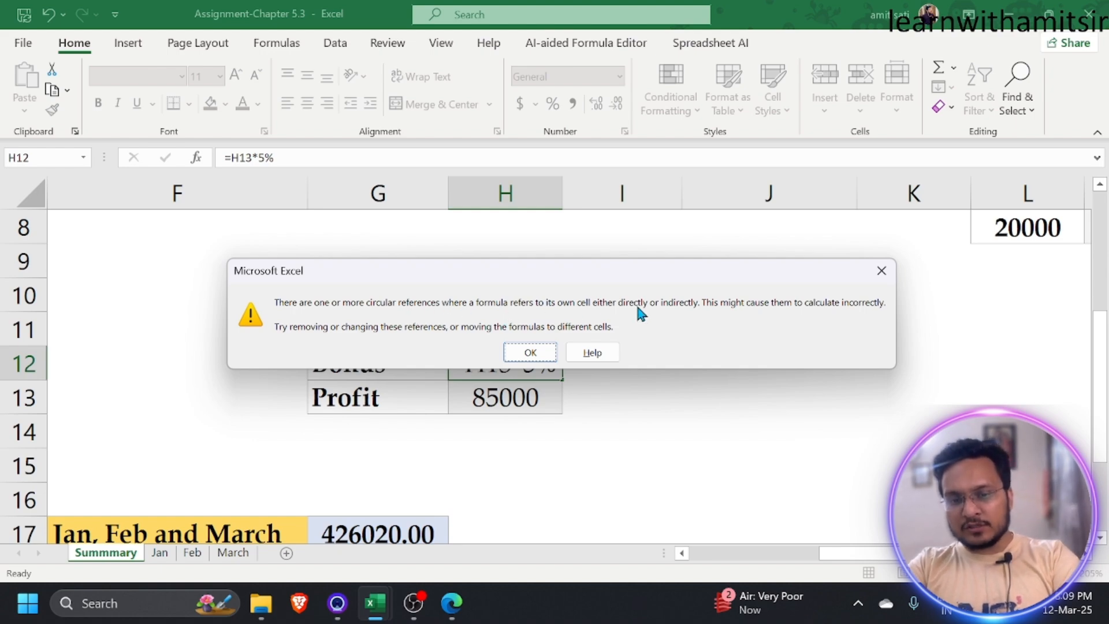
pyautogui.click(531, 354)
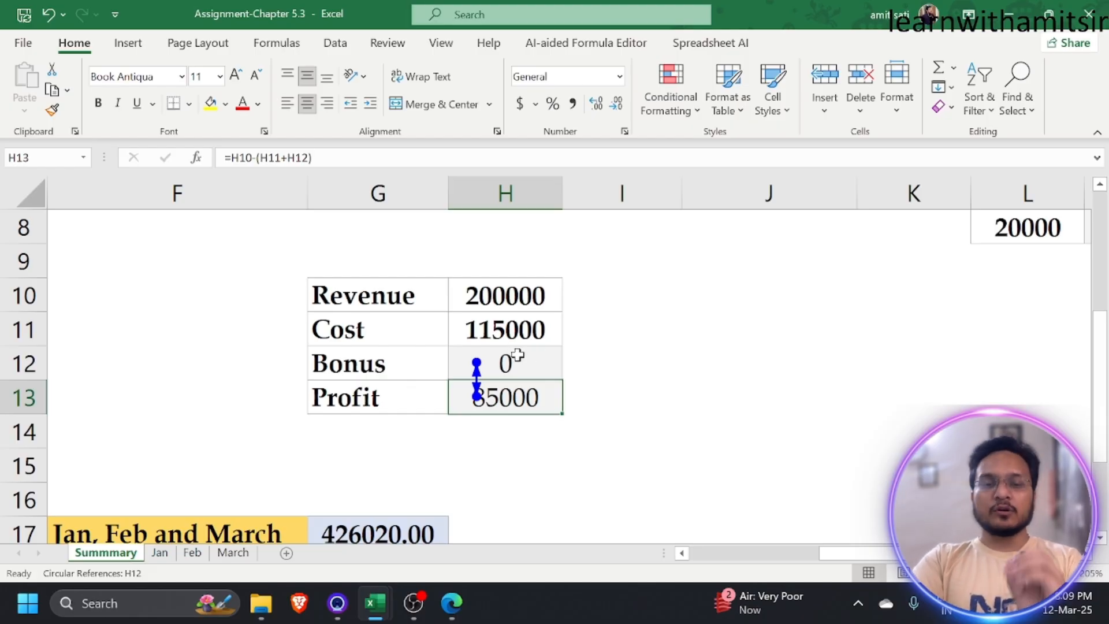
# Step: Enable iterative calculation in the Excel formula options, then inspect the Bonus and Profit cells H12 and H13
pyautogui.click(23, 43)
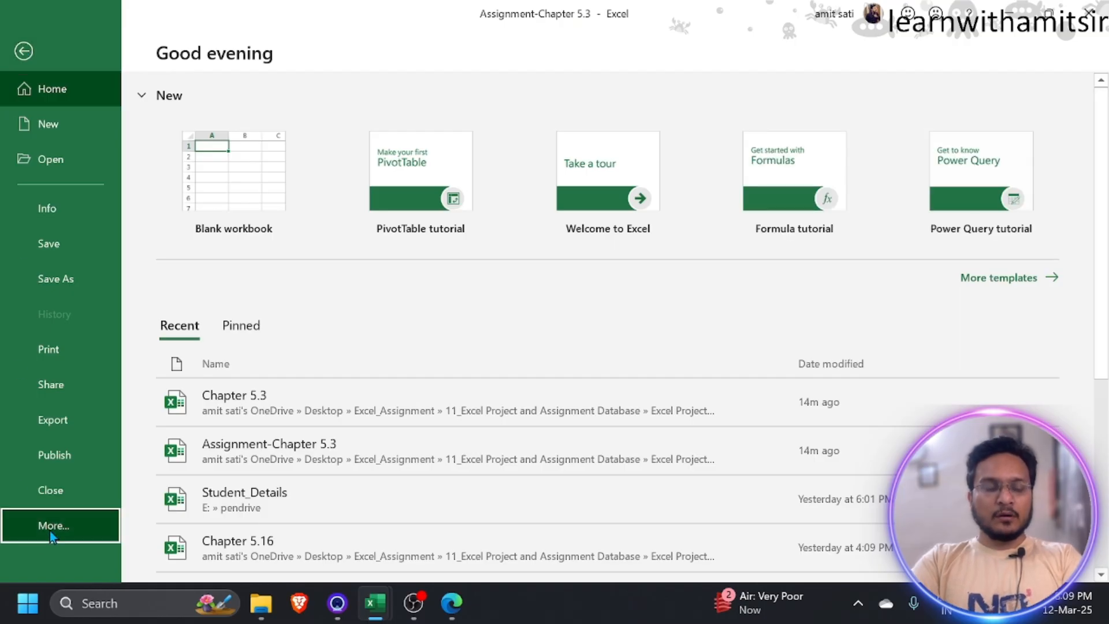
pyautogui.click(50, 529)
pyautogui.click(173, 524)
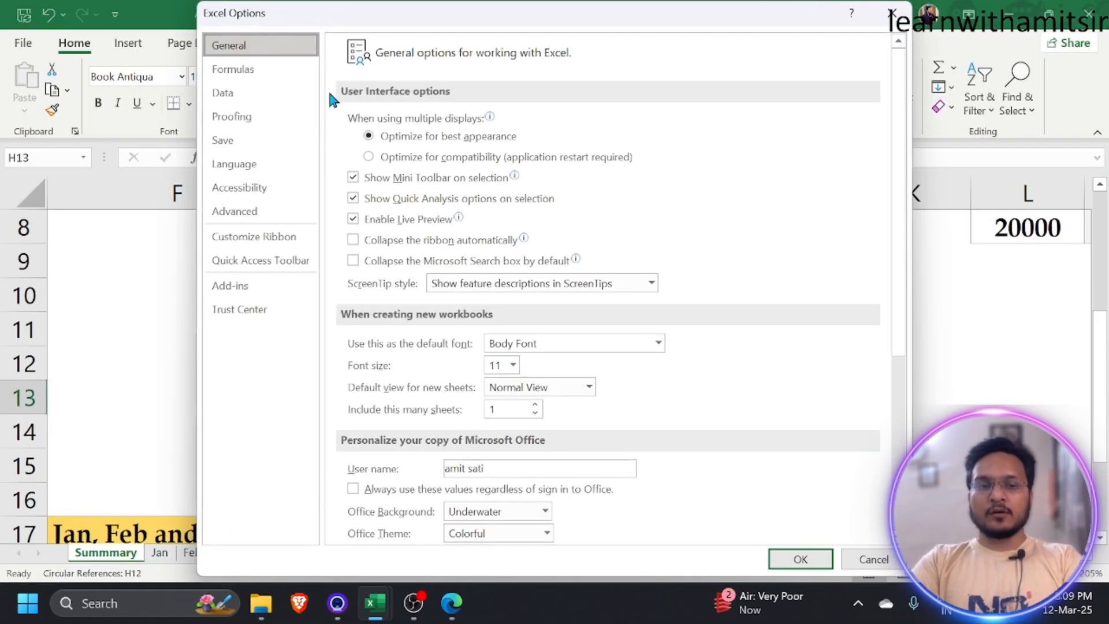
pyautogui.click(233, 72)
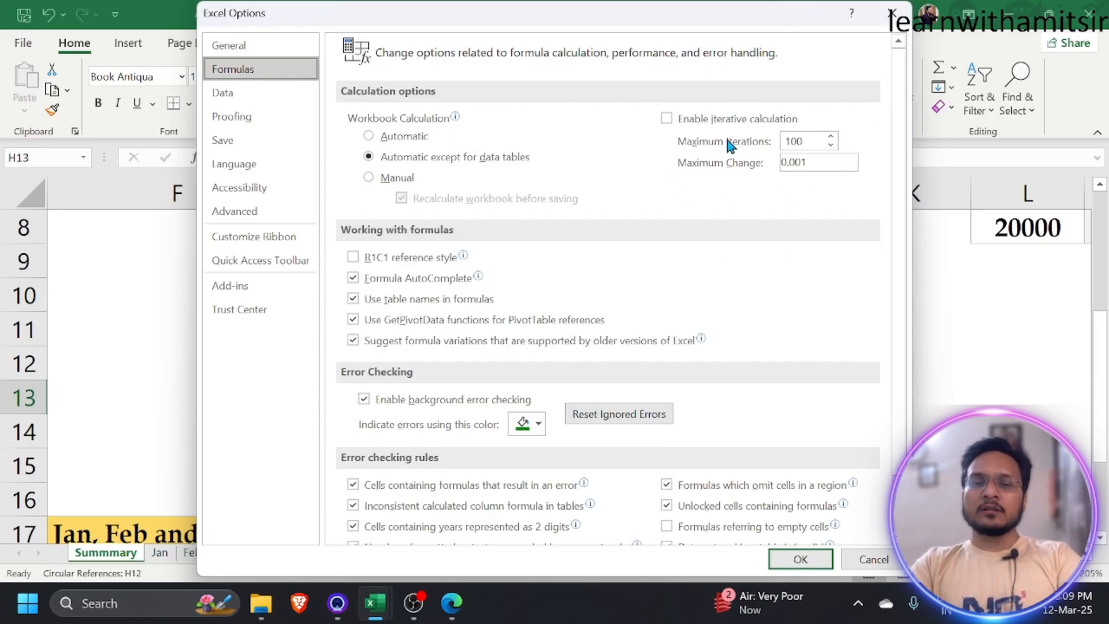
pyautogui.click(668, 120)
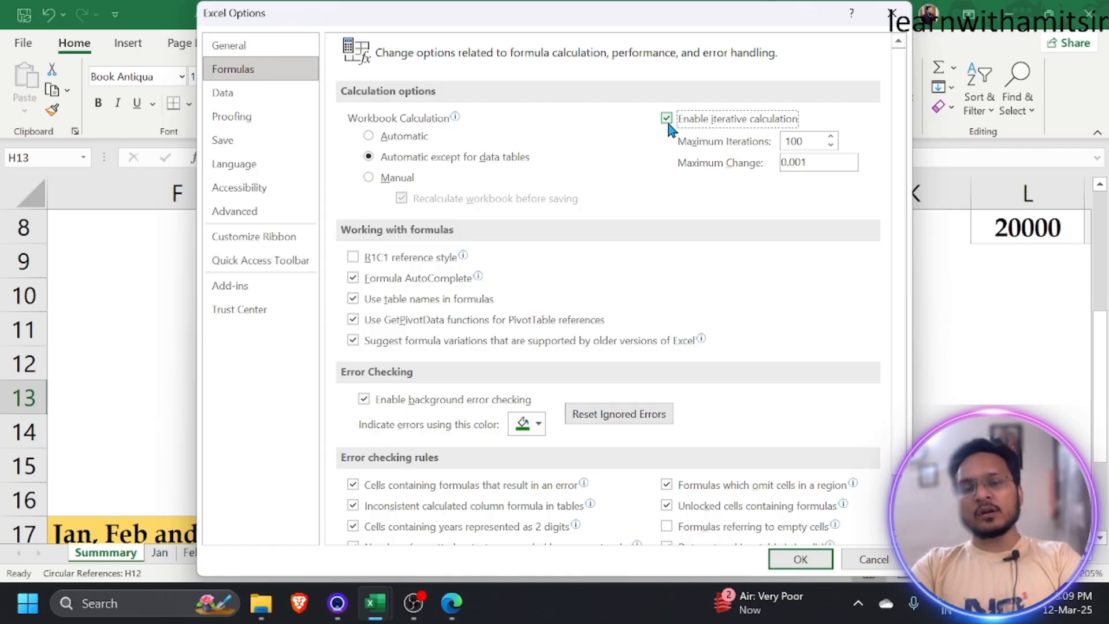
pyautogui.click(800, 559)
pyautogui.click(474, 357)
pyautogui.click(477, 392)
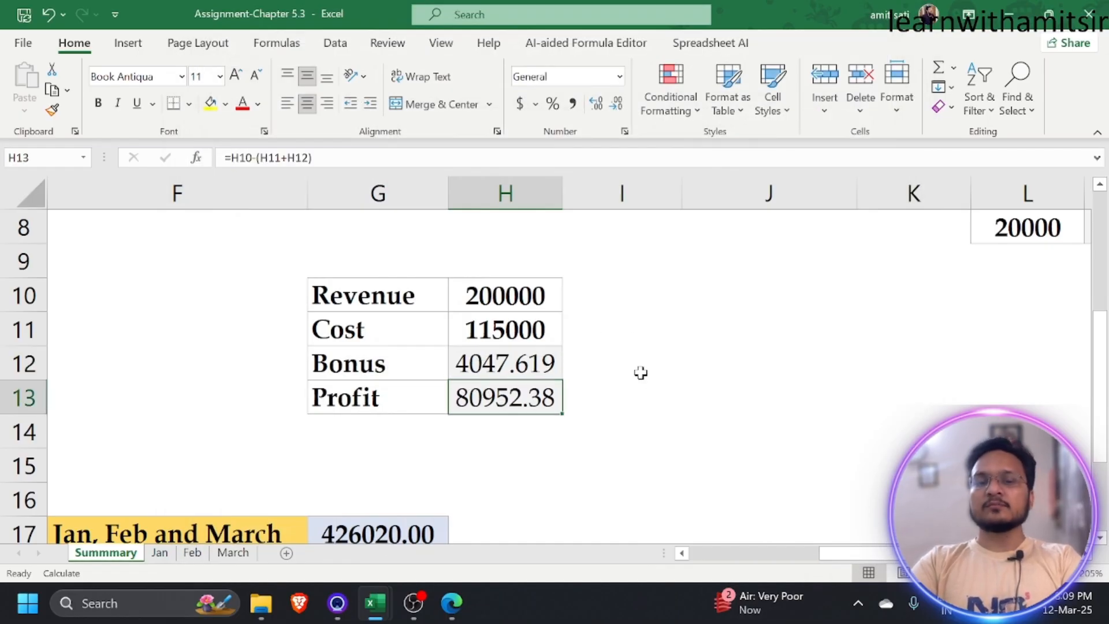
# Step: Set the Revenue in H10 to 300000 and check the Bonus and Profit cells
pyautogui.click(477, 286)
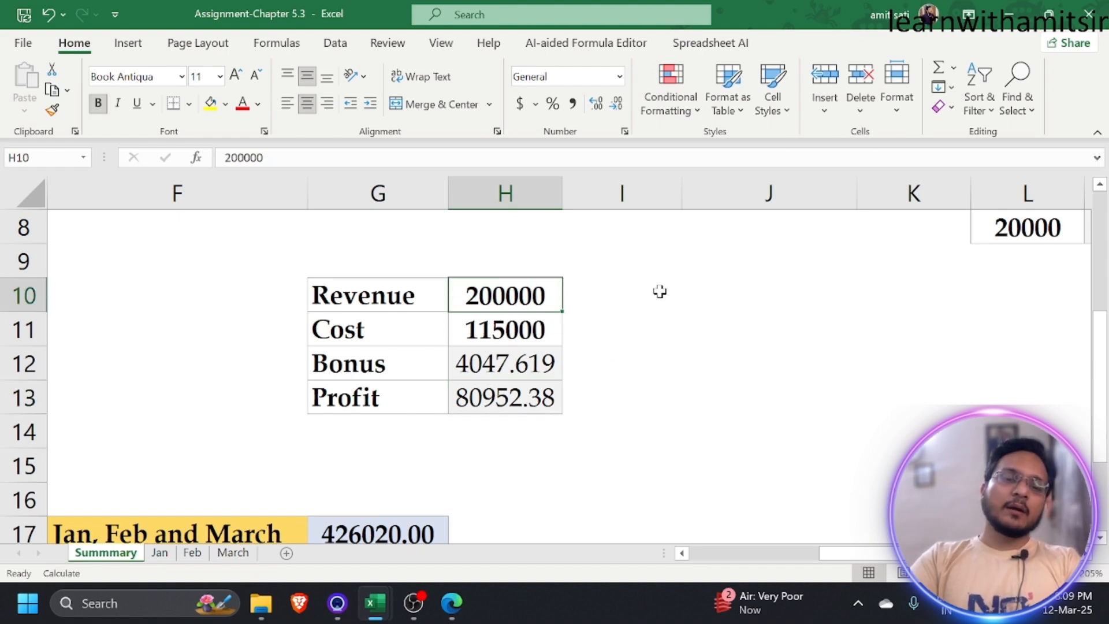
pyautogui.write('300000')
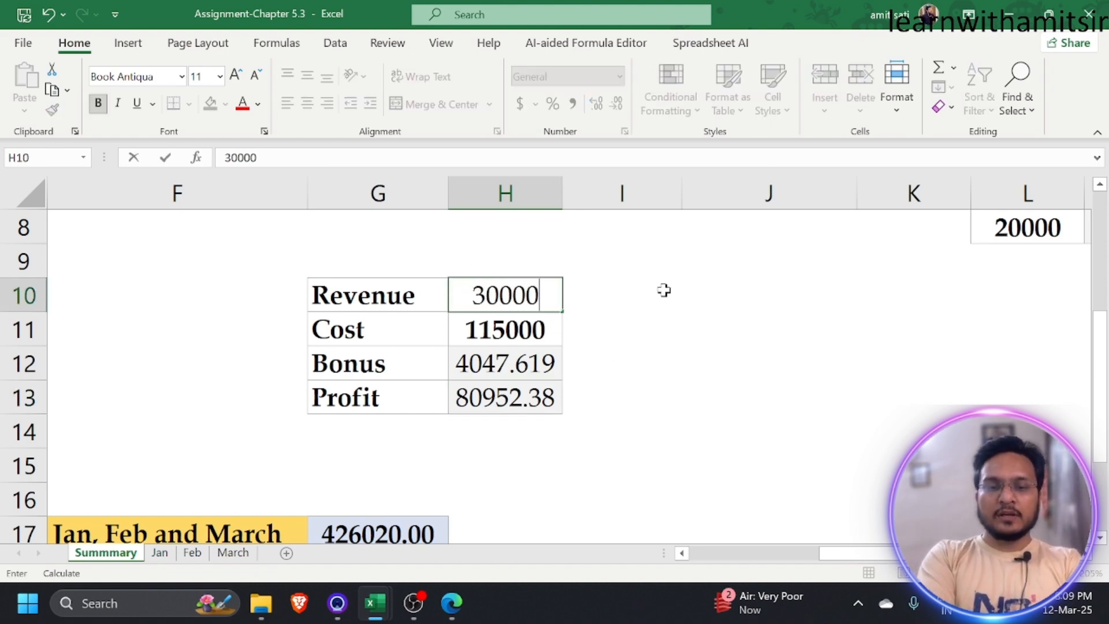
pyautogui.press('Return')
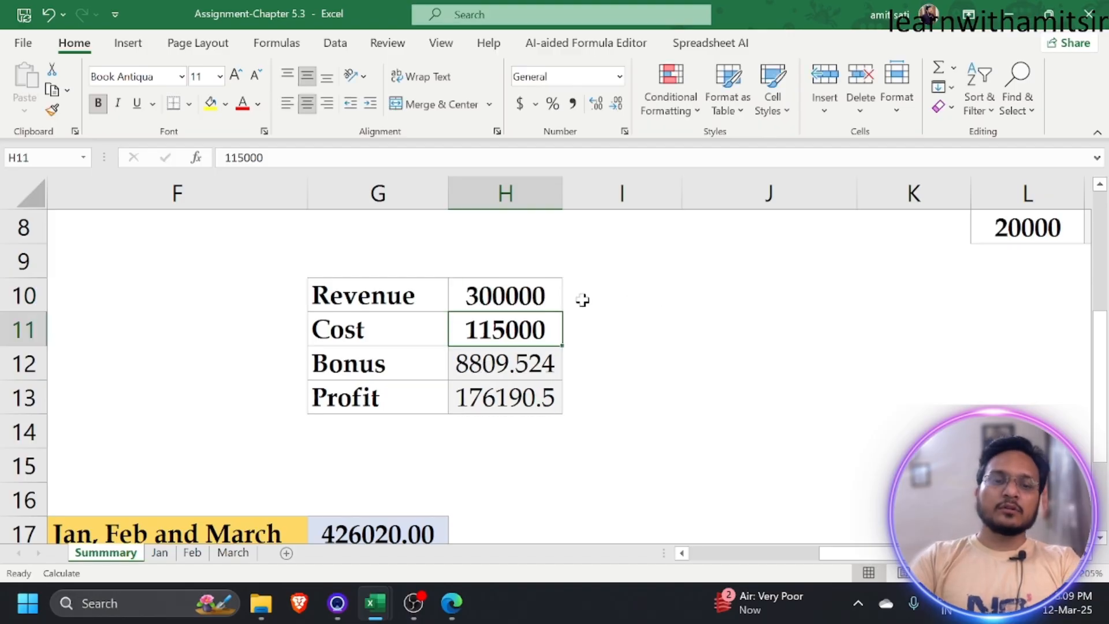
pyautogui.click(506, 355)
pyautogui.press('Down')
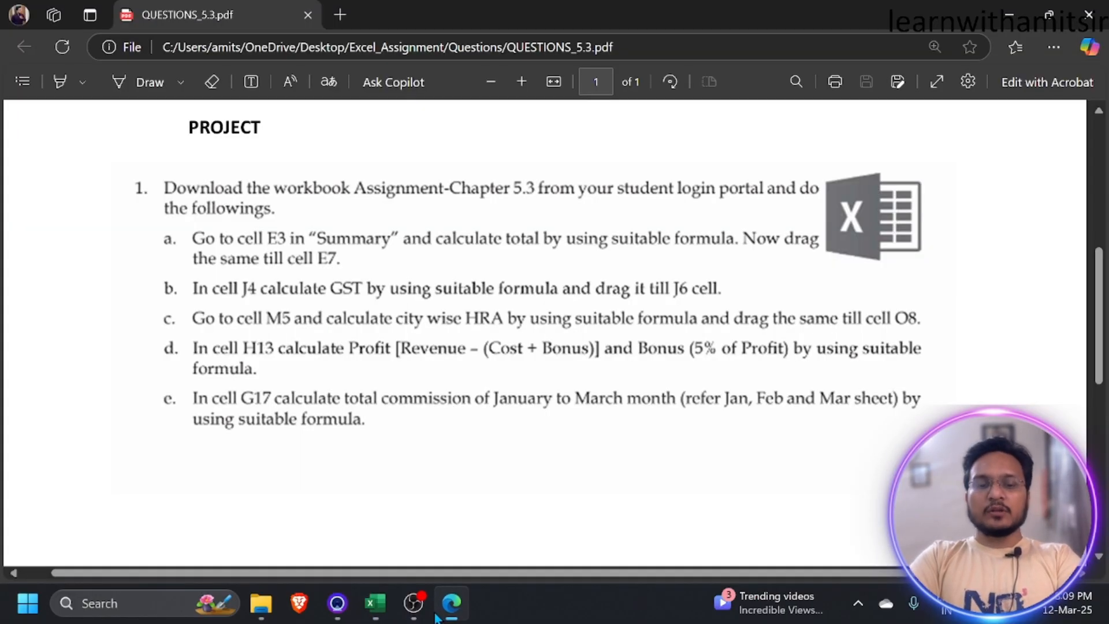
# Step: Review the assignment questions in the PDF against the whole summary sheet
pyautogui.click(451, 603)
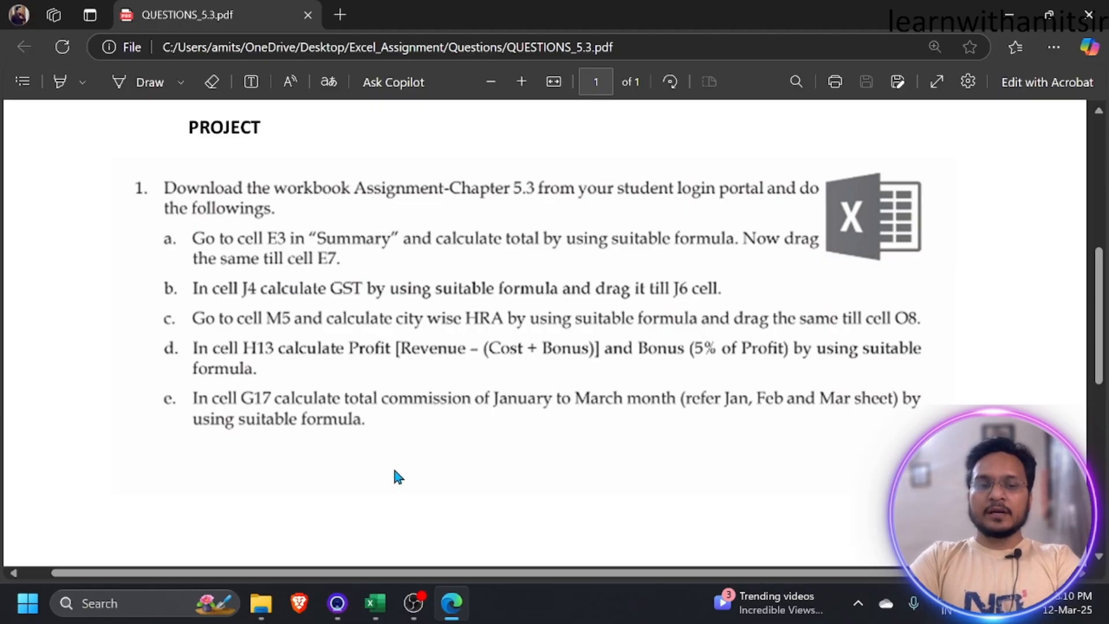
pyautogui.click(1010, 14)
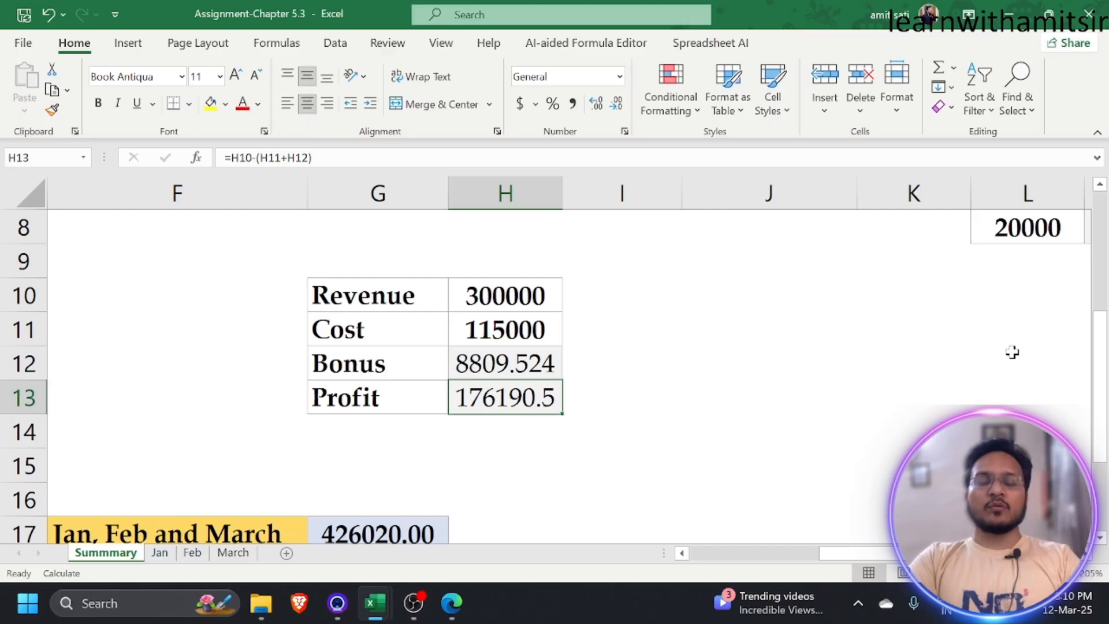
pyautogui.keyDown('ctrl'); pyautogui.scroll(-7, 1008, 355); pyautogui.keyUp('ctrl')
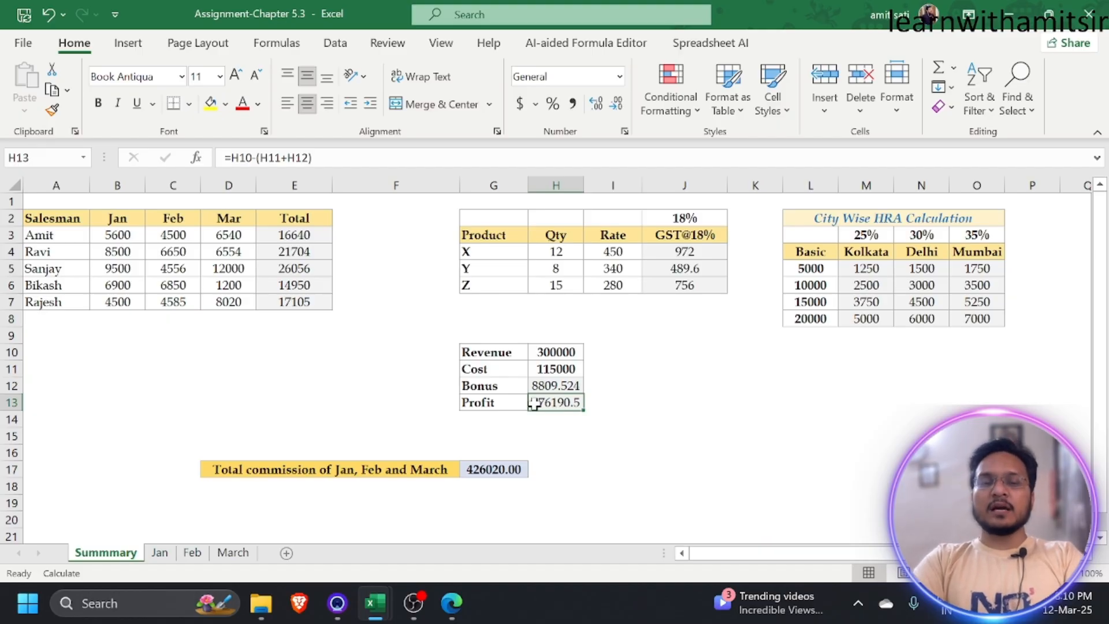
# Step: Switch to the Chapter 5.3 workbook and examine the blank calculation cells on the Relative and Absolute sheets
pyautogui.moveTo(374, 617)
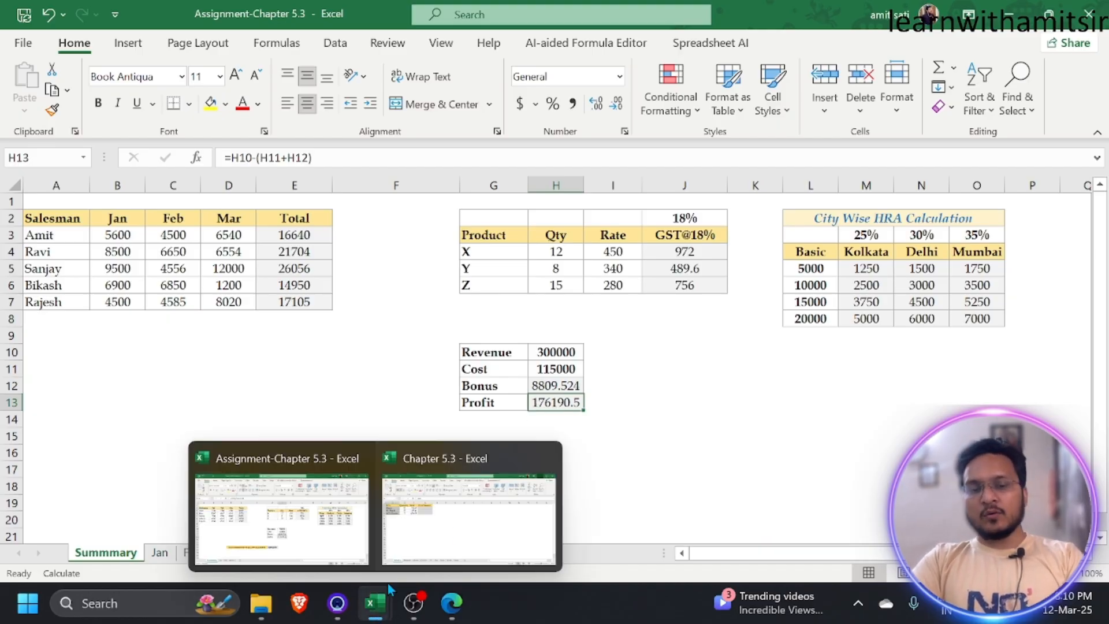
pyautogui.click(469, 502)
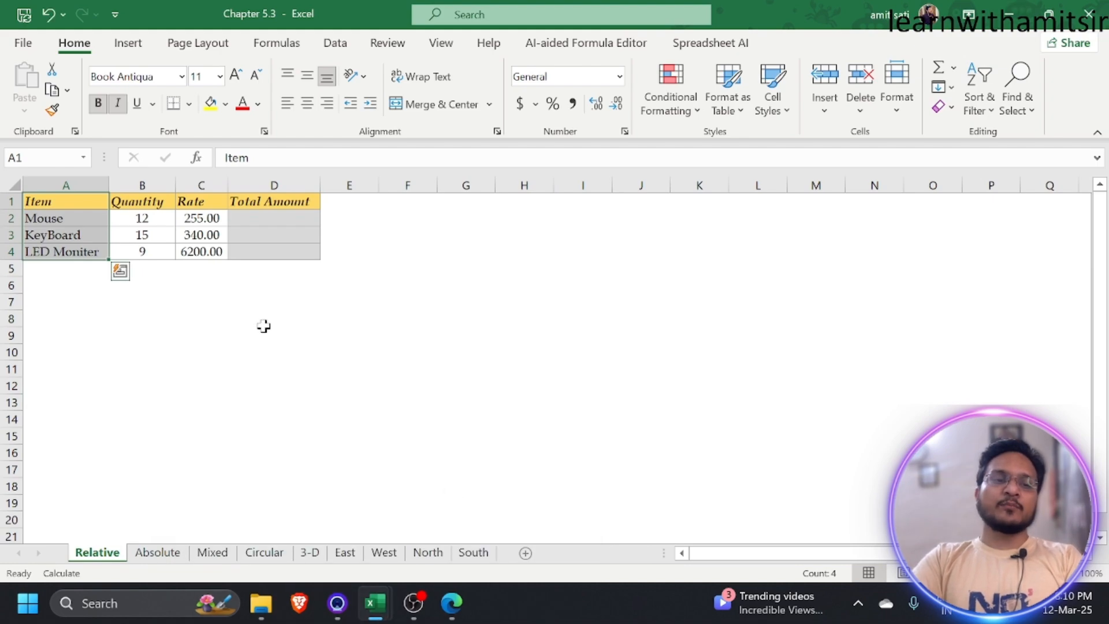
pyautogui.moveTo(271, 218); pyautogui.dragTo(269, 269)
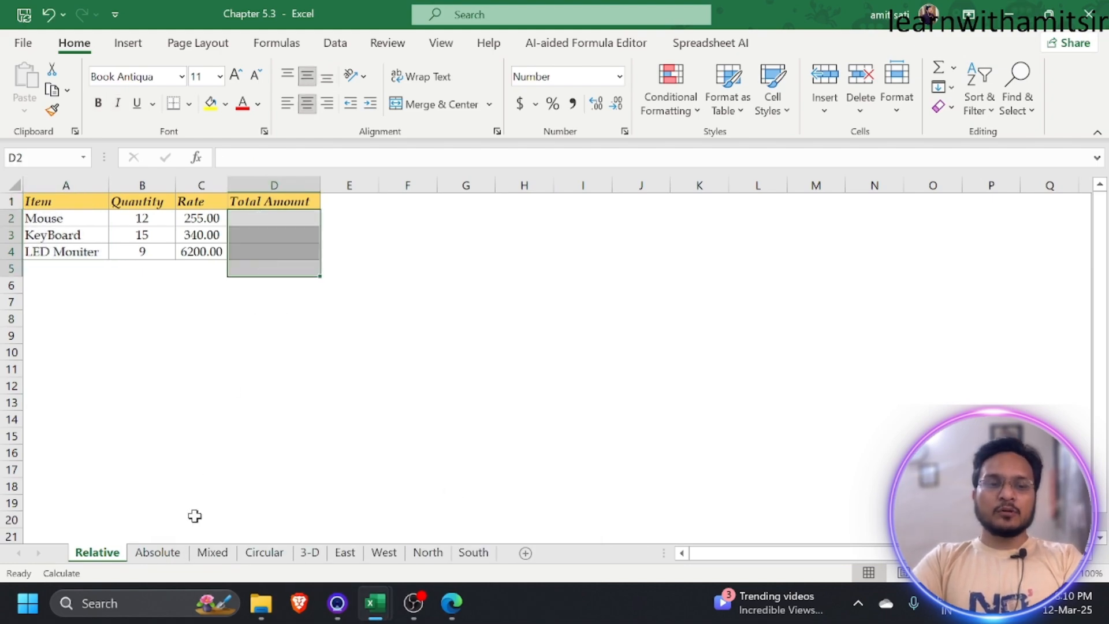
pyautogui.click(159, 553)
pyautogui.moveTo(237, 253); pyautogui.dragTo(383, 275)
pyautogui.click(361, 199)
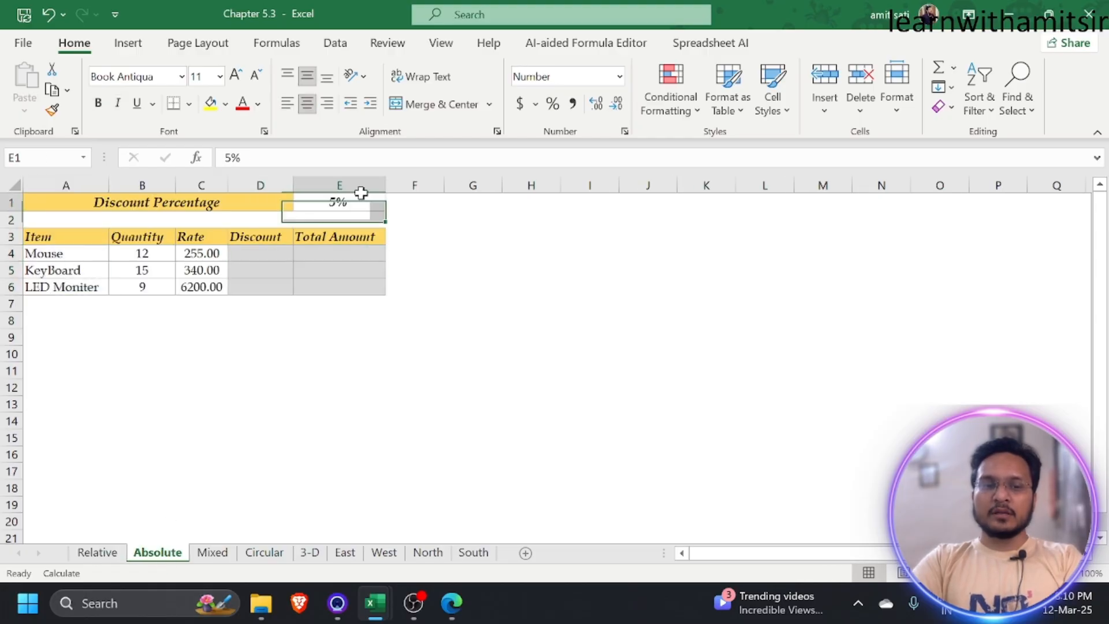
# Step: Examine the loan interest grid on the Mixed sheet and the Bonus and Pre-Tax Income cells on the Circular sheet
pyautogui.click(212, 553)
pyautogui.moveTo(223, 247); pyautogui.dragTo(567, 518)
pyautogui.scroll(1, 535, 488)
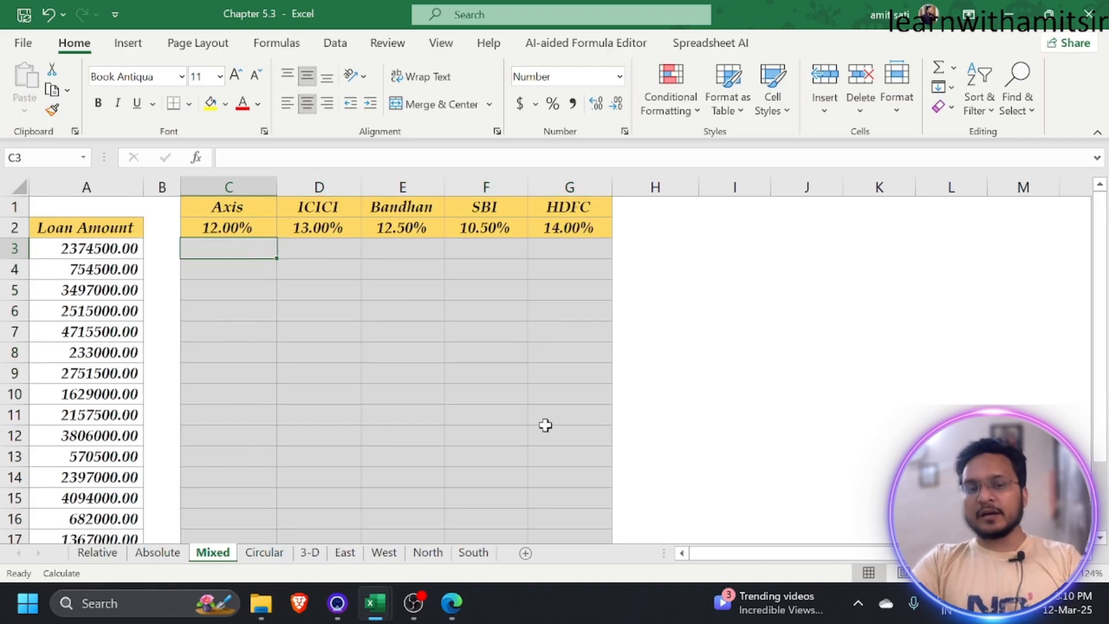
pyautogui.scroll(-2, 544, 424)
pyautogui.click(264, 554)
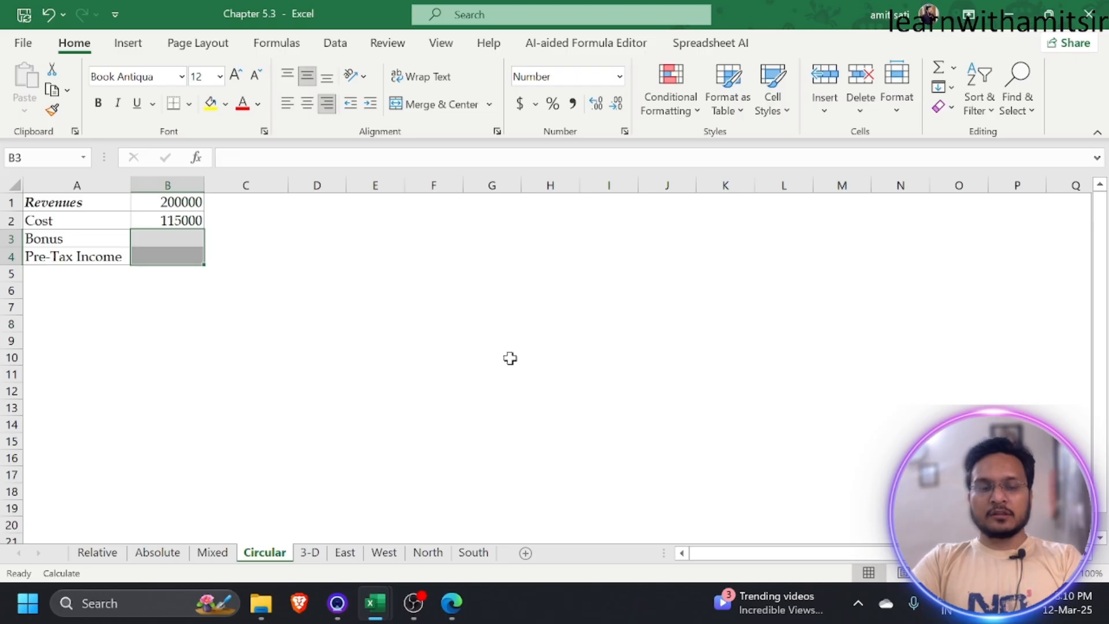
pyautogui.click(265, 244)
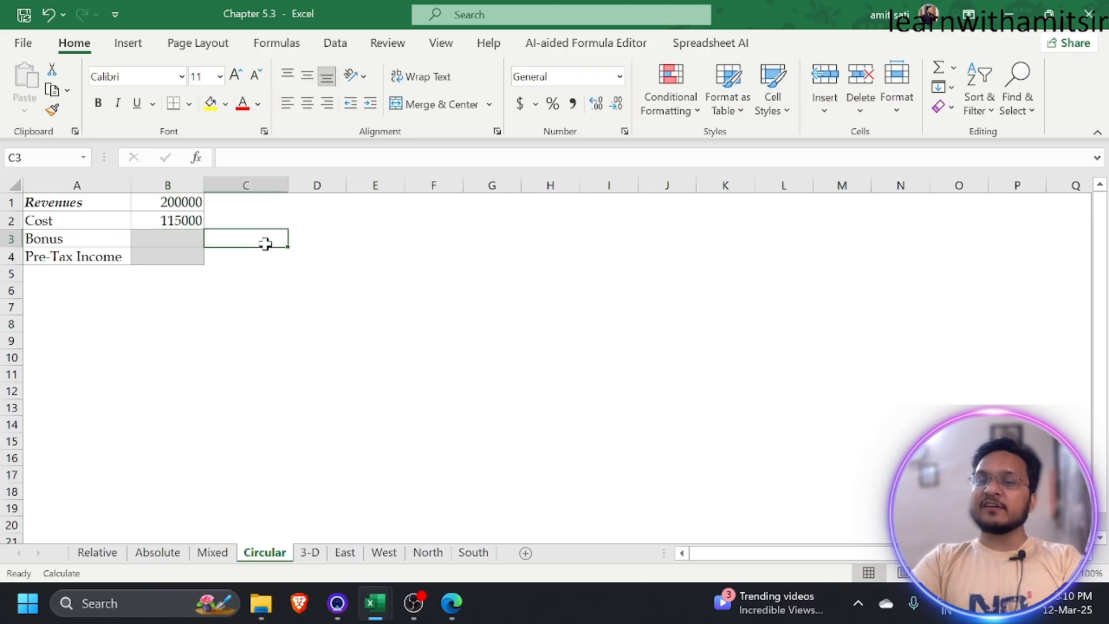
# Step: Review the East, West, North and South sheets and the blank quarterly range B2:E4 on the 3-D sheet
pyautogui.click(308, 557)
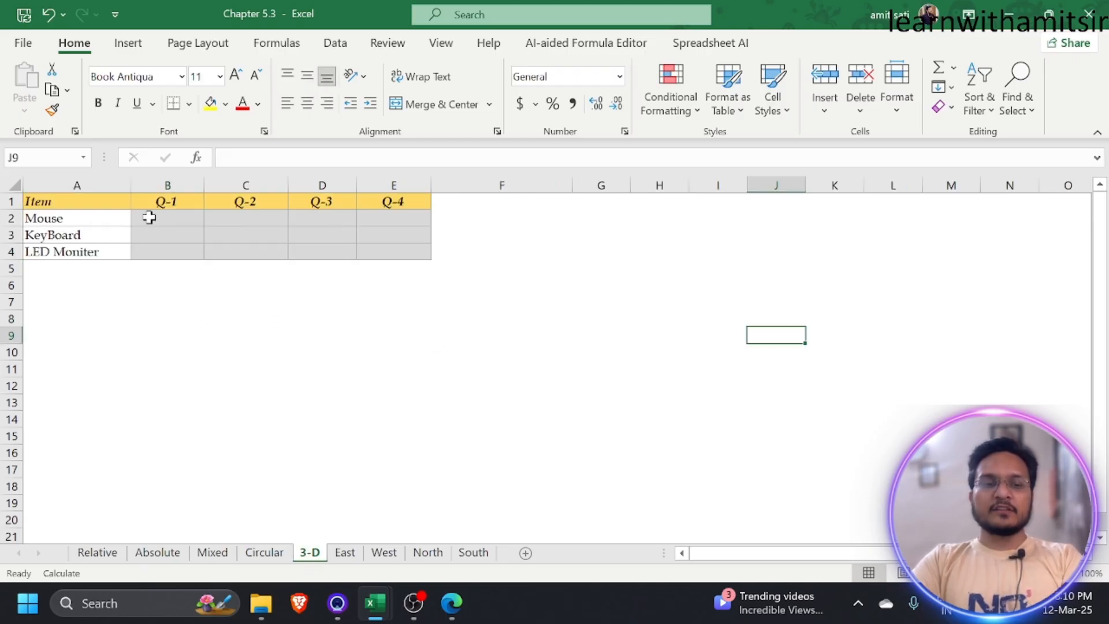
pyautogui.click(344, 554)
pyautogui.click(383, 554)
pyautogui.click(420, 556)
pyautogui.click(474, 556)
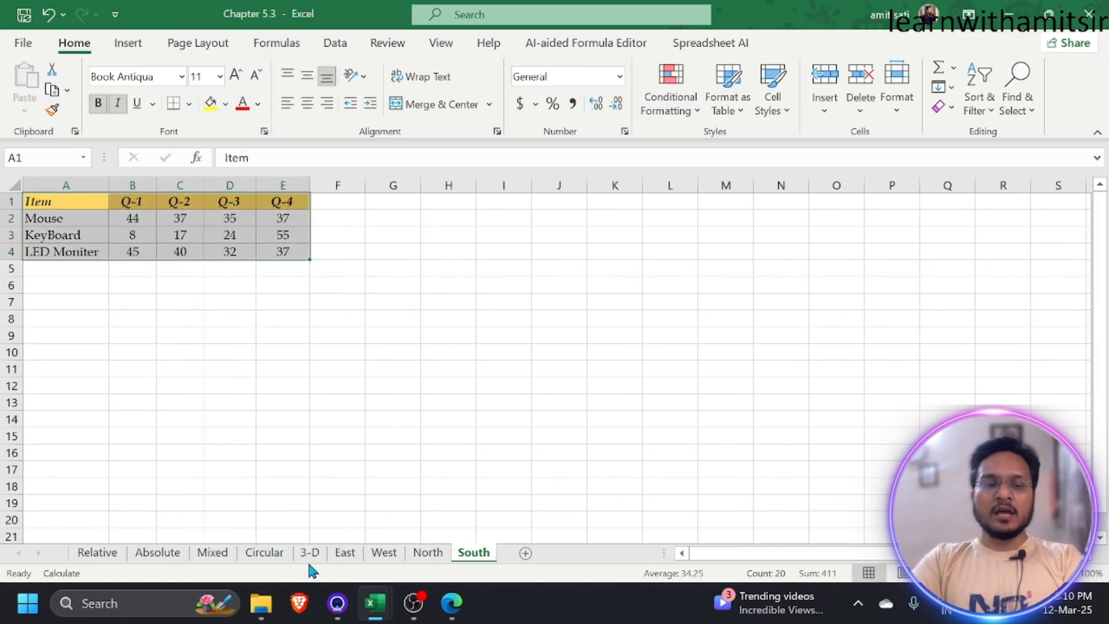
pyautogui.click(310, 553)
pyautogui.moveTo(151, 220); pyautogui.dragTo(411, 258)
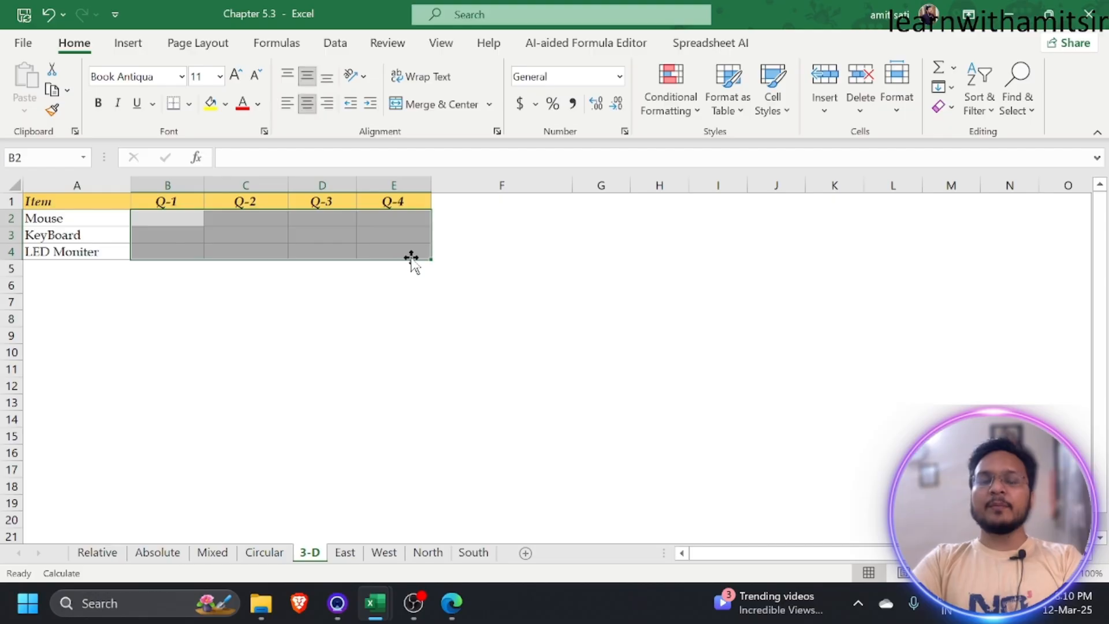